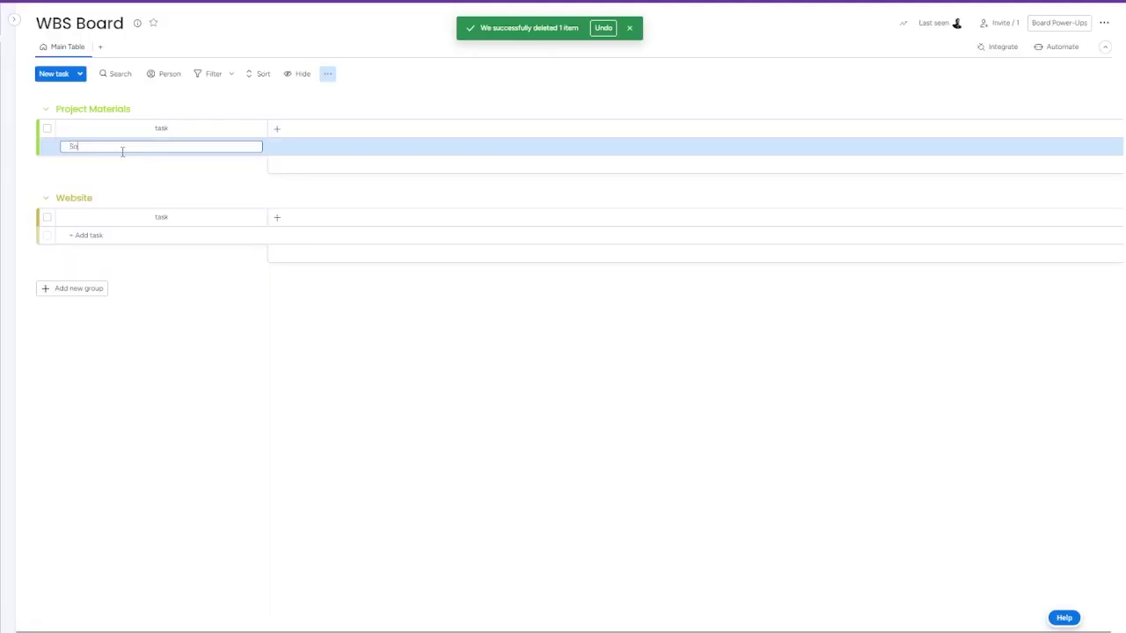
- Add the task "Scope of Work Document/Contract" to the Project Materials group and "Project Requierements" to the Website group
{"action": "type", "text": "ope of Work Document/Contract"}
{"action": "key", "text": "Return"}
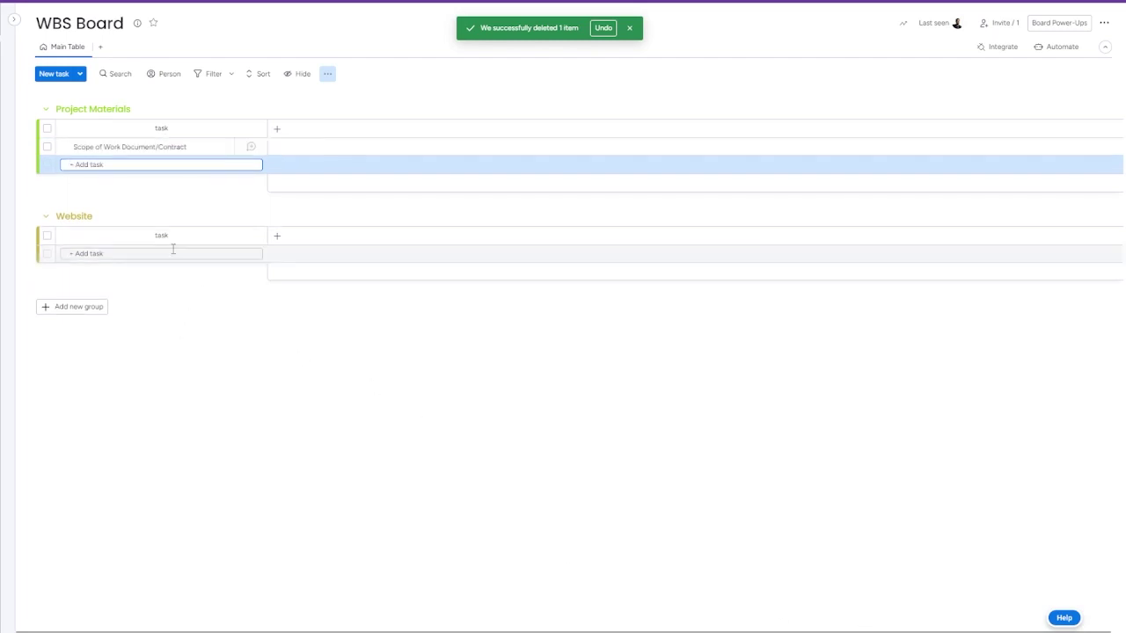
{"action": "left_click", "coordinate": [160, 253]}
{"action": "type", "text": "Project Requierements"}
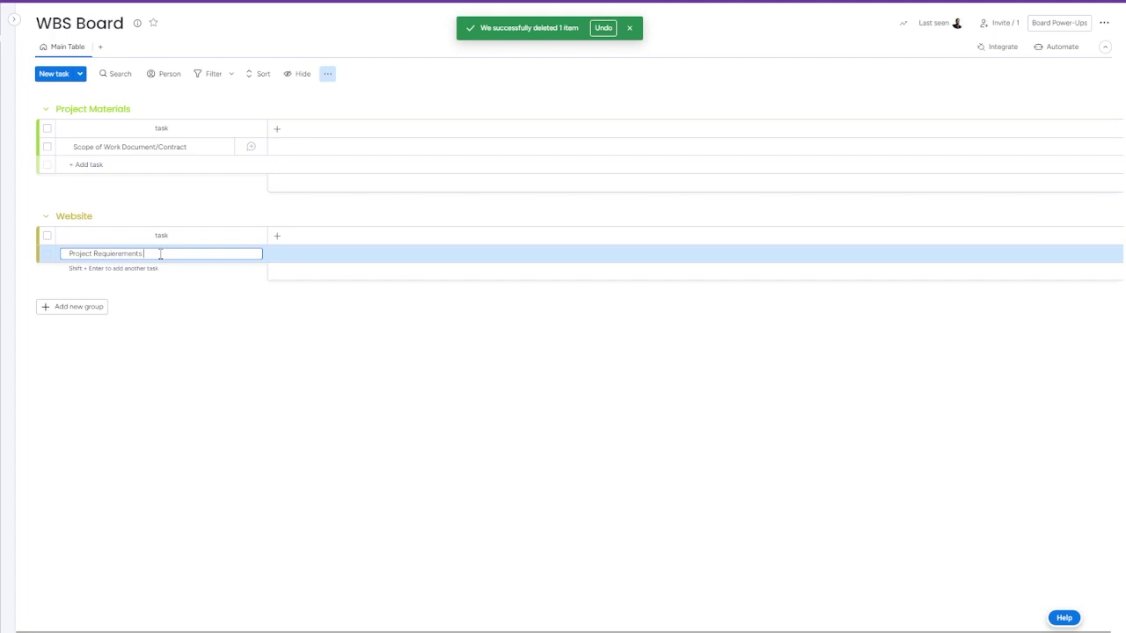
{"action": "key", "text": "Return"}
- Add the subitems "Discovery Calls with the client" and "Websites Research" under the Project Requierements task
{"action": "left_click", "coordinate": [63, 254]}
{"action": "left_click", "coordinate": [124, 301]}
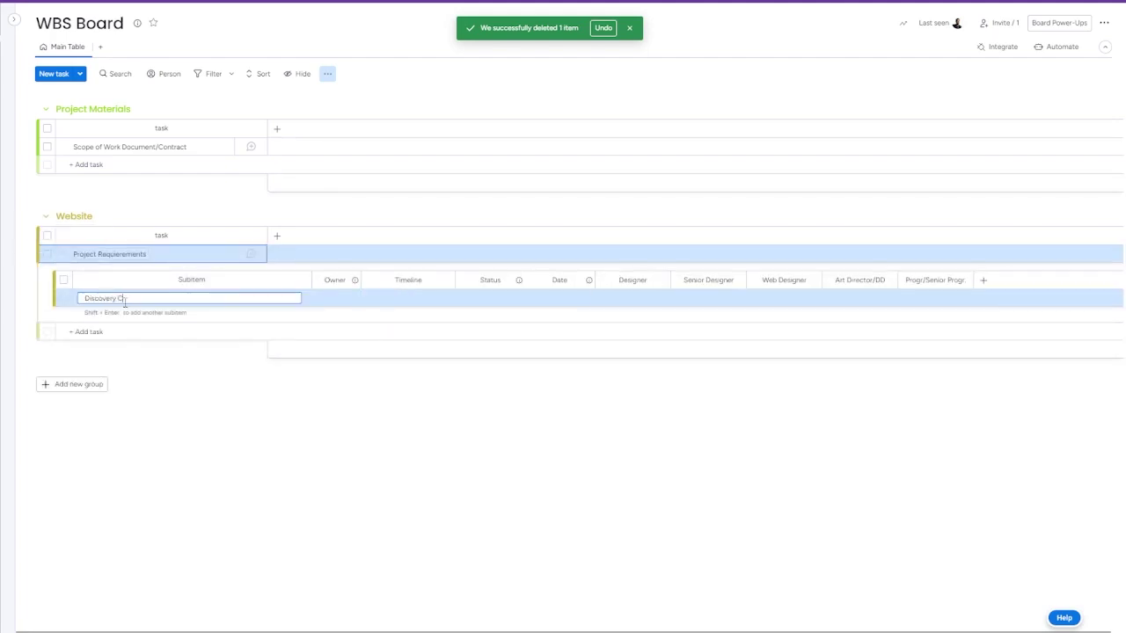
{"action": "type", "text": "Discovery Calls with the client"}
{"action": "key", "text": "Return"}
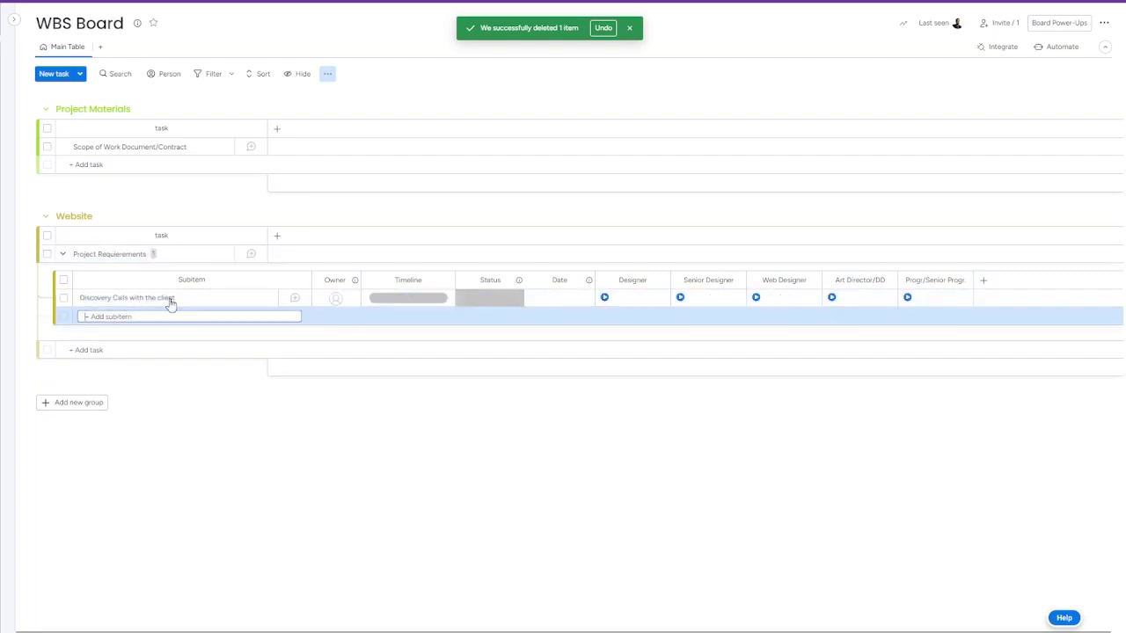
{"action": "type", "text": "Websites Rese"}
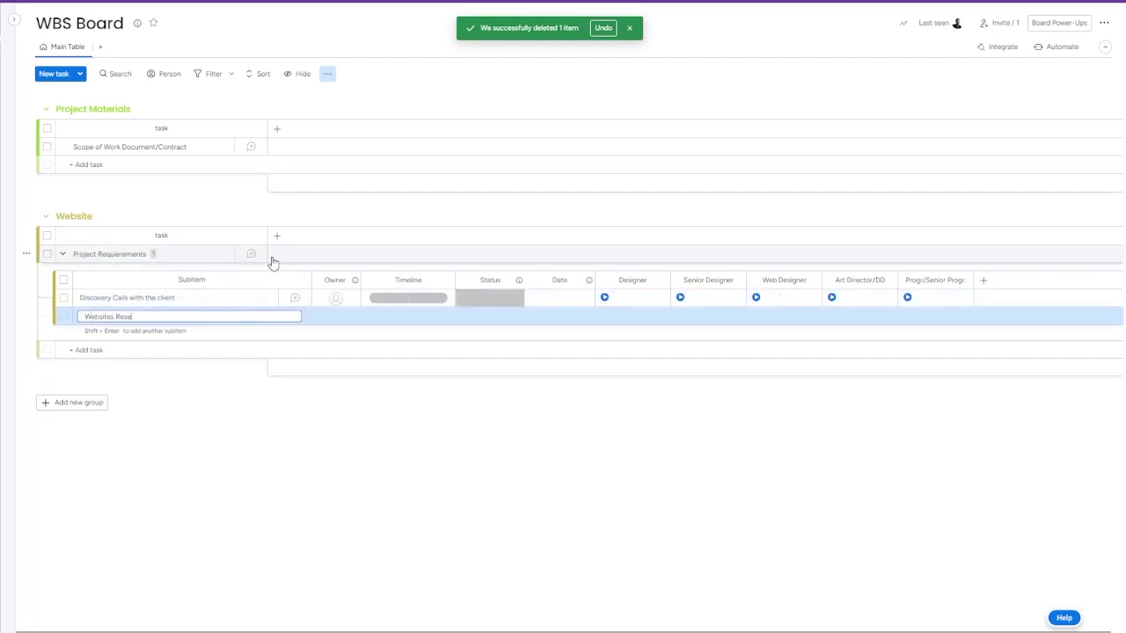
{"action": "type", "text": "arch"}
{"action": "key", "text": "Return"}
- Add the subitem "Design Exercise with the client (moodboards/typography/colors)" and widen the Subitem column to fit its full name
{"action": "type", "text": "Design B"}
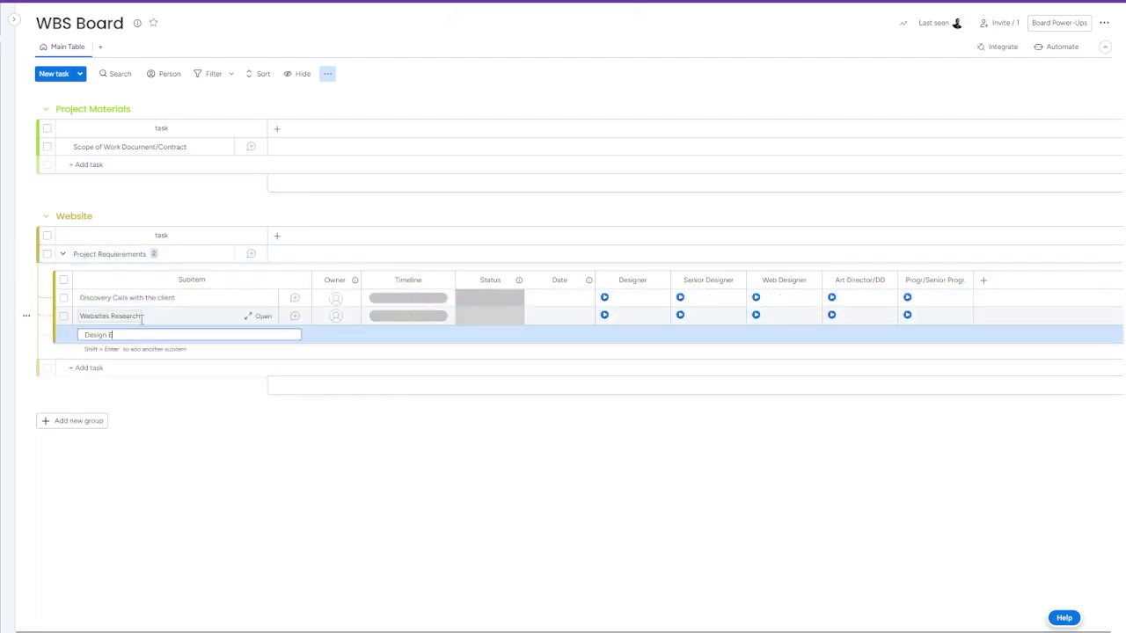
{"action": "type", "text": "xercise with the client"}
{"action": "key", "text": "Return"}
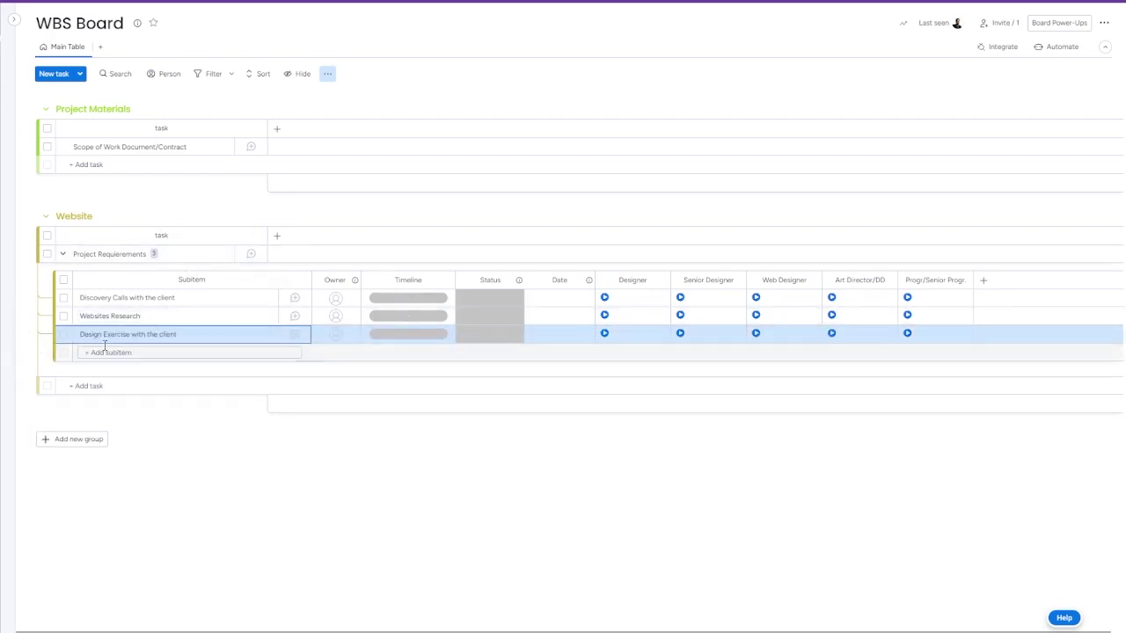
{"action": "left_click", "coordinate": [190, 335]}
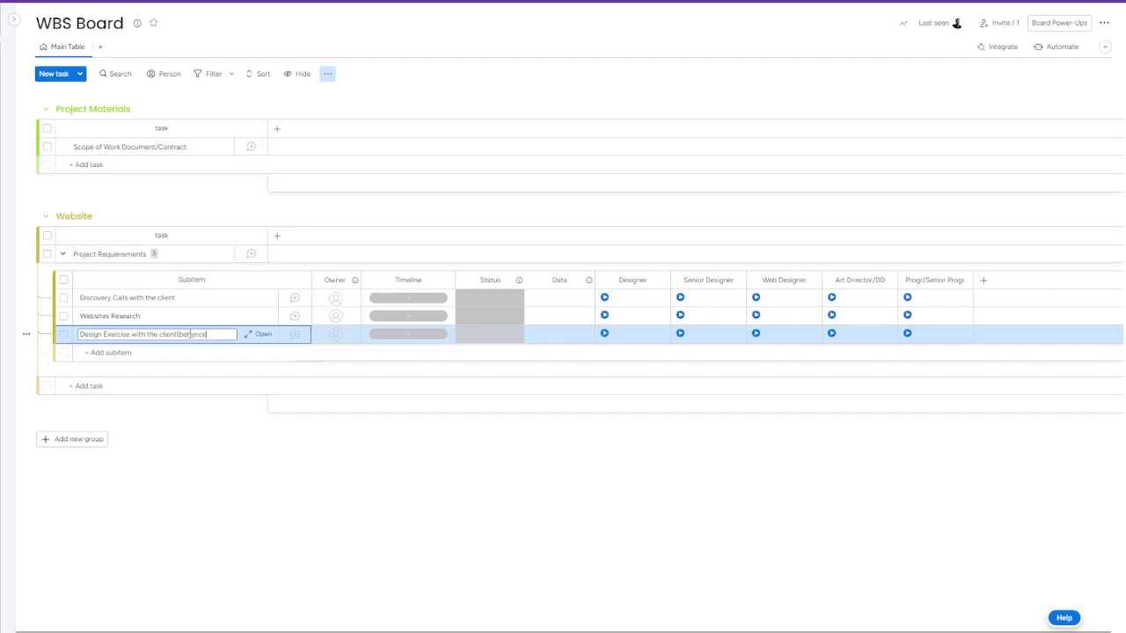
{"action": "type", "text": "(moodboards/typography/colors)"}
{"action": "key", "text": "Return"}
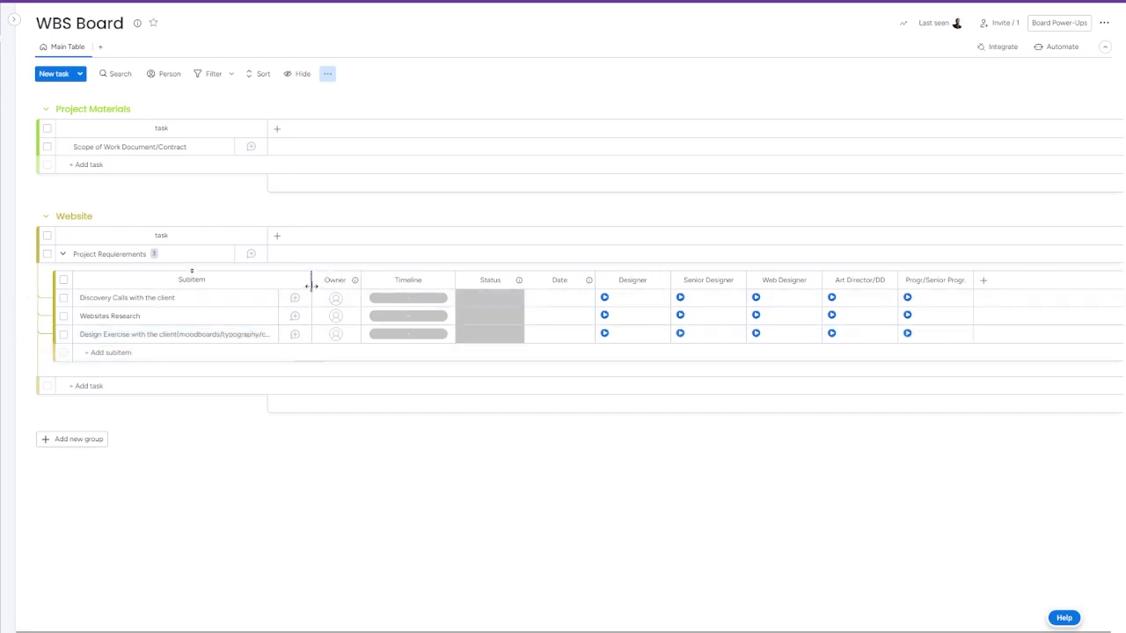
{"action": "left_click_drag", "start_coordinate": [311, 281], "coordinate": [335, 288]}
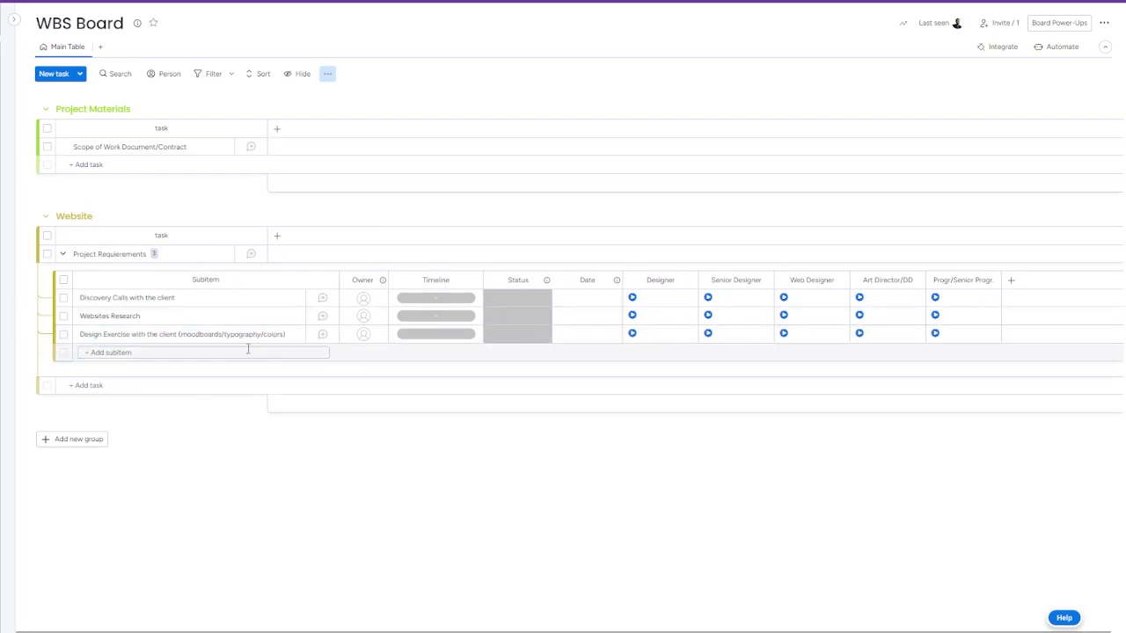
- Add the tasks "Develop: Wireframes", "Client Review" and "Revisions: Wireframes" to the Website group
{"action": "left_click", "coordinate": [171, 352]}
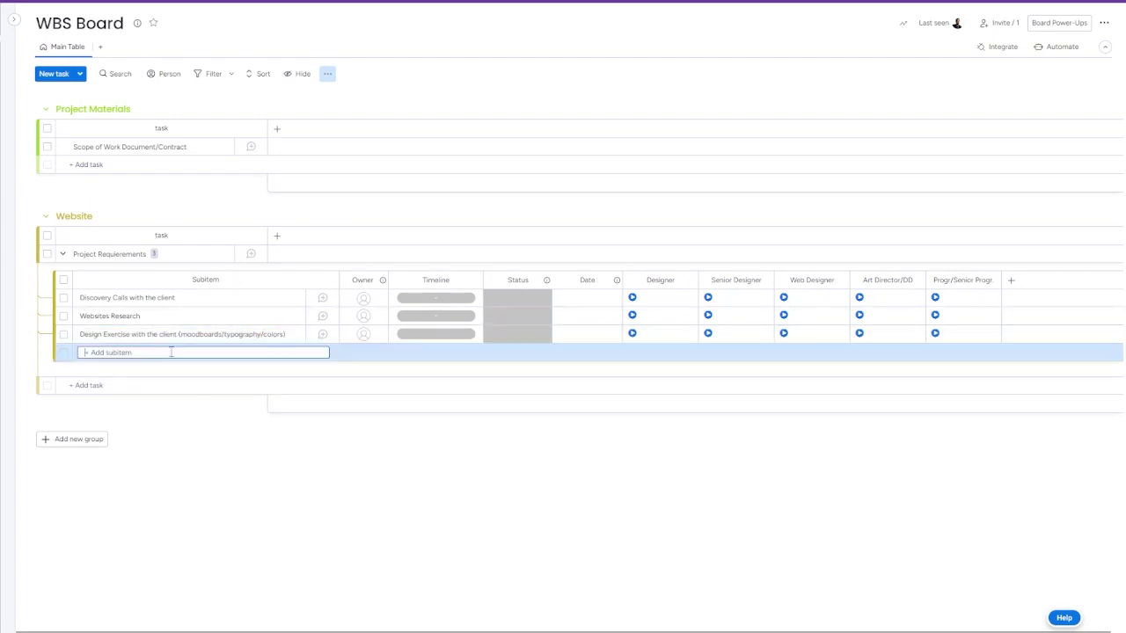
{"action": "left_click", "coordinate": [90, 389]}
{"action": "type", "text": "Projec"}
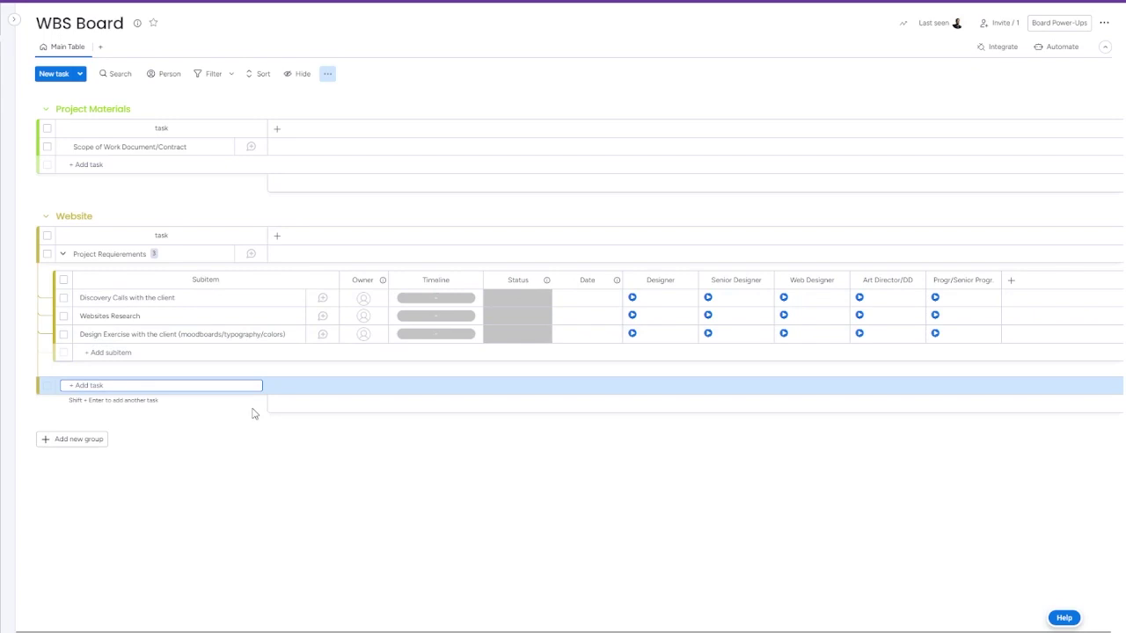
{"action": "type", "text": "Develop. Wireframes"}
{"action": "key", "text": "Return"}
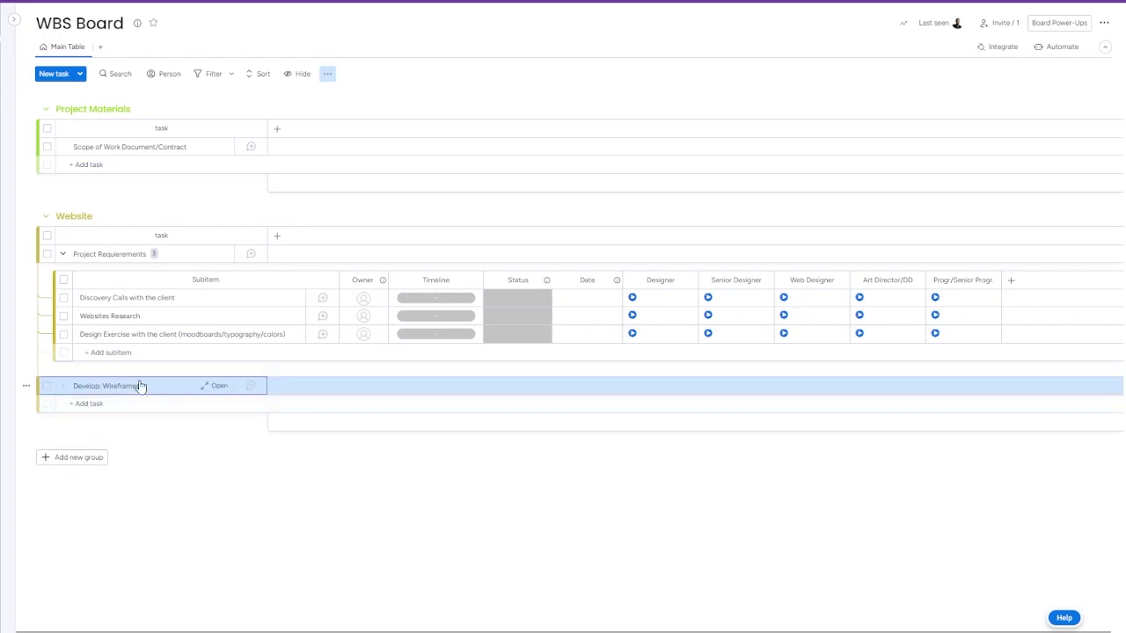
{"action": "left_click", "coordinate": [117, 403]}
{"action": "type", "text": "Client Rev"}
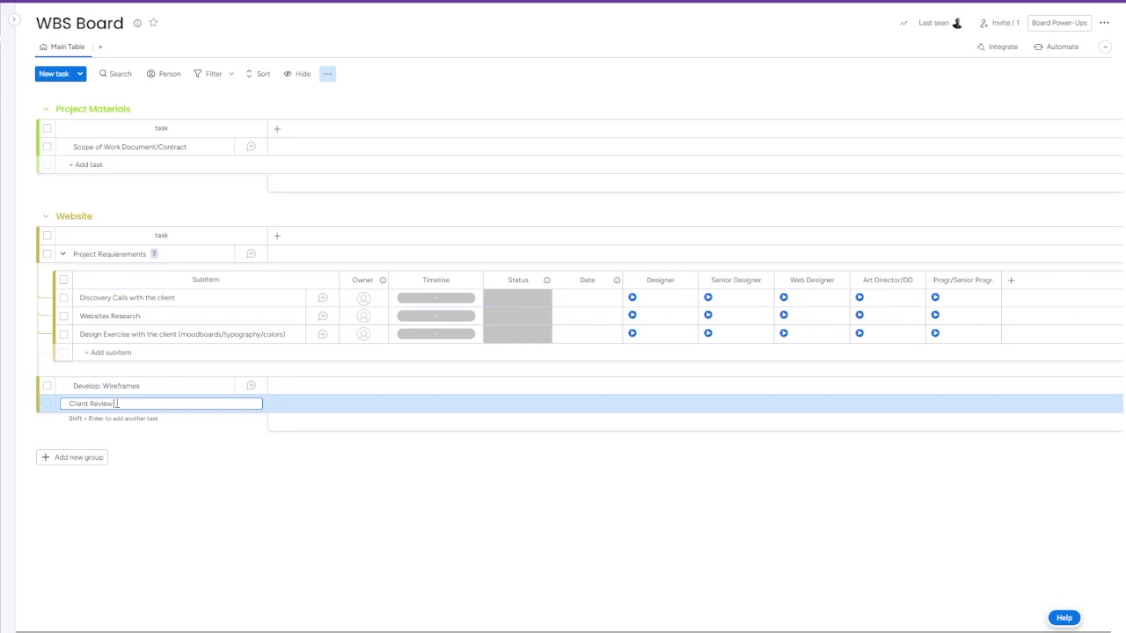
{"action": "type", "text": "iew"}
{"action": "key", "text": "Return"}
{"action": "left_click", "coordinate": [139, 422]}
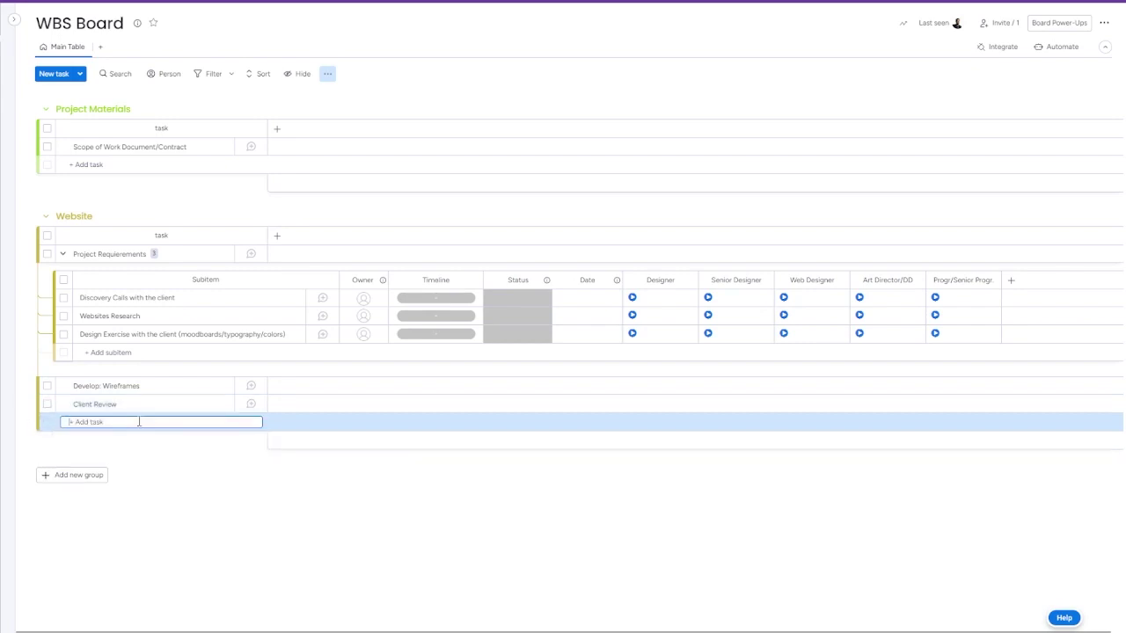
{"action": "type", "text": "Revisions: Wireframes"}
{"action": "key", "text": "Return"}
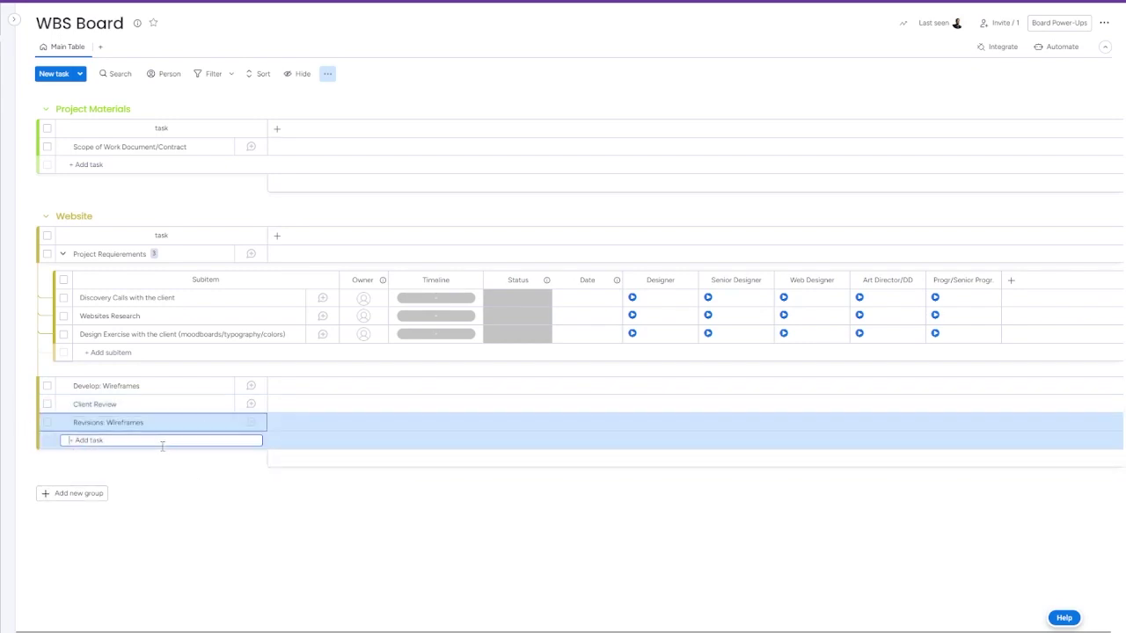
- Add the tasks "Develop: Homepage Design", "Client Review", "Revisions: Homepage Design" and "Homepage Design Approval" to the Website group
{"action": "scroll", "coordinate": [193, 442], "scroll_direction": "down", "scroll_amount": 1}
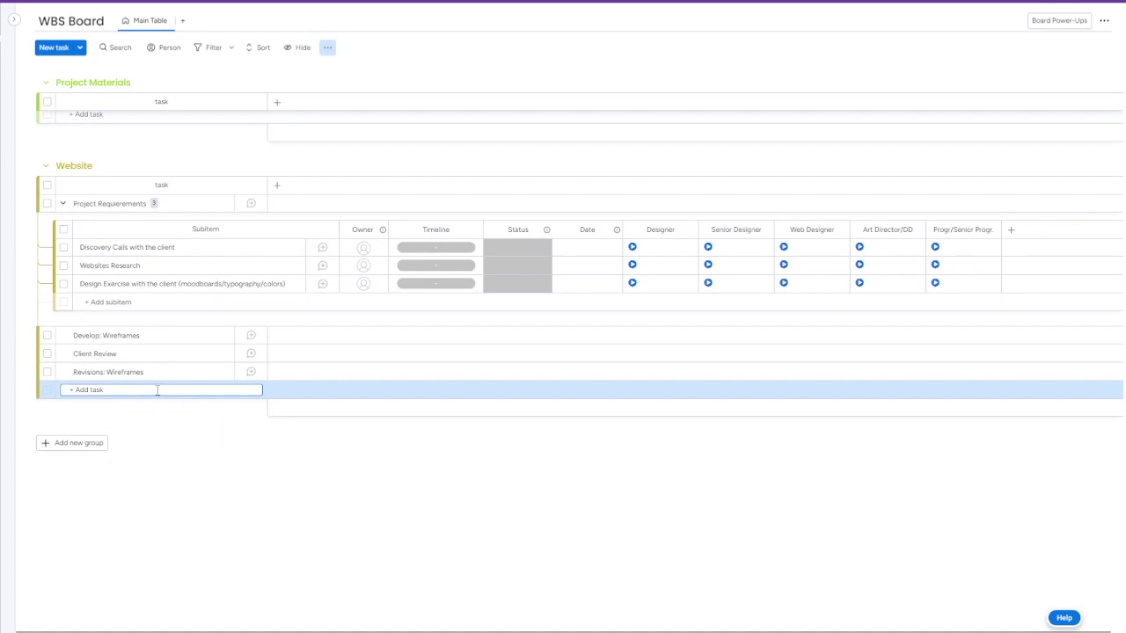
{"action": "type", "text": "Develop: Homepage Design"}
{"action": "key", "text": "Return"}
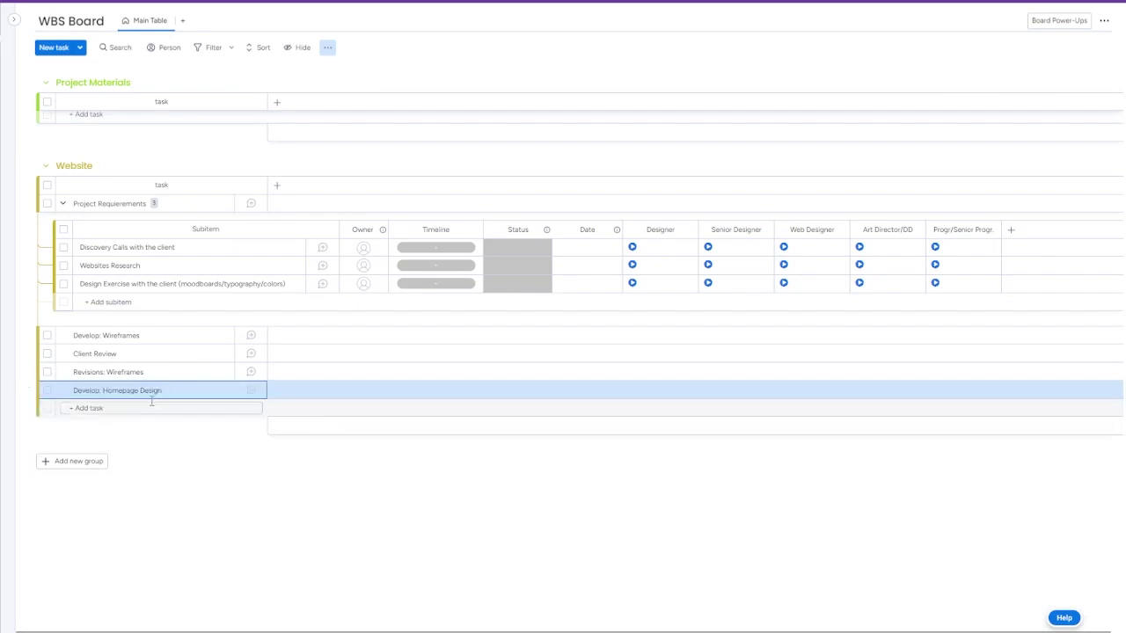
{"action": "type", "text": "Client Review"}
{"action": "key", "text": "Return"}
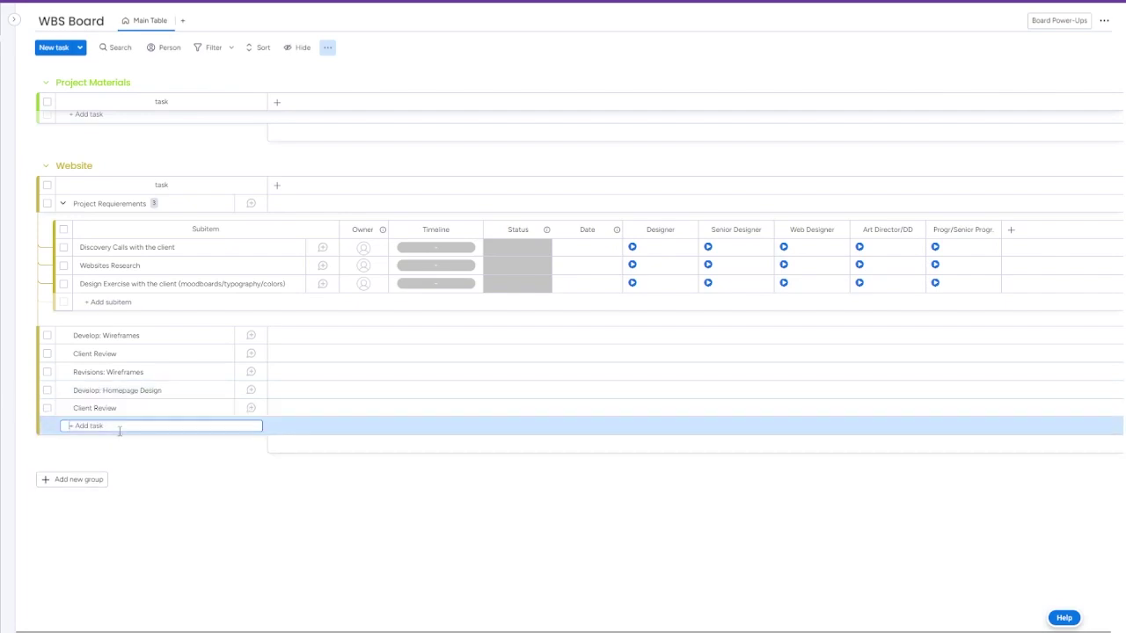
{"action": "type", "text": "Revisions: Homepage Design"}
{"action": "key", "text": "Return"}
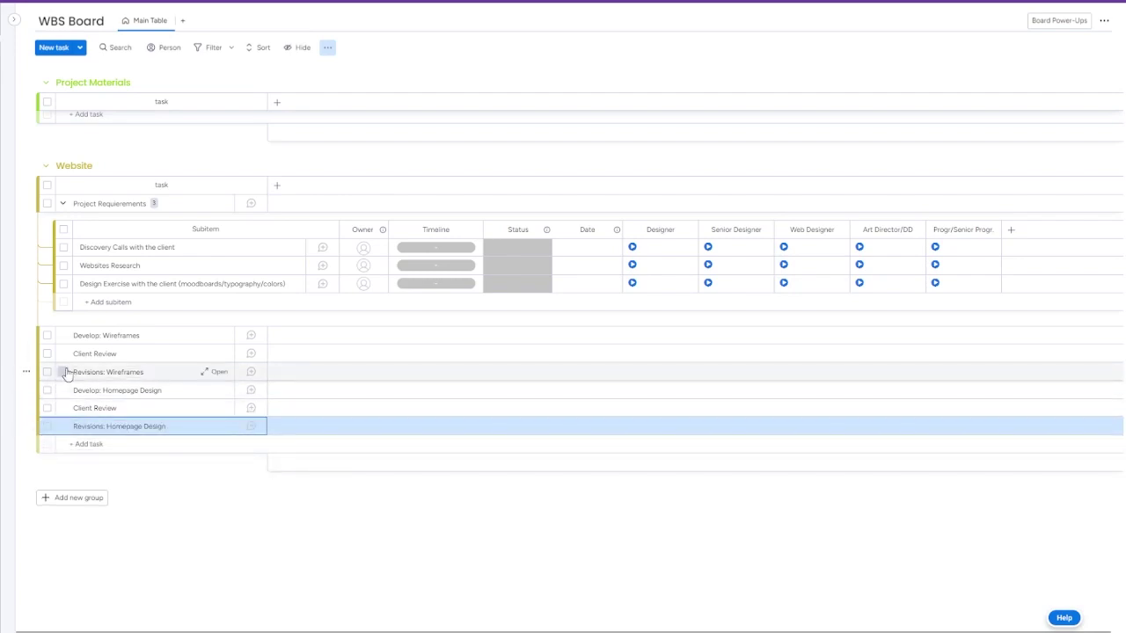
{"action": "left_click", "coordinate": [141, 445]}
{"action": "type", "text": "H"}
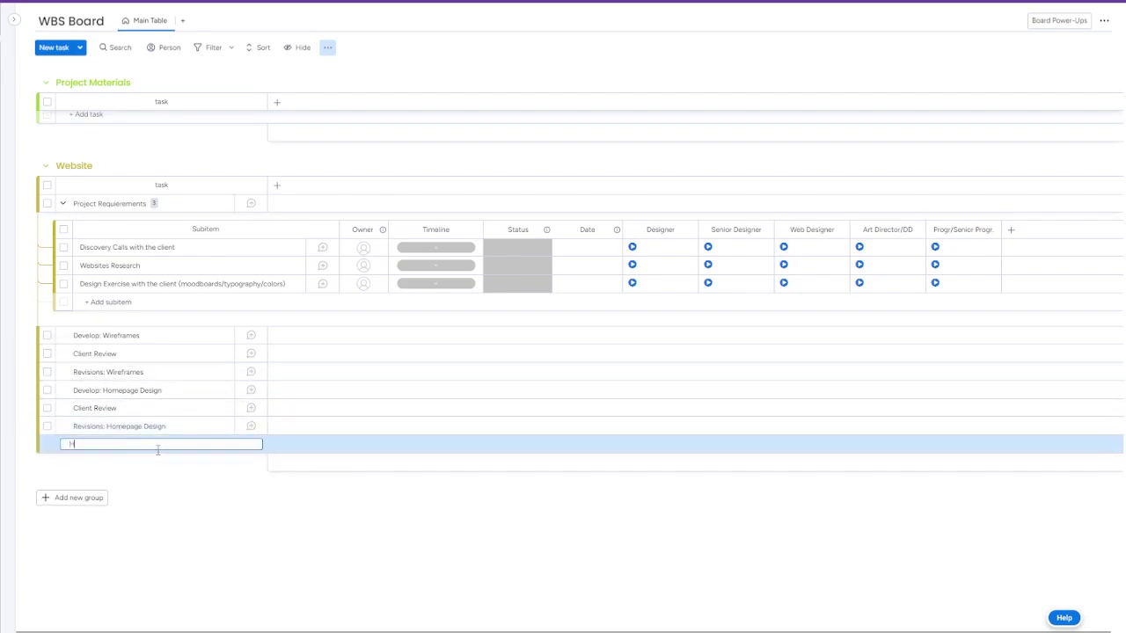
{"action": "type", "text": "omepage Design Approval"}
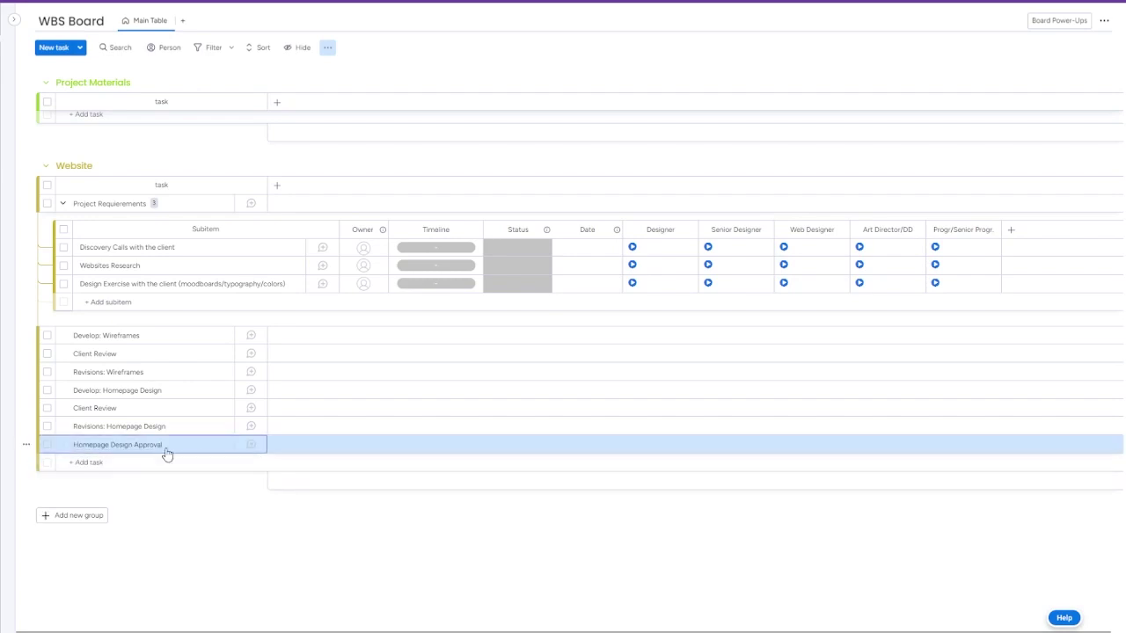
{"action": "key", "text": "Return"}
- Add the tasks "Develop: Full Website Design", "Revisions: Full Website Design" and "Full Website Design Approval" to the Website group
{"action": "type", "text": "Develo"}
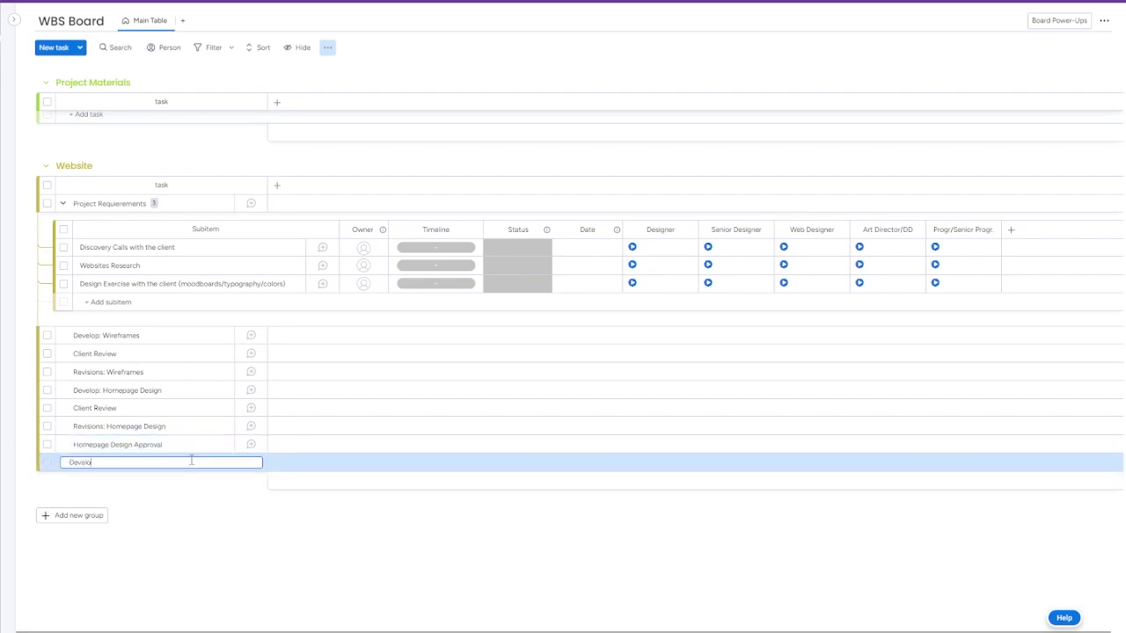
{"action": "type", "text": "p: Well Website Design"}
{"action": "key", "text": "Return"}
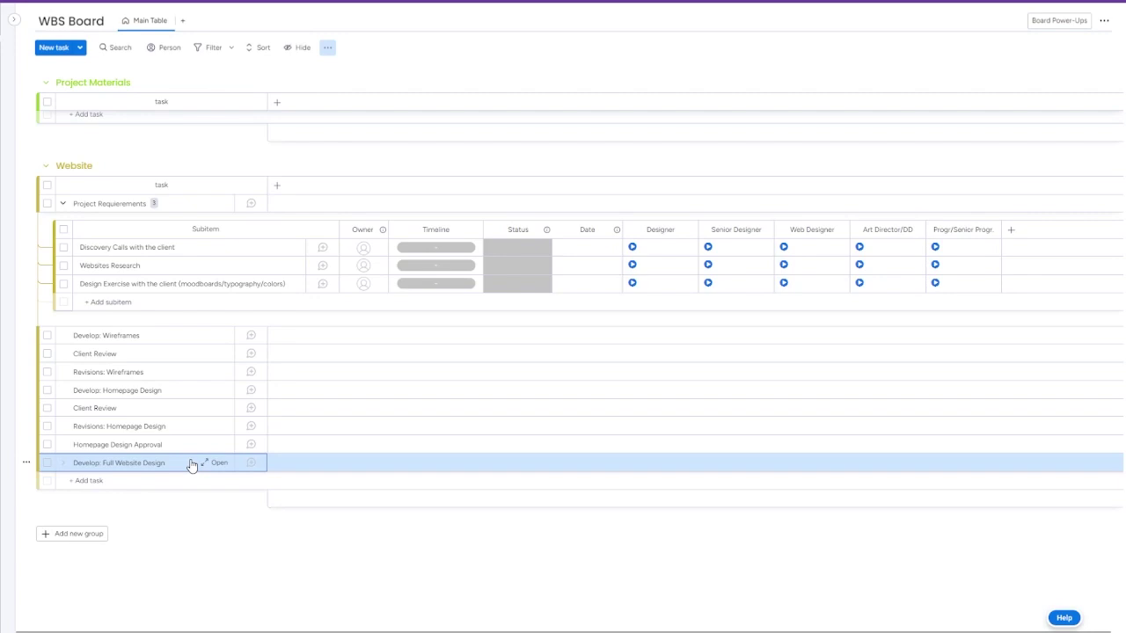
{"action": "type", "text": "Revisions: Full"}
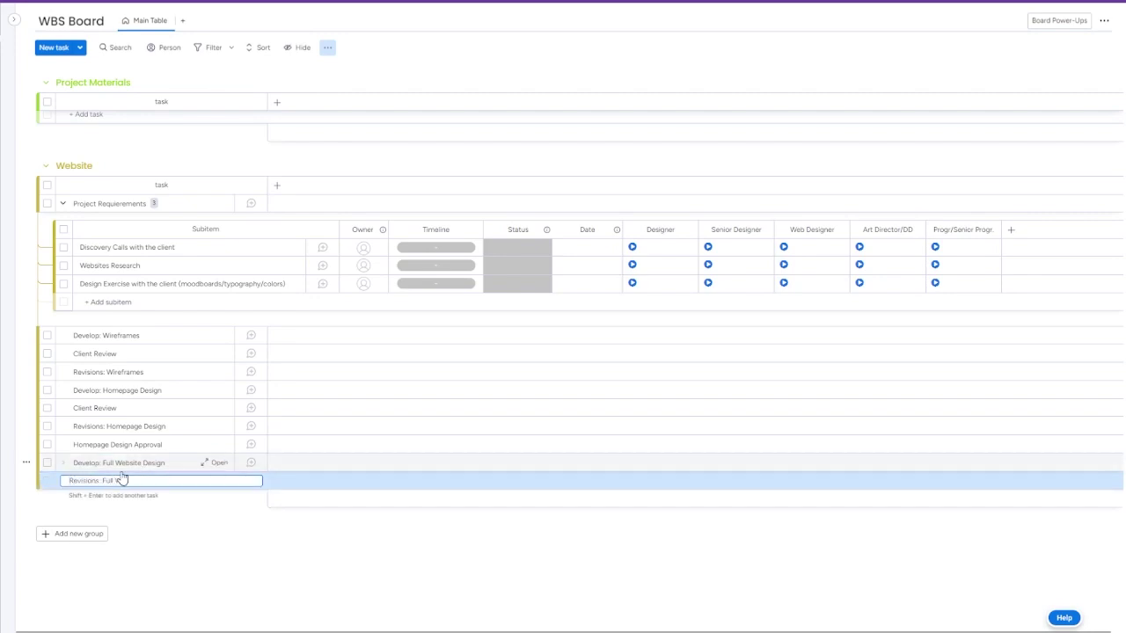
{"action": "type", "text": " Website Design"}
{"action": "key", "text": "Return"}
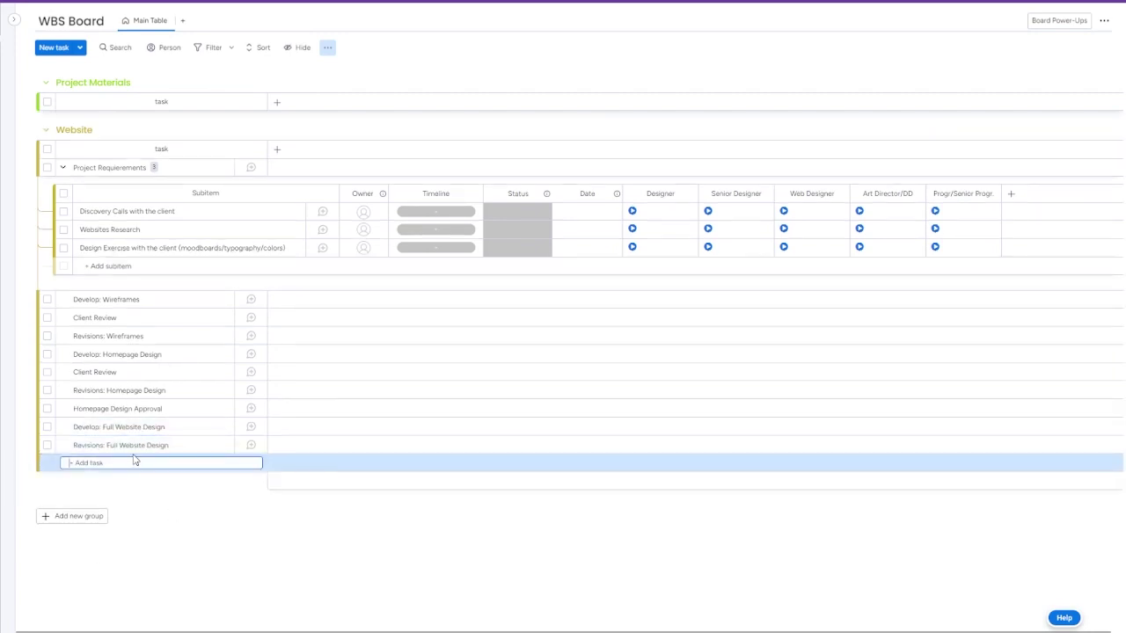
{"action": "type", "text": "F"}
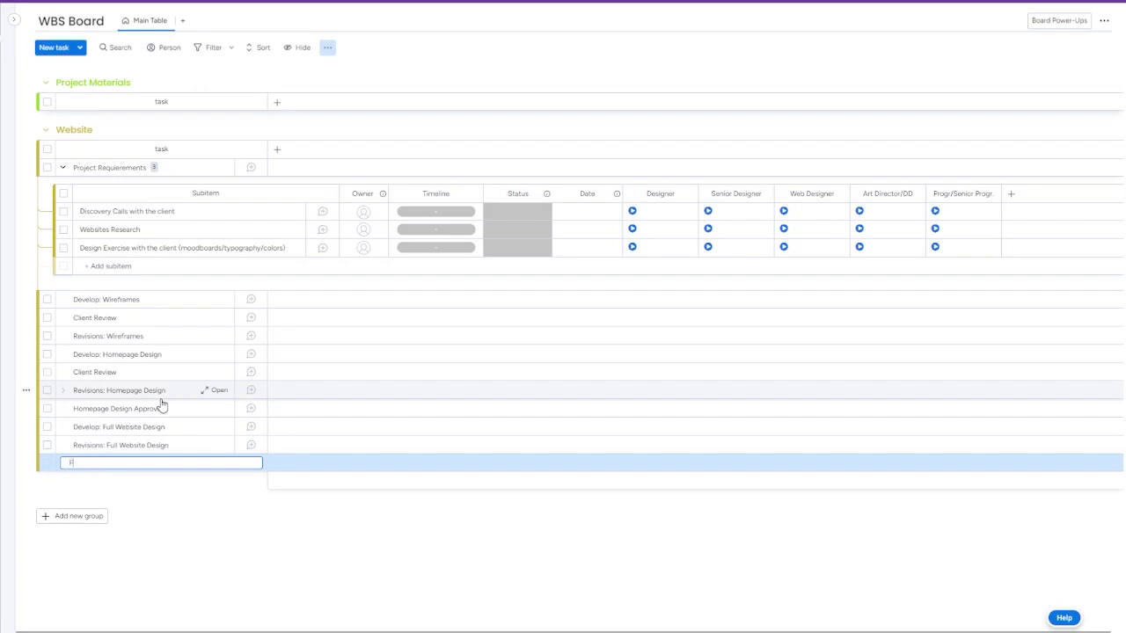
{"action": "type", "text": "ull Website Design Approval"}
{"action": "key", "text": "Return"}
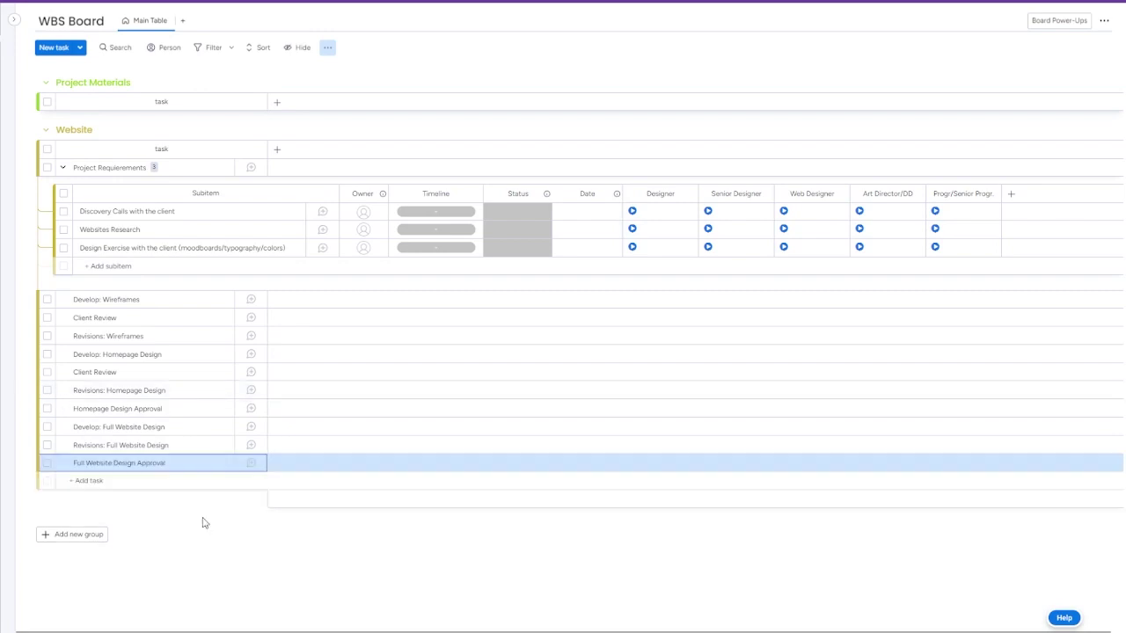
- Add a "Programming" task to the Website group with the subitems "HTML/CSS/JS Design" and "CMS (WordPress)"
{"action": "type", "text": "R"}
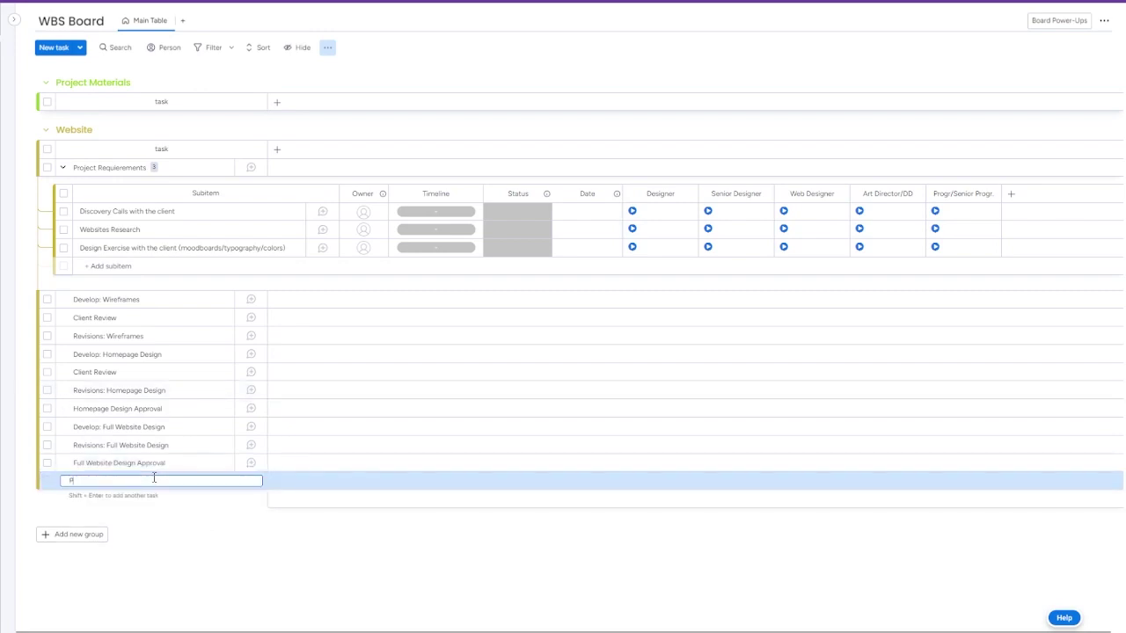
{"action": "type", "text": "rogramming"}
{"action": "key", "text": "Return"}
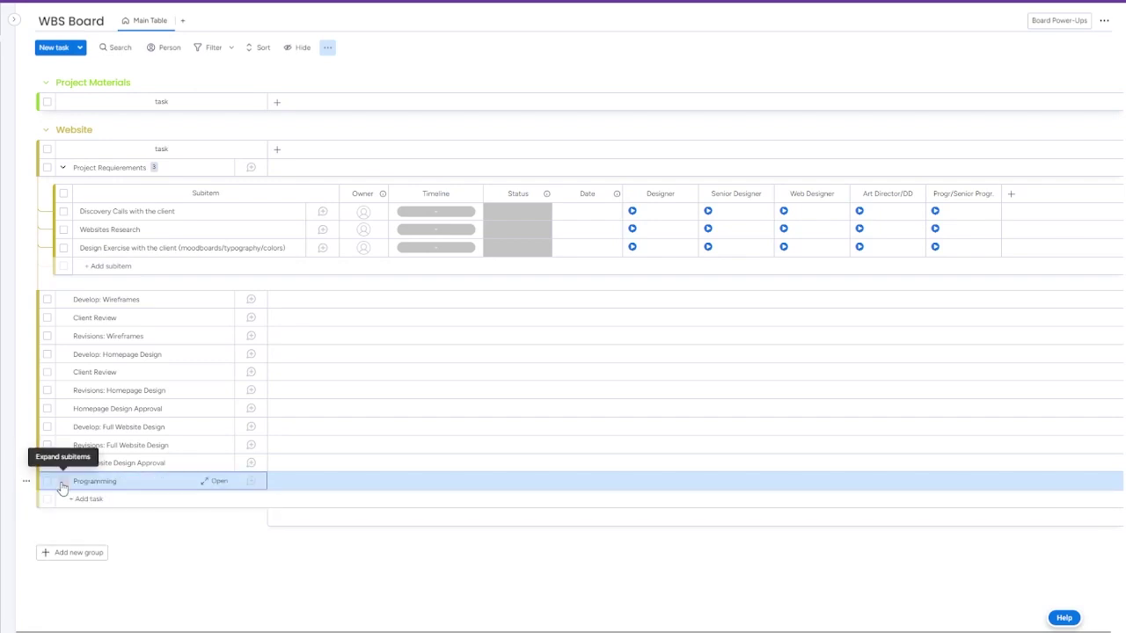
{"action": "left_click", "coordinate": [63, 482]}
{"action": "type", "text": "HTML/CSS/JS Design"}
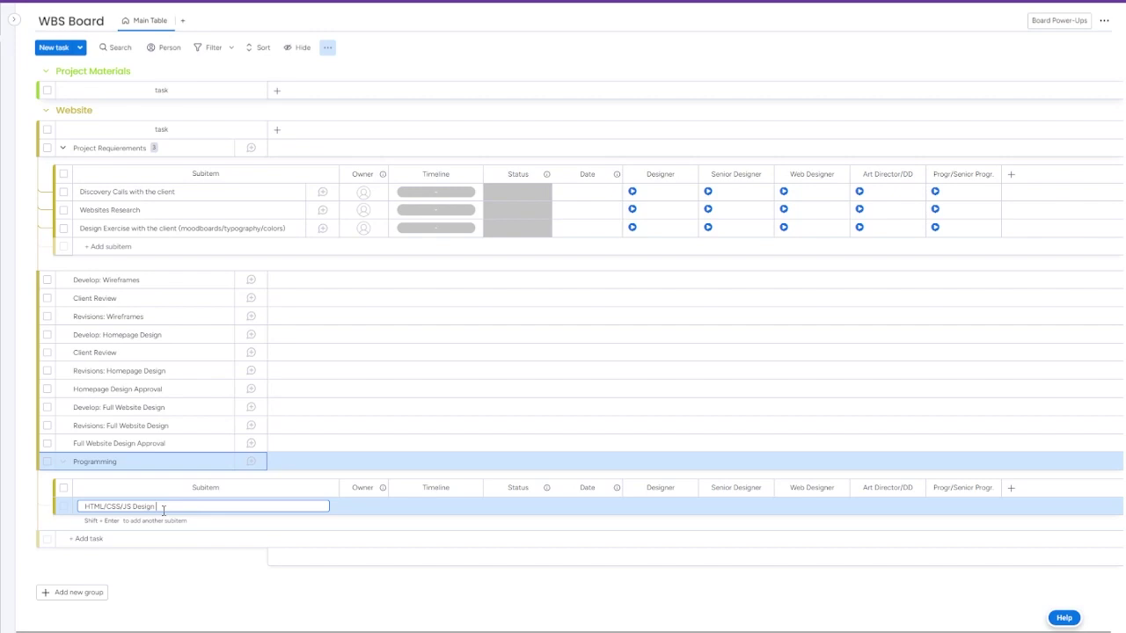
{"action": "key", "text": "Return"}
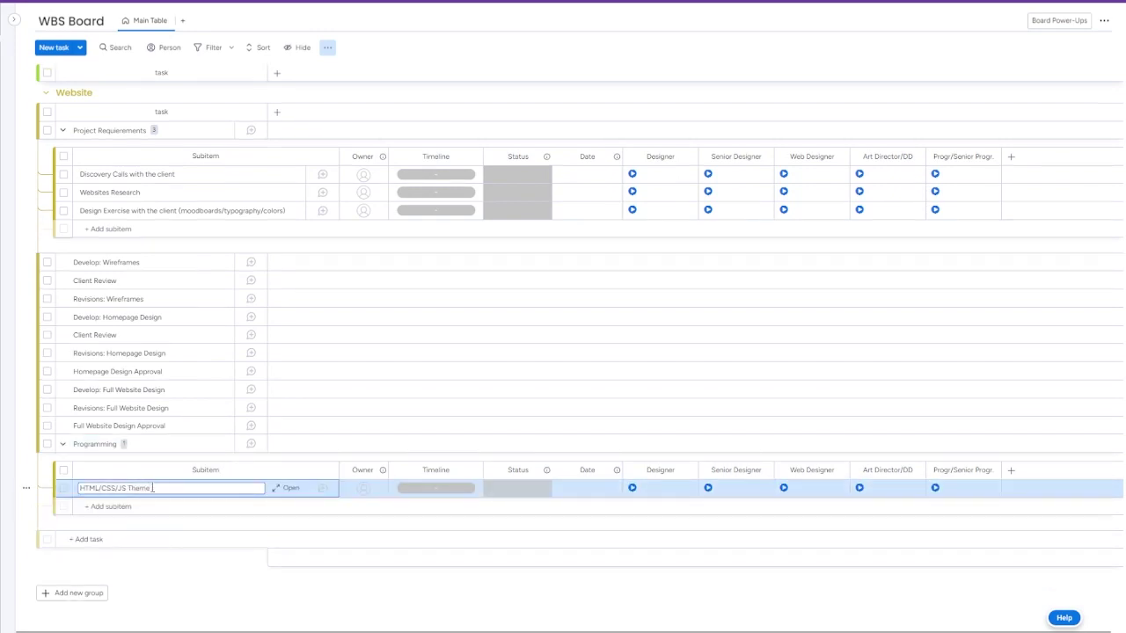
{"action": "left_click", "coordinate": [163, 489]}
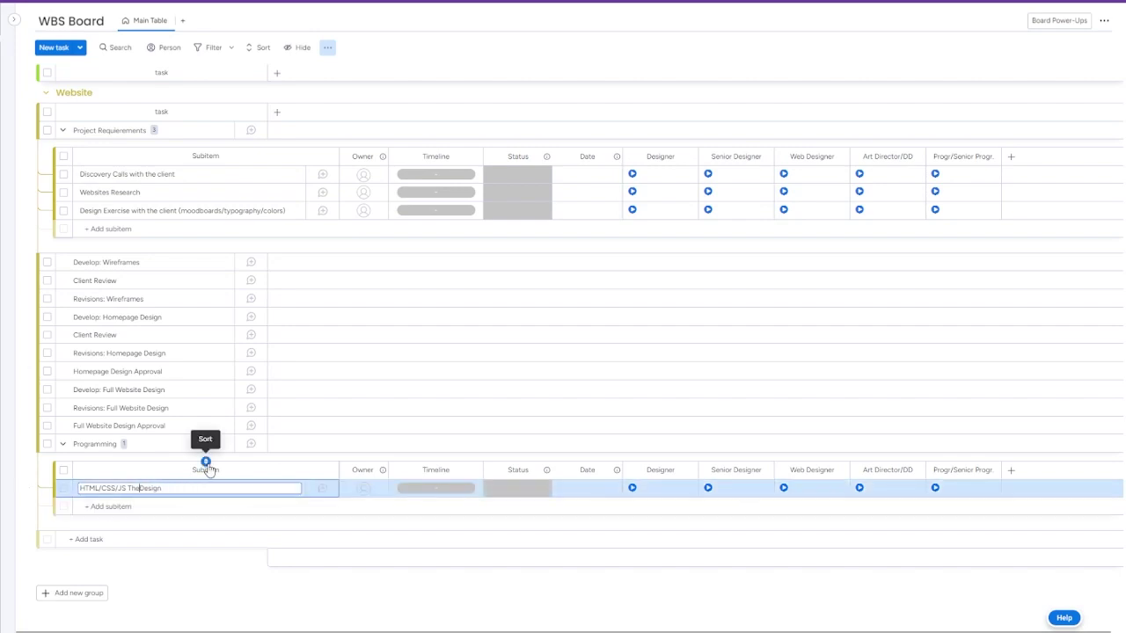
{"action": "key", "text": "Return"}
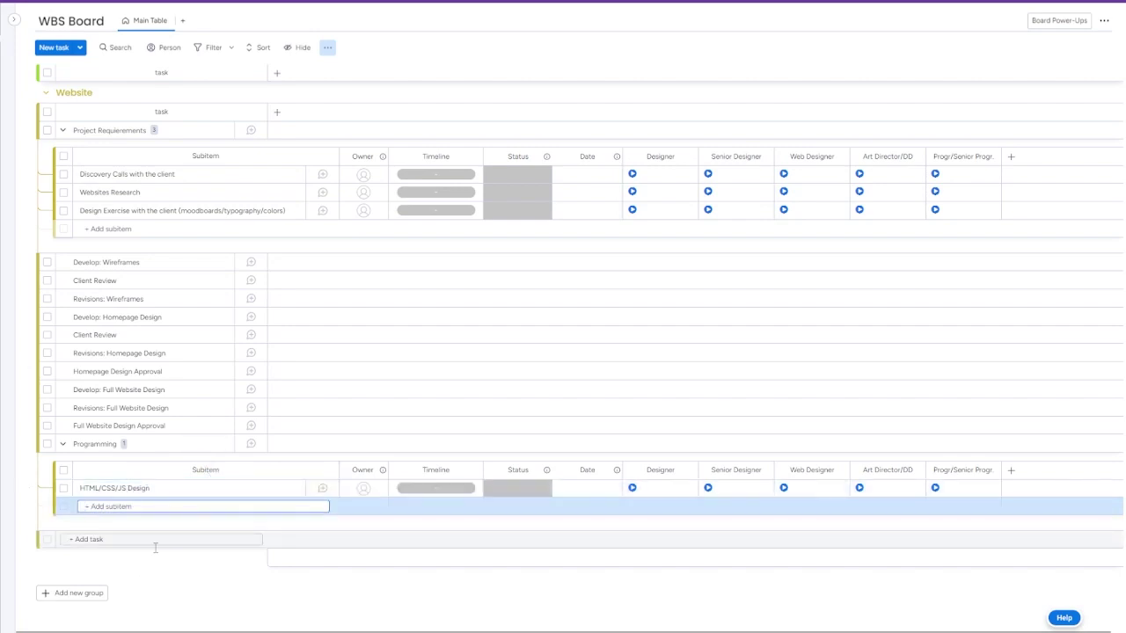
{"action": "type", "text": "CMS (WordPress"}
{"action": "key", "text": "Return"}
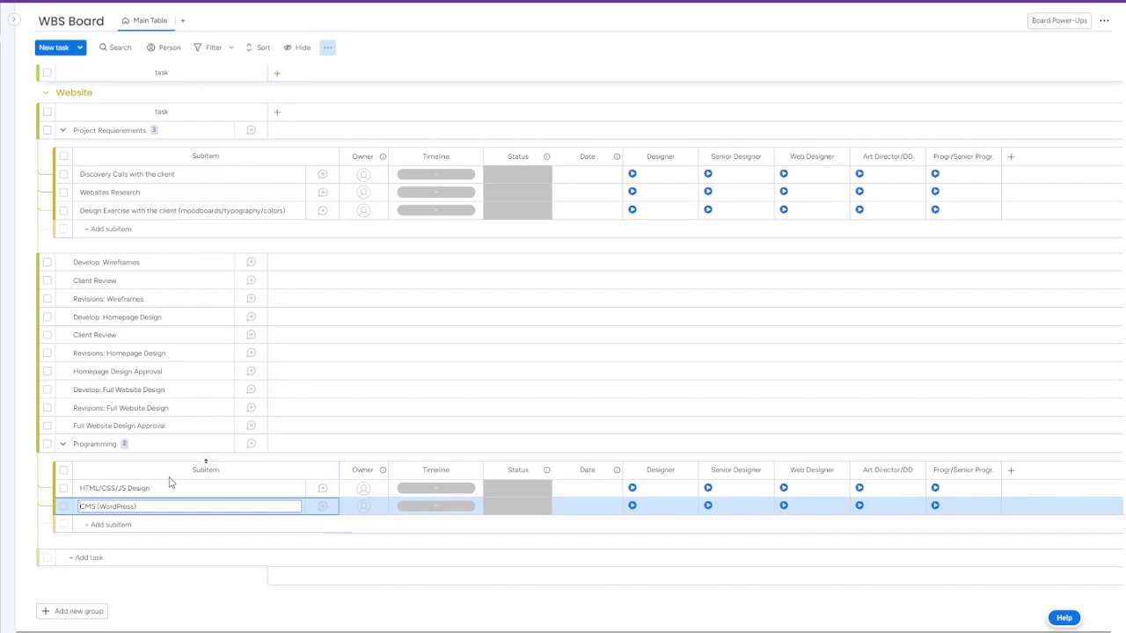
- Rename the "CMS (WordPress)" subitem as "Set up CMS (WordPress)" and add the Programming subitems "Plugins Connect" and "Testing"
{"action": "type", "text": "Set up"}
{"action": "key", "text": "Return"}
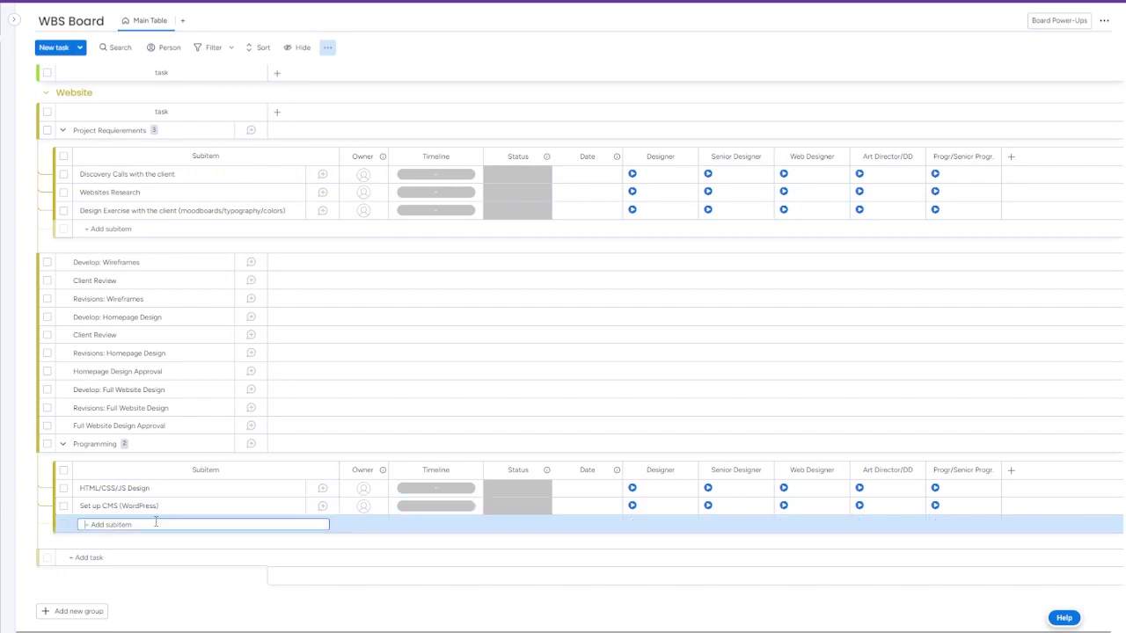
{"action": "type", "text": "Plugins Connect"}
{"action": "key", "text": "Return"}
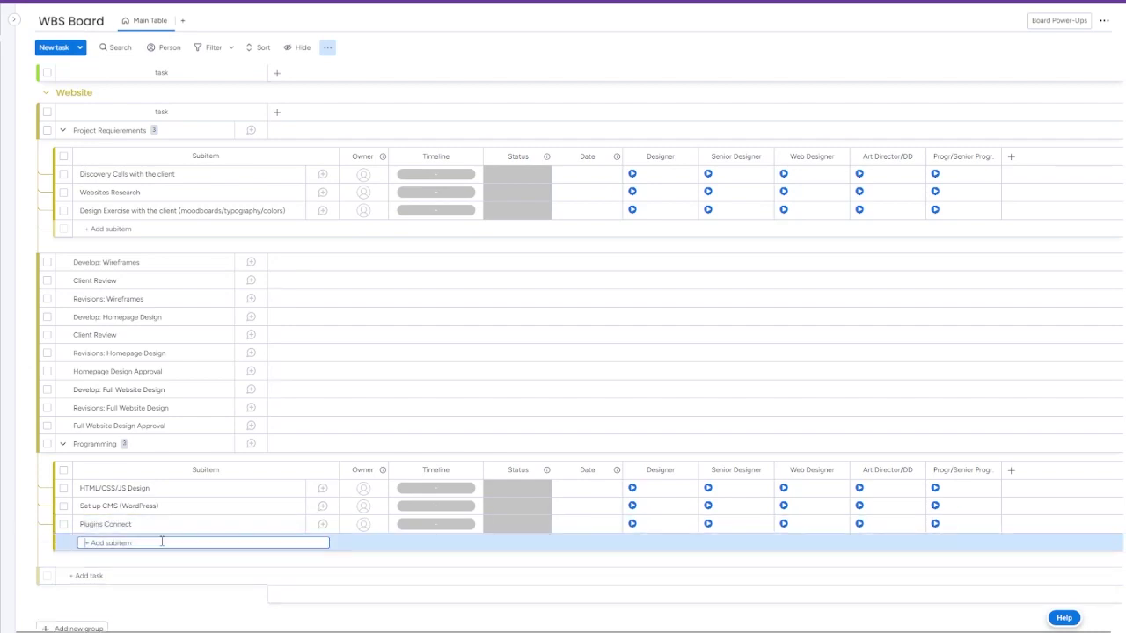
{"action": "type", "text": "T"}
{"action": "key", "text": "BackSpace"}
{"action": "key", "text": "BackSpace"}
{"action": "type", "text": "Testiing"}
{"action": "key", "text": "Return"}
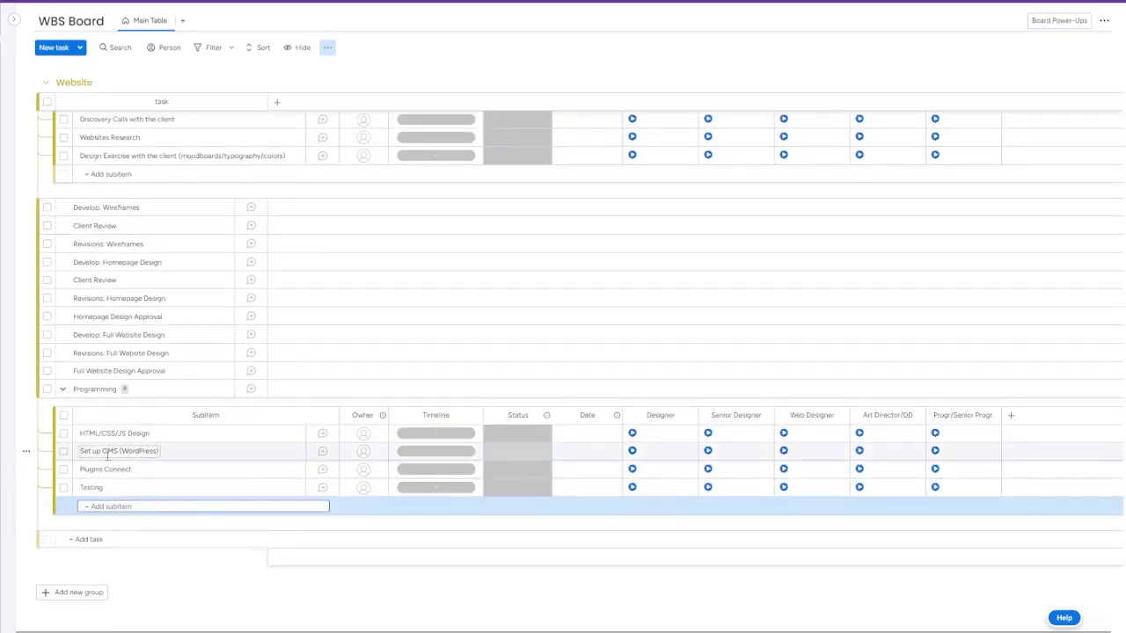
- Shorten the name of the "Plugins Connect" subitem under Programming to "Plugins"
{"action": "left_click", "coordinate": [166, 469]}
{"action": "key", "text": "BackSpace"}
{"action": "key", "text": "BackSpace"}
{"action": "key", "text": "BackSpace"}
{"action": "key", "text": "BackSpace"}
{"action": "key", "text": "BackSpace"}
{"action": "key", "text": "BackSpace"}
{"action": "key", "text": "BackSpace"}
{"action": "key", "text": "BackSpace"}
{"action": "left_click", "coordinate": [213, 507]}
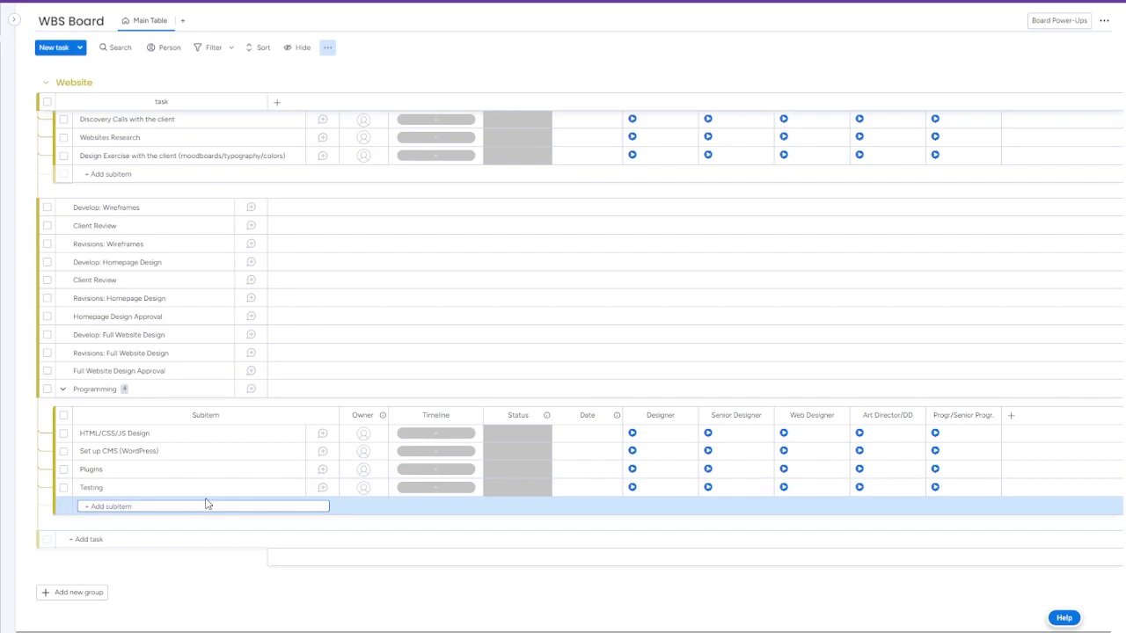
- Add the tasks "Client Review", "Revisions: Programmed Website", "Final Testing" and "Website Launch" to the Website group
{"action": "left_click", "coordinate": [103, 540]}
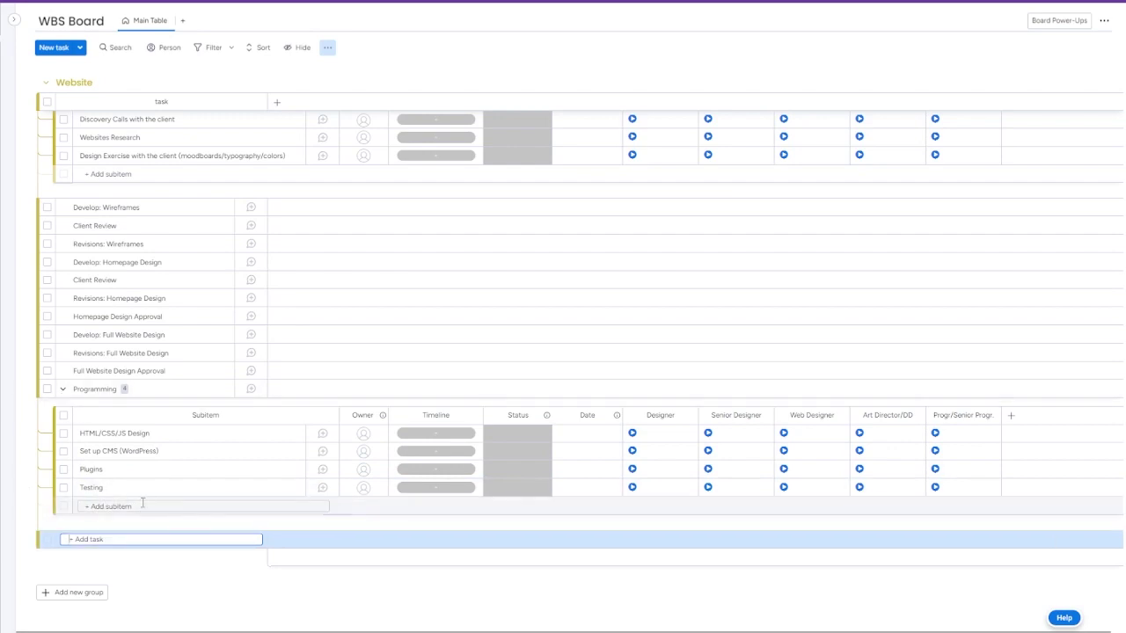
{"action": "type", "text": "Client Review"}
{"action": "key", "text": "Return"}
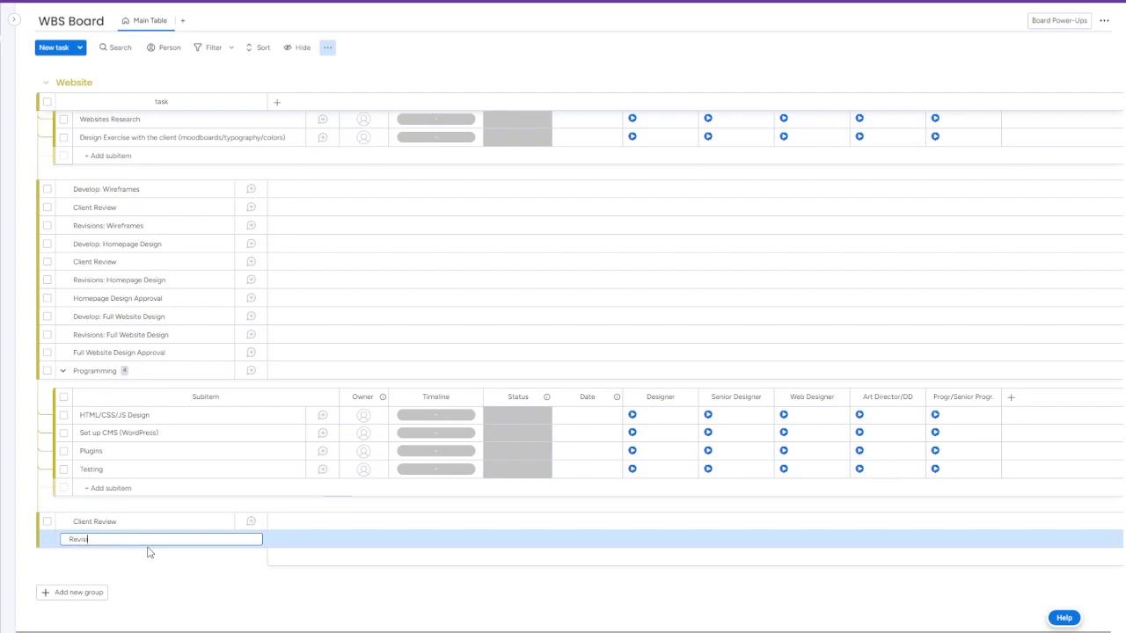
{"action": "type", "text": "Revisions: Programmed Website"}
{"action": "key", "text": "Return"}
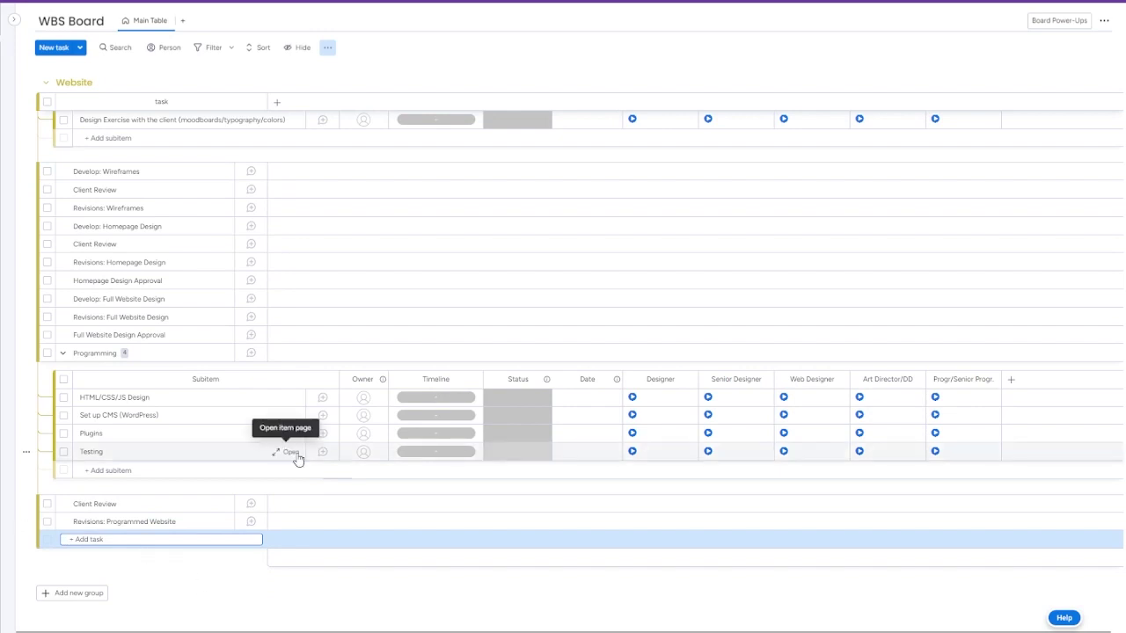
{"action": "type", "text": "Final Testing"}
{"action": "key", "text": "Return"}
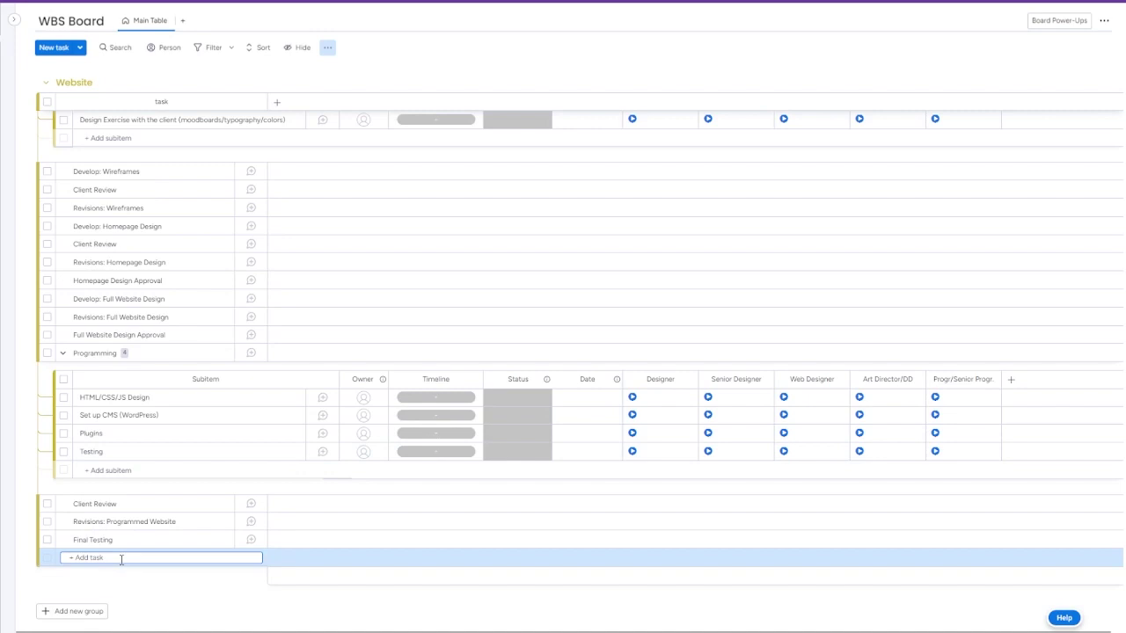
{"action": "type", "text": "Website Launch"}
{"action": "key", "text": "Return"}
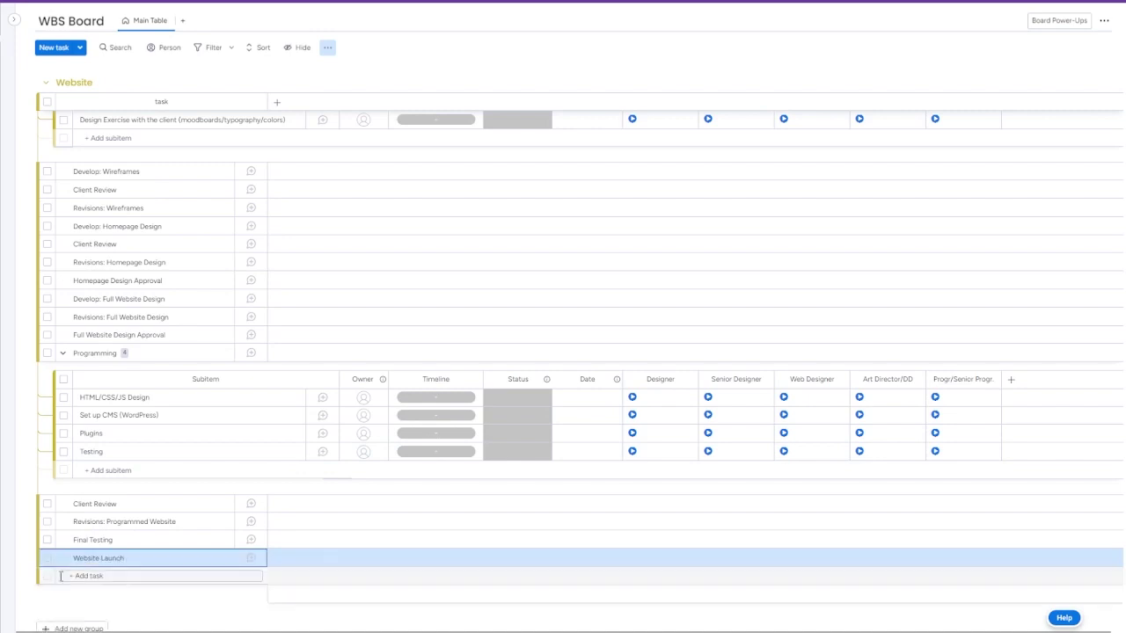
- Add the subitems "Set up Domain" and "Set up Hosting" to the Website Launch task, and collapse its subitems
{"action": "left_click", "coordinate": [63, 557]}
{"action": "type", "text": "Do"}
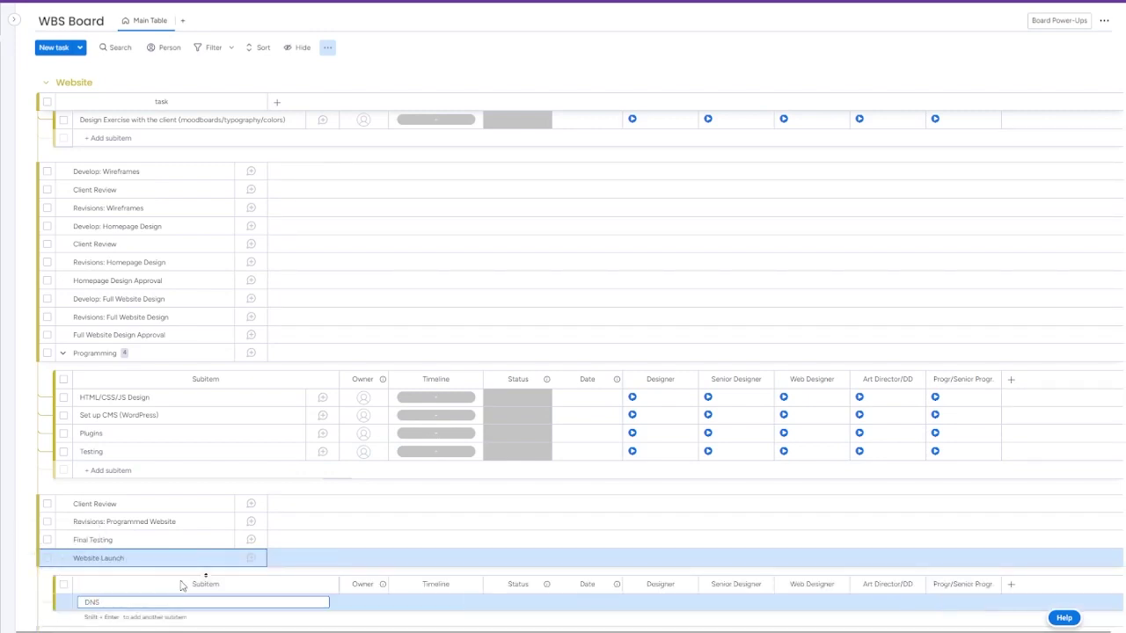
{"action": "key", "text": "Return"}
{"action": "scroll", "coordinate": [156, 583], "scroll_direction": "down", "scroll_amount": 1}
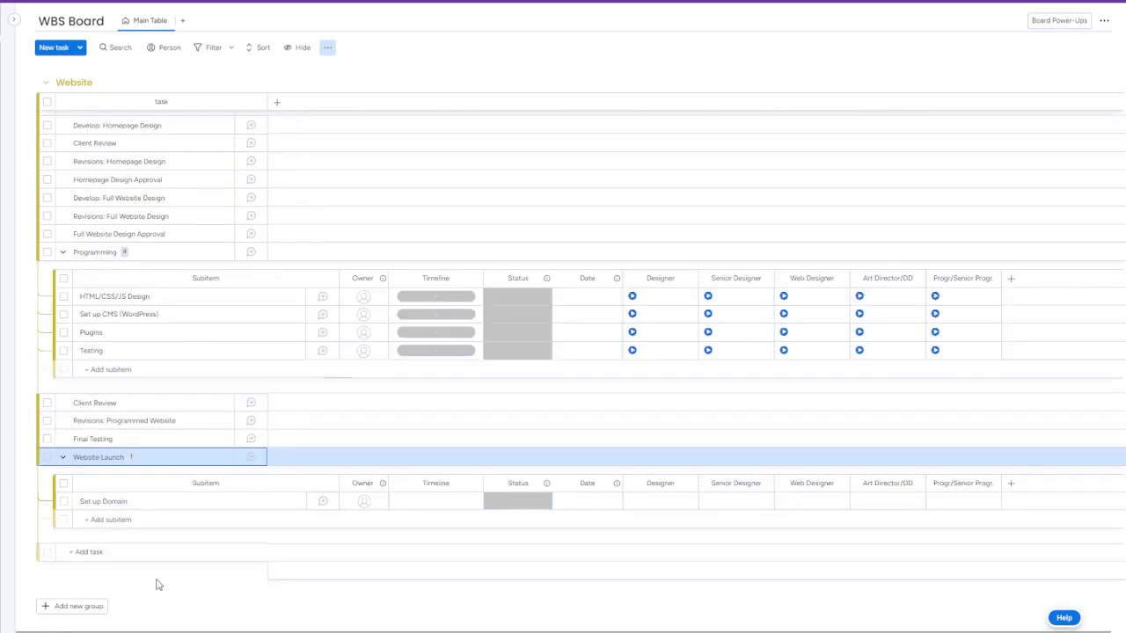
{"action": "type", "text": "Set up Hosting"}
{"action": "key", "text": "Return"}
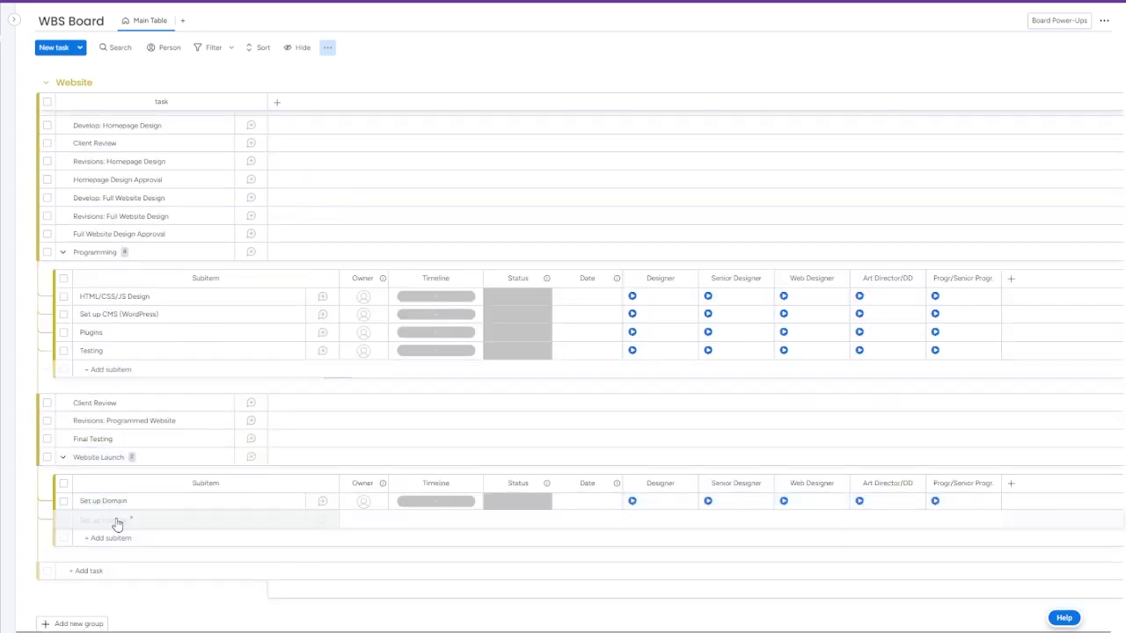
{"action": "left_click", "coordinate": [62, 459]}
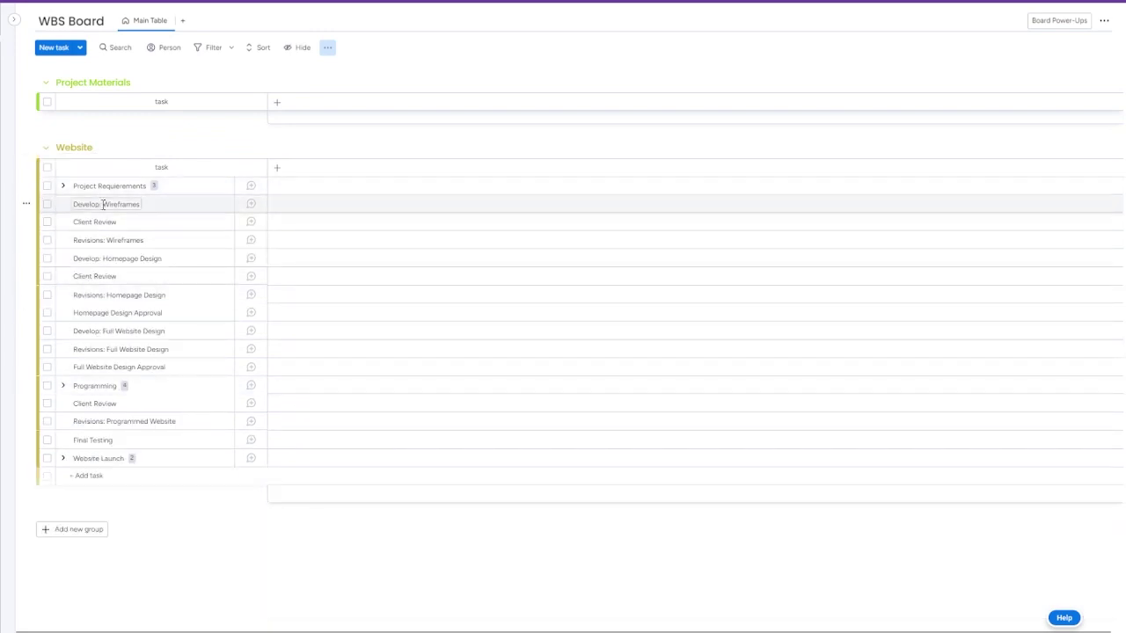
- Add a "Project Brief Document" task to the Project Materials group
{"action": "left_click", "coordinate": [160, 164]}
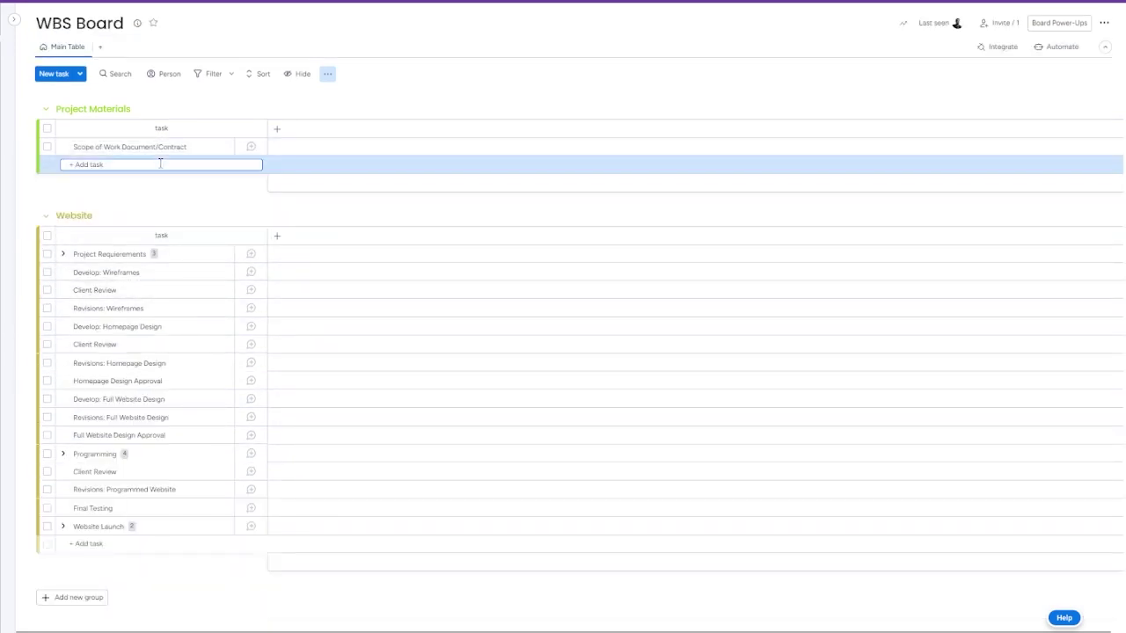
{"action": "type", "text": "Project Brief"}
{"action": "key", "text": "Return"}
{"action": "left_click", "coordinate": [136, 165]}
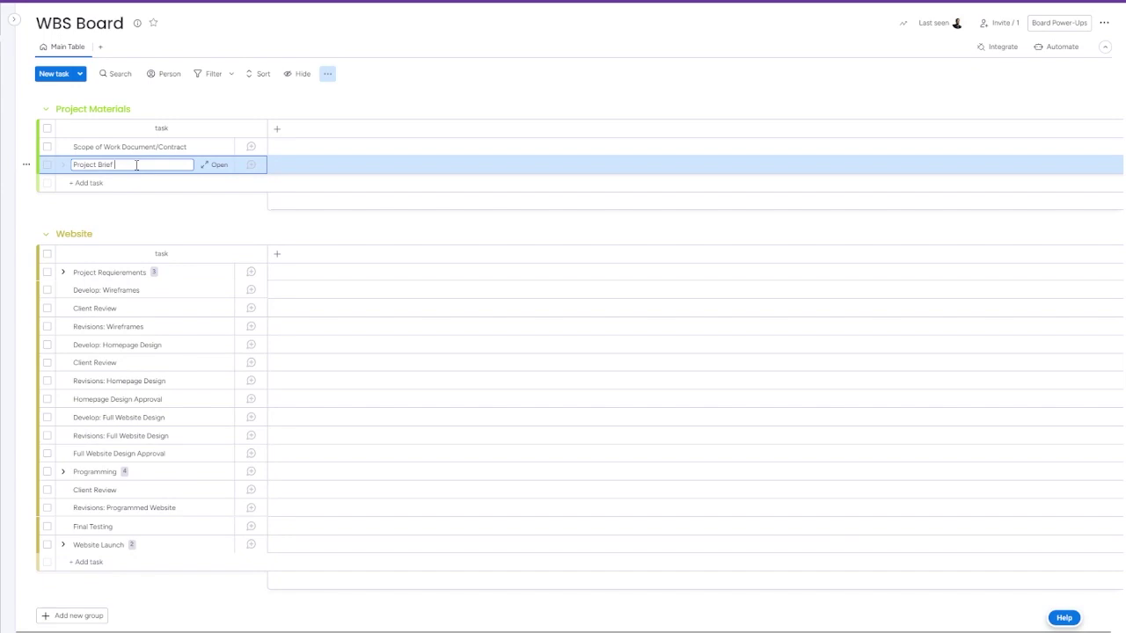
{"action": "type", "text": "Document"}
{"action": "key", "text": "Return"}
- Add a Timeline column, a People column and a Text column to the board's tasks
{"action": "left_click", "coordinate": [276, 128]}
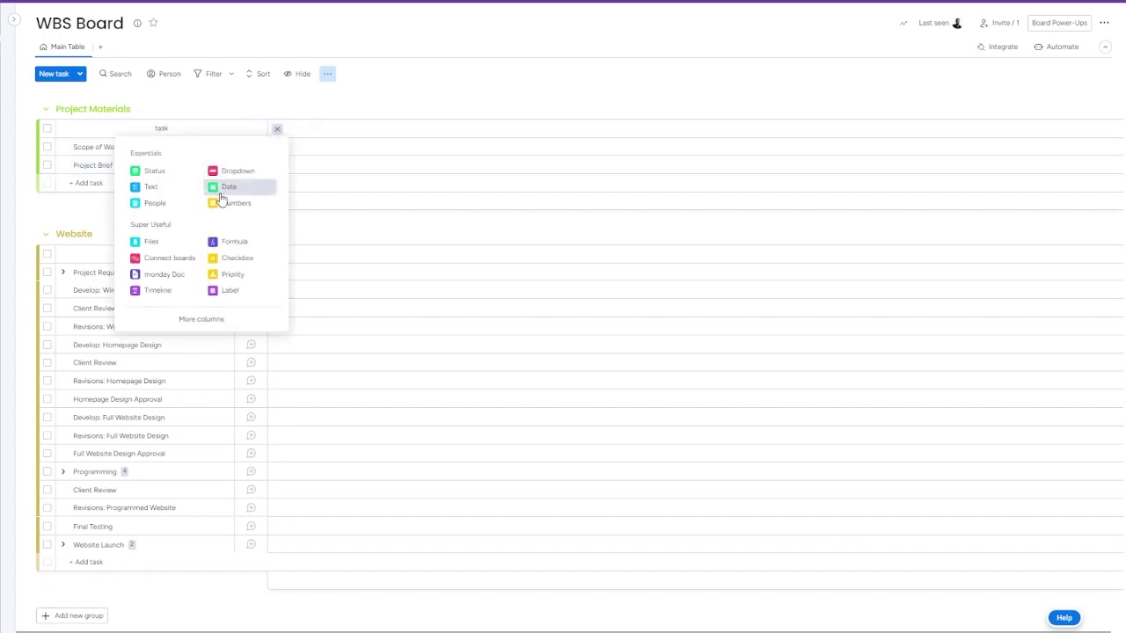
{"action": "left_click", "coordinate": [159, 290]}
{"action": "left_click", "coordinate": [370, 129]}
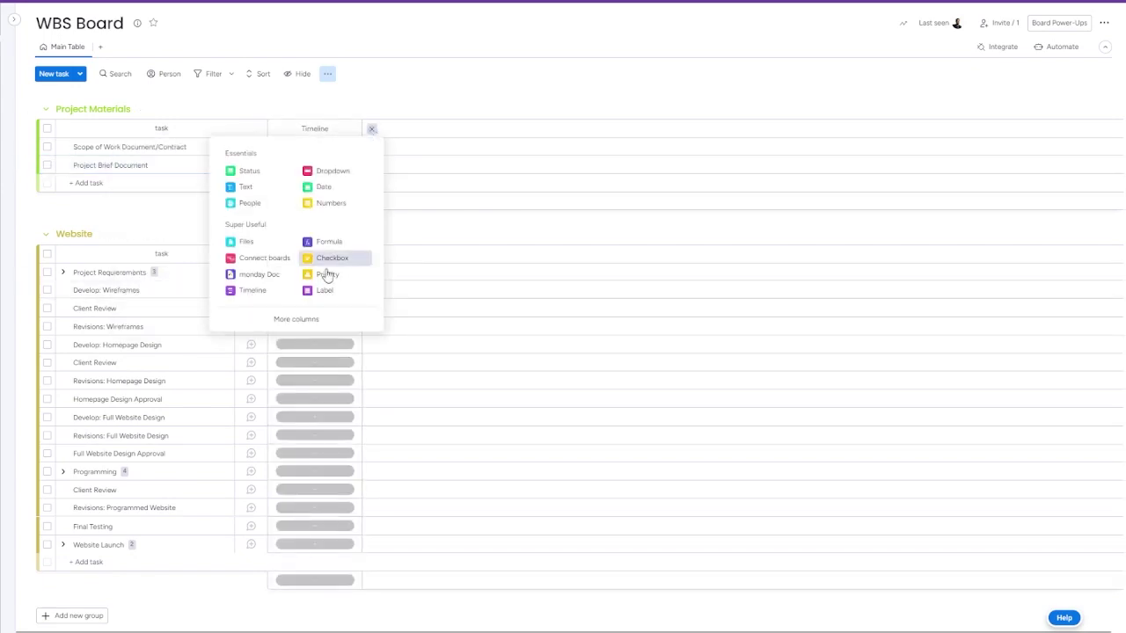
{"action": "left_click", "coordinate": [255, 202]}
{"action": "left_click", "coordinate": [423, 130]}
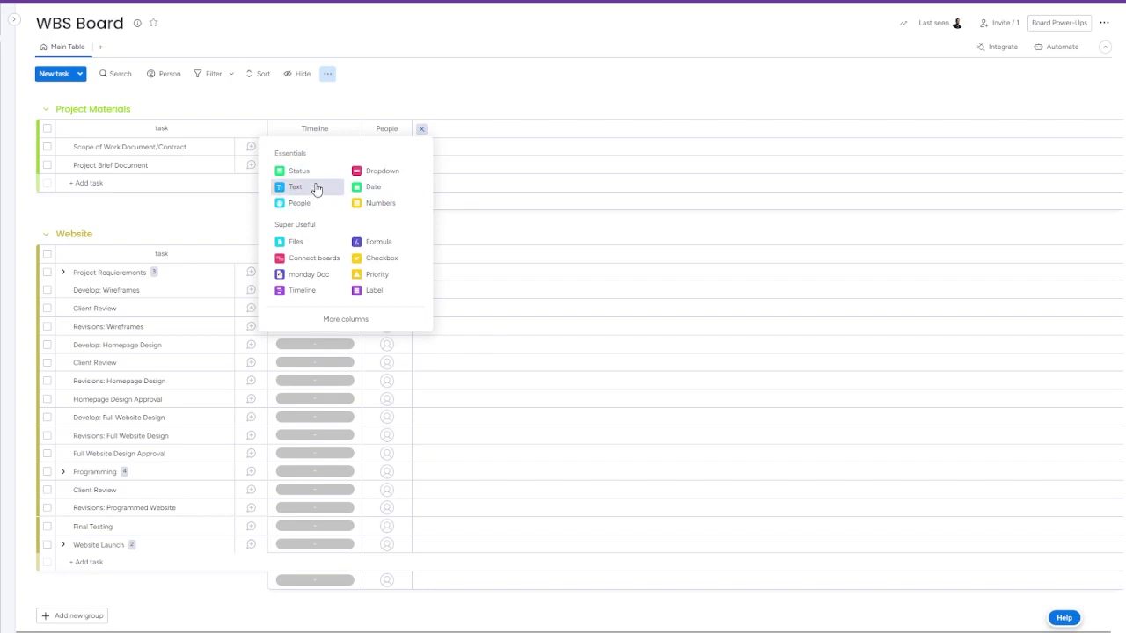
{"action": "left_click", "coordinate": [316, 186]}
{"action": "left_click", "coordinate": [475, 131]}
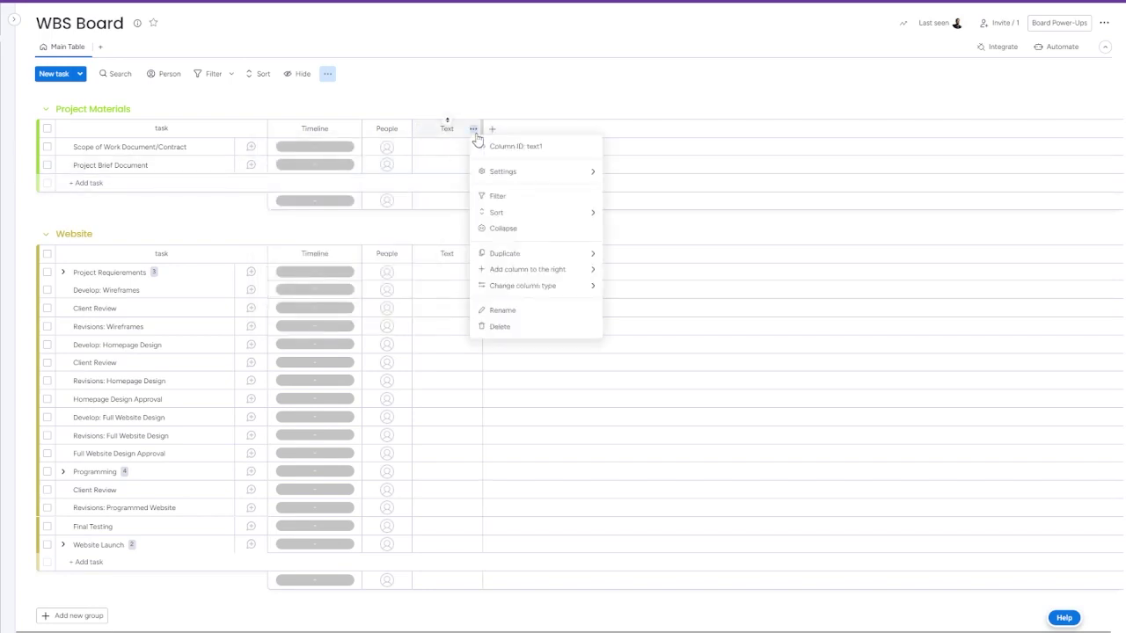
{"action": "left_click", "coordinate": [587, 173]}
{"action": "left_click", "coordinate": [492, 128]}
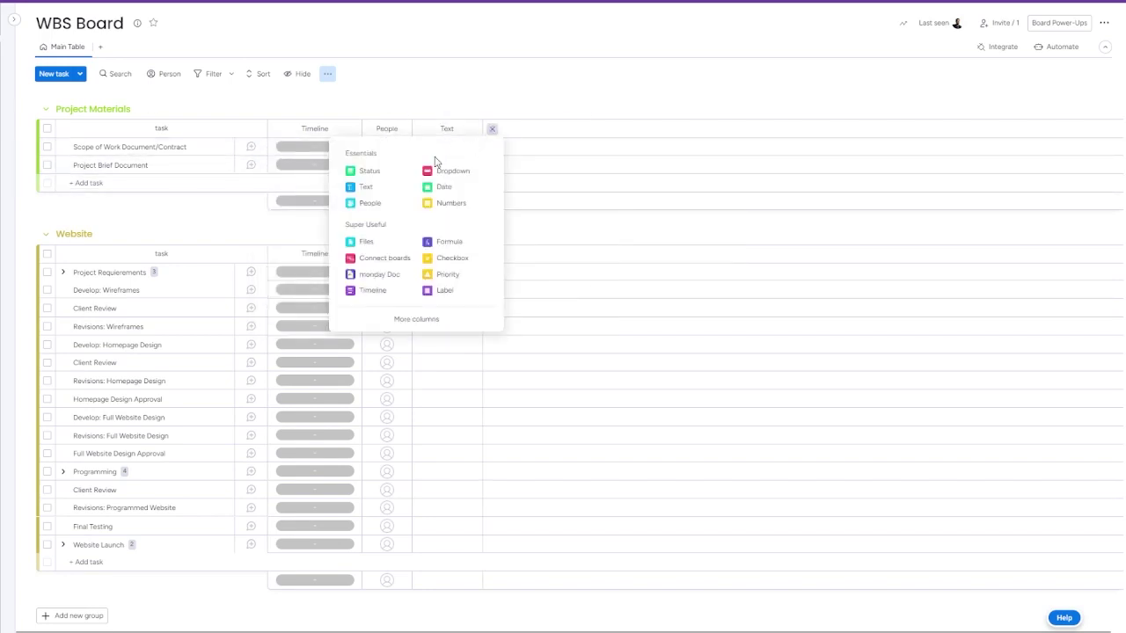
{"action": "left_click", "coordinate": [475, 242]}
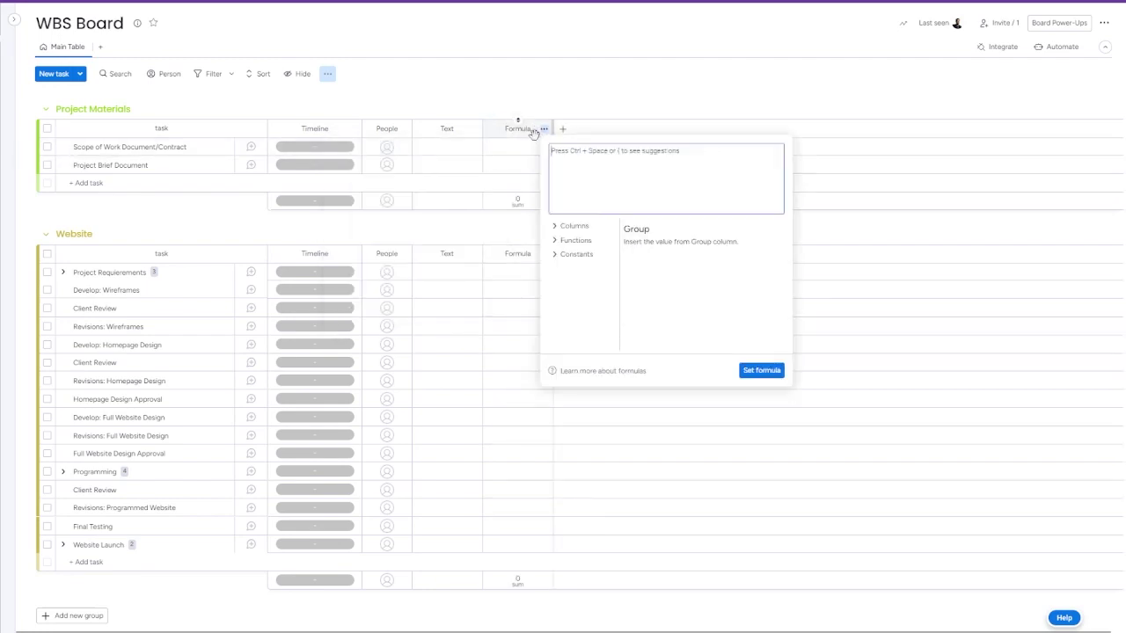
{"action": "left_click_drag", "start_coordinate": [533, 131], "coordinate": [563, 146]}
{"action": "left_click", "coordinate": [543, 129]}
{"action": "left_click", "coordinate": [573, 309]}
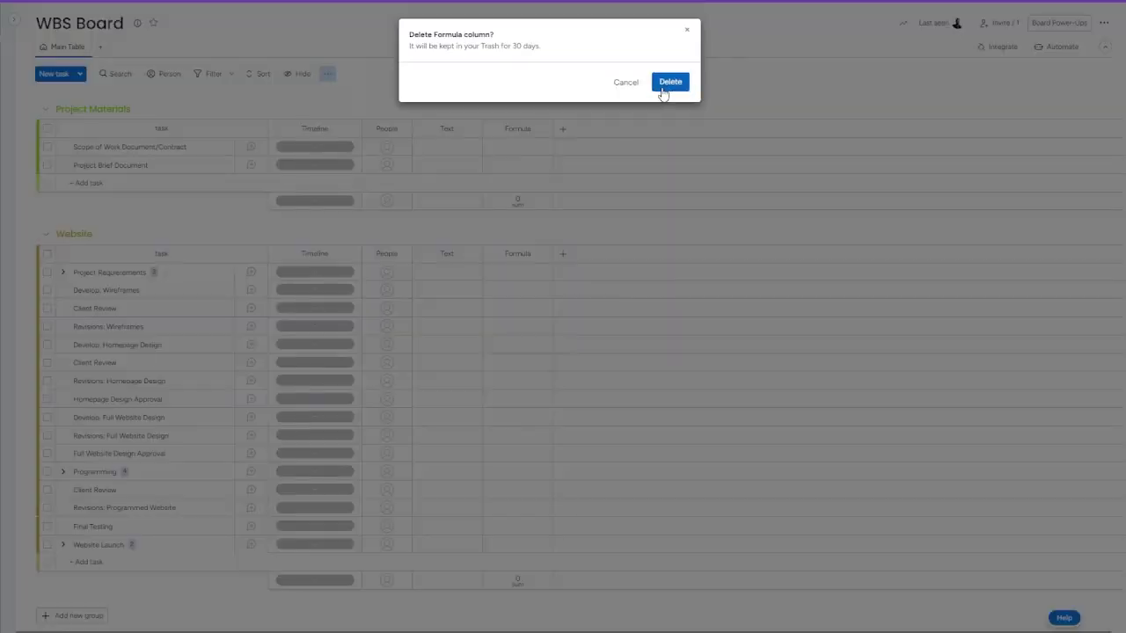
{"action": "left_click", "coordinate": [666, 82]}
- Add a Numbers column to the board's tasks
{"action": "left_click", "coordinate": [493, 129]}
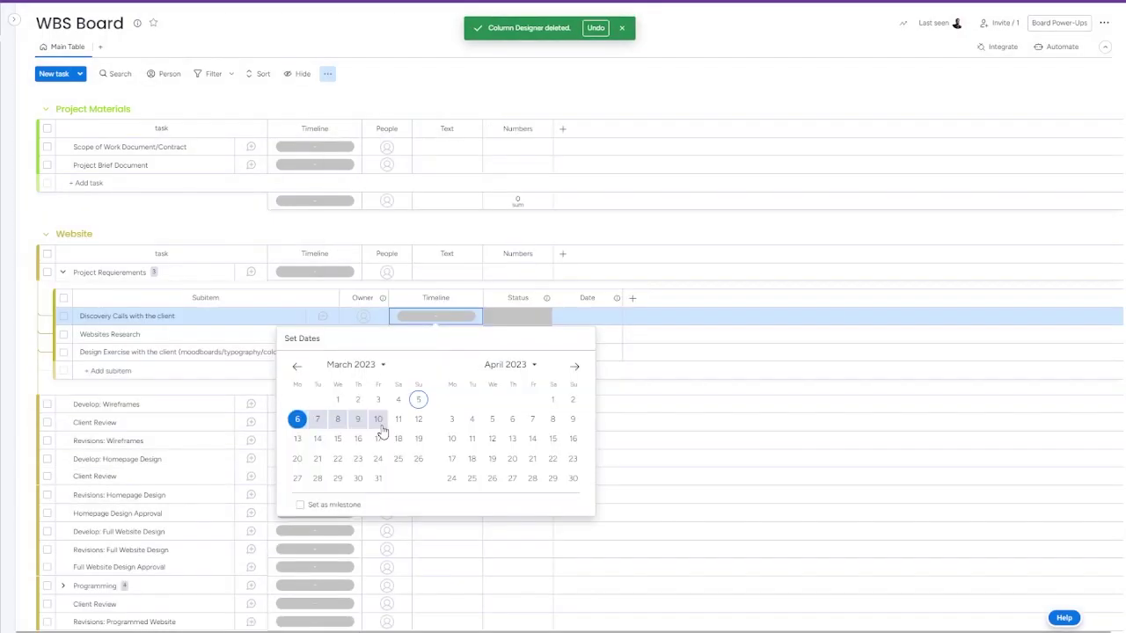
- Set the subitem timelines to Mar 6–10 for Discovery Calls, Mar 13–15 for Websites Research and Mar 16–21 for Design Exercise
{"action": "left_click", "coordinate": [378, 422]}
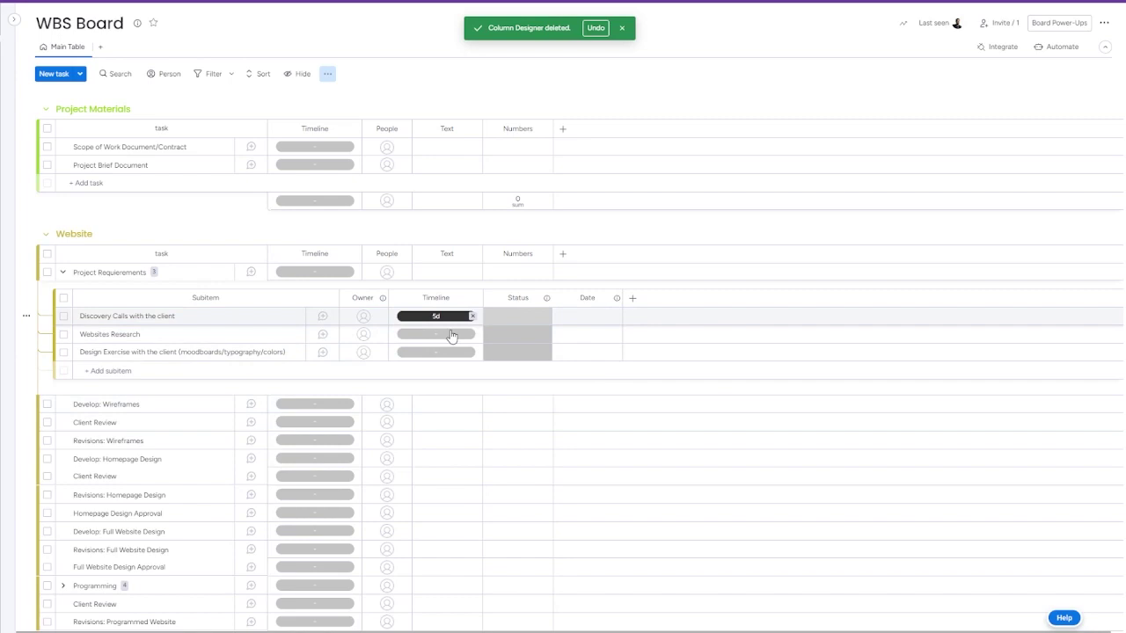
{"action": "left_click", "coordinate": [437, 335]}
{"action": "left_click", "coordinate": [298, 457]}
{"action": "left_click", "coordinate": [338, 457]}
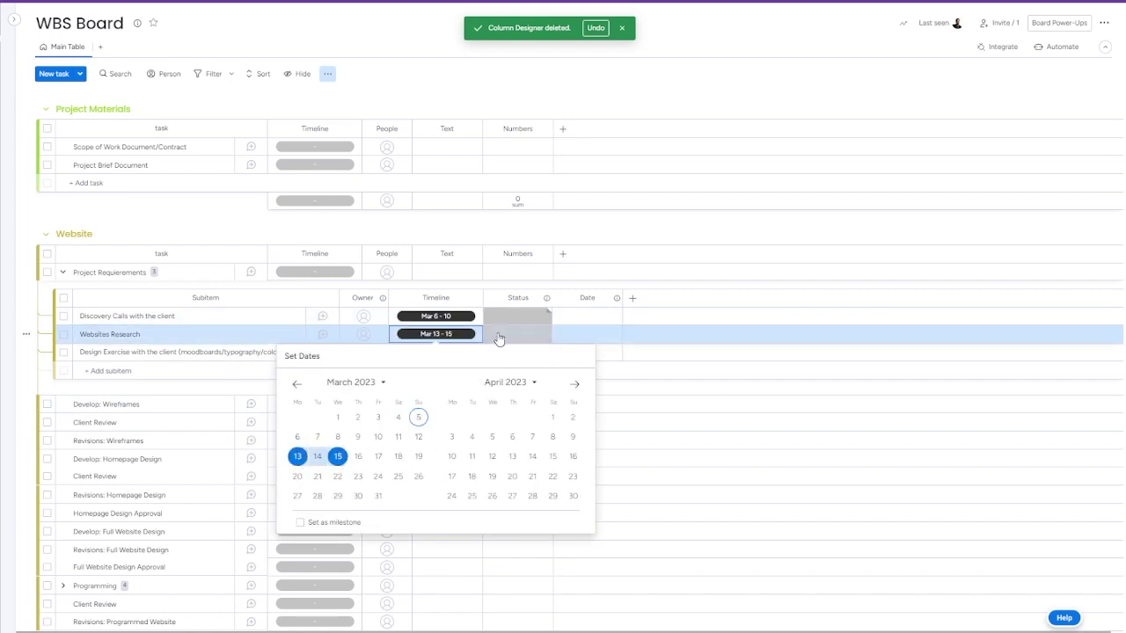
{"action": "left_click", "coordinate": [449, 317]}
{"action": "left_click", "coordinate": [436, 352]}
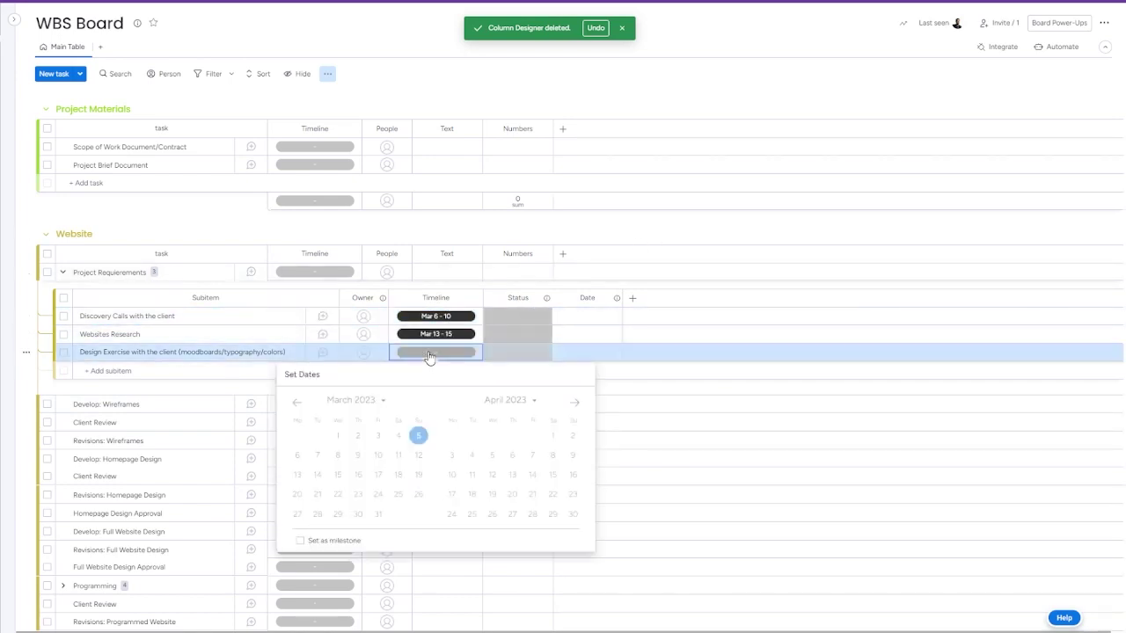
{"action": "left_click", "coordinate": [419, 436]}
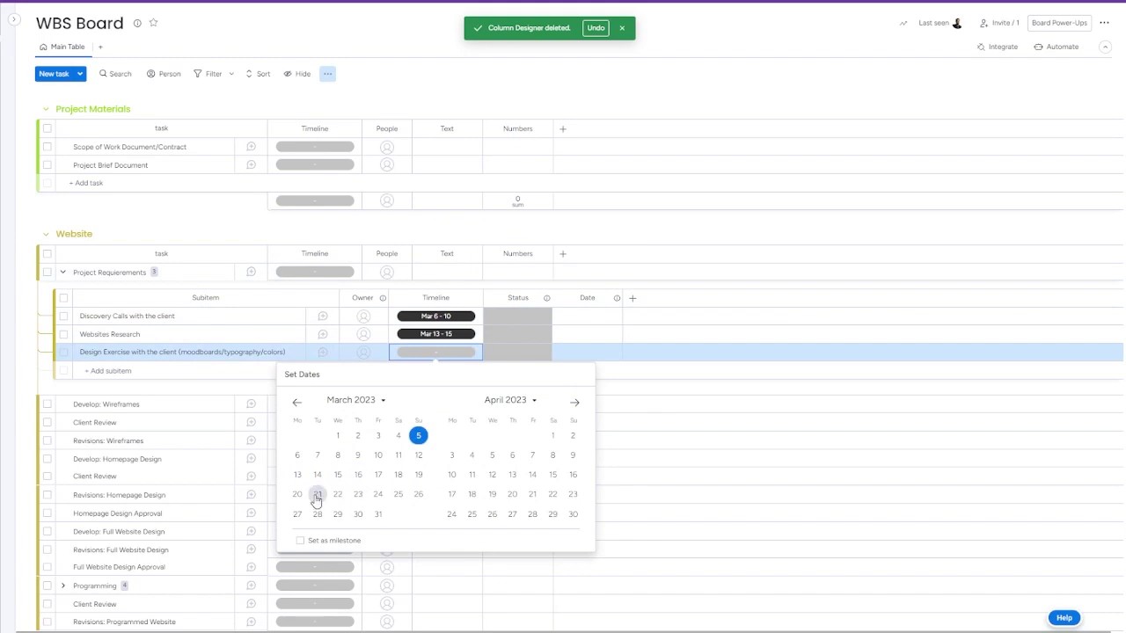
{"action": "left_click", "coordinate": [357, 475]}
{"action": "left_click", "coordinate": [317, 494]}
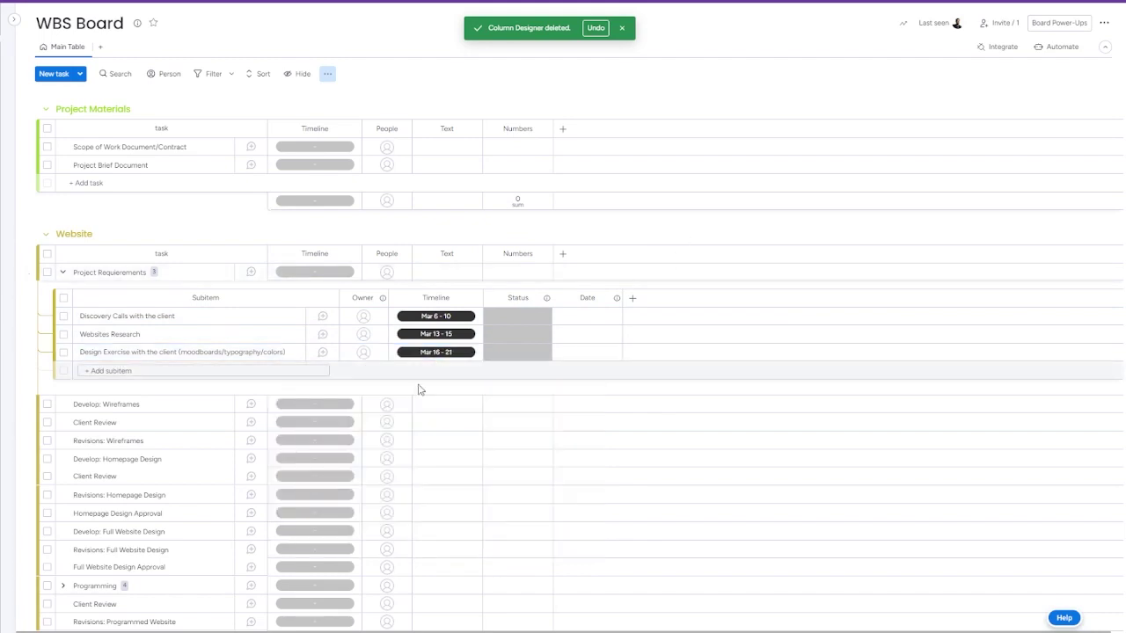
- Set the timeline of the "Project Requierements" task to Mar 6–21
{"action": "left_click", "coordinate": [315, 272]}
{"action": "left_click", "coordinate": [177, 377]}
{"action": "left_click", "coordinate": [196, 414]}
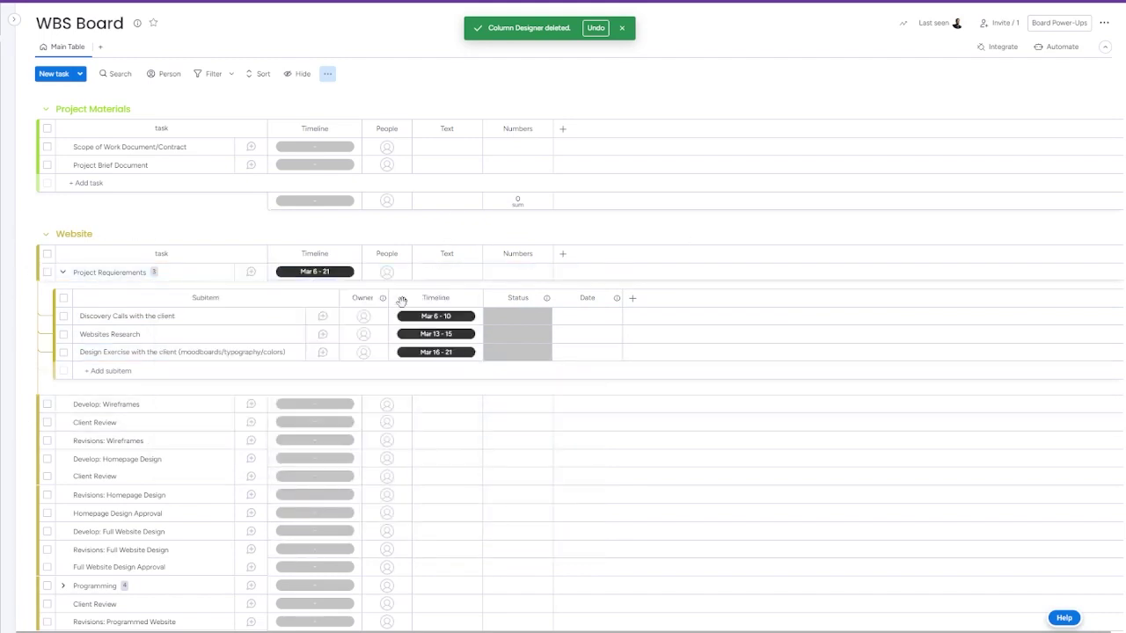
- Set the timeline of the "Develop: Wireframes" task to Mar 6–17
{"action": "scroll", "coordinate": [372, 445], "scroll_direction": "down", "scroll_amount": 3}
{"action": "left_click", "coordinate": [293, 273]}
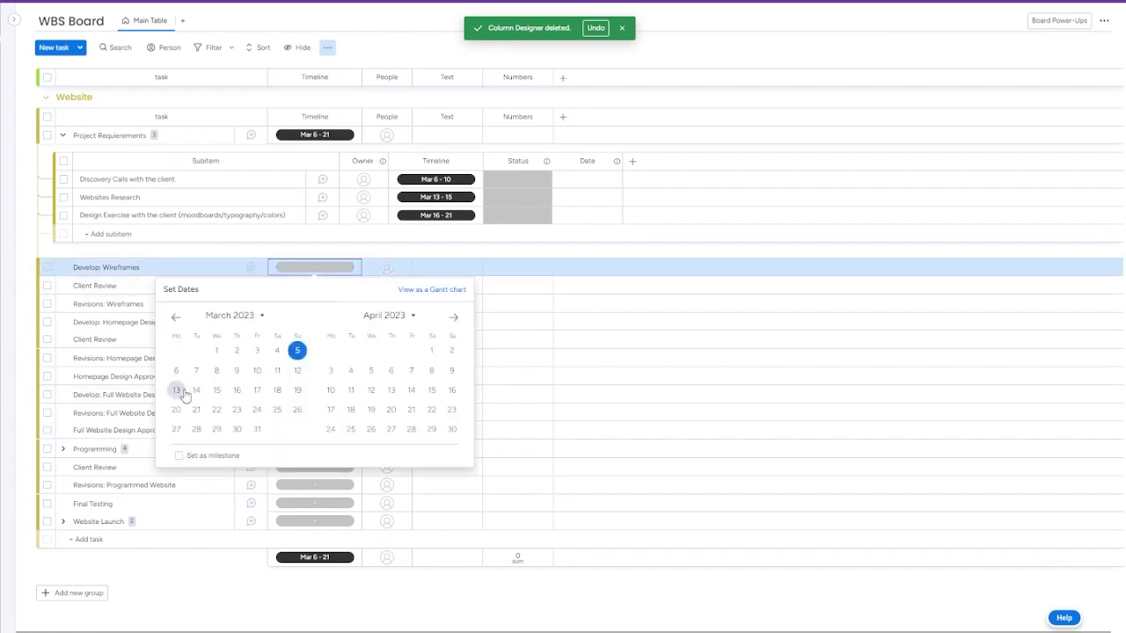
{"action": "left_click", "coordinate": [176, 370]}
{"action": "left_click", "coordinate": [258, 390]}
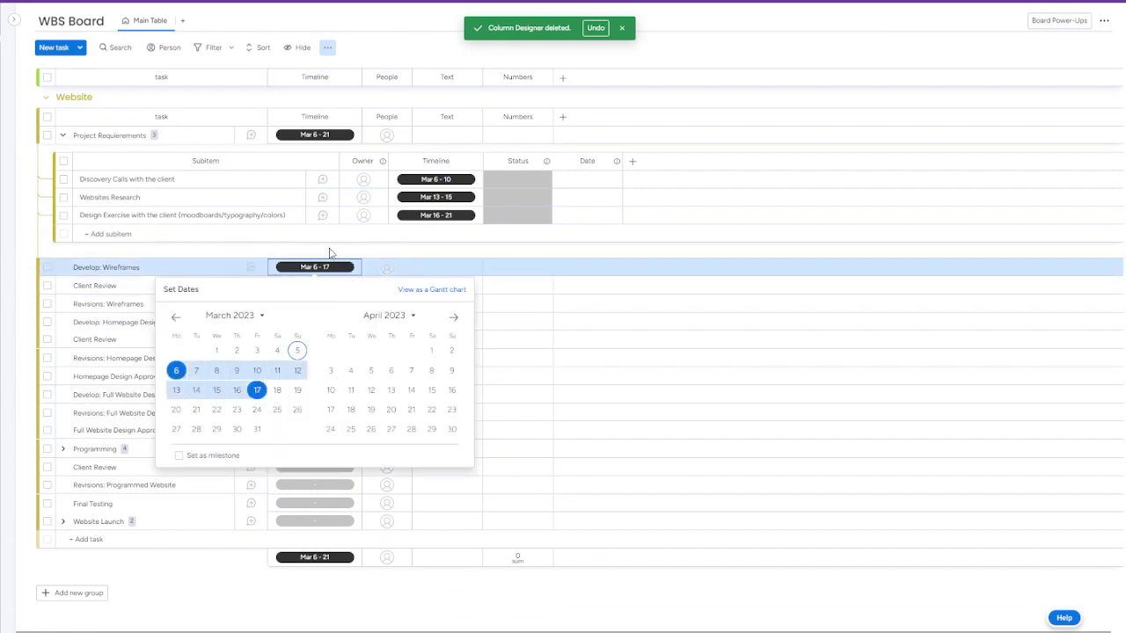
{"action": "left_click", "coordinate": [380, 251]}
{"action": "left_click", "coordinate": [295, 287]}
{"action": "left_click", "coordinate": [175, 389]}
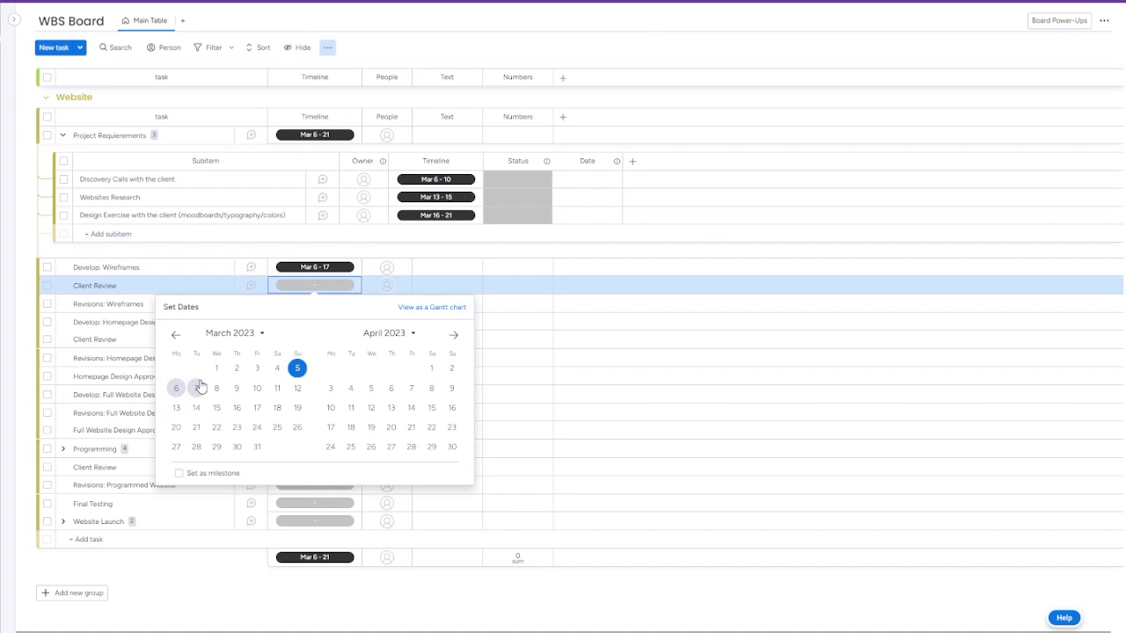
{"action": "left_click", "coordinate": [336, 268]}
- Change the timeline of the "Develop: Wireframes" task to Mar 22 – Apr 4
{"action": "left_click", "coordinate": [336, 268]}
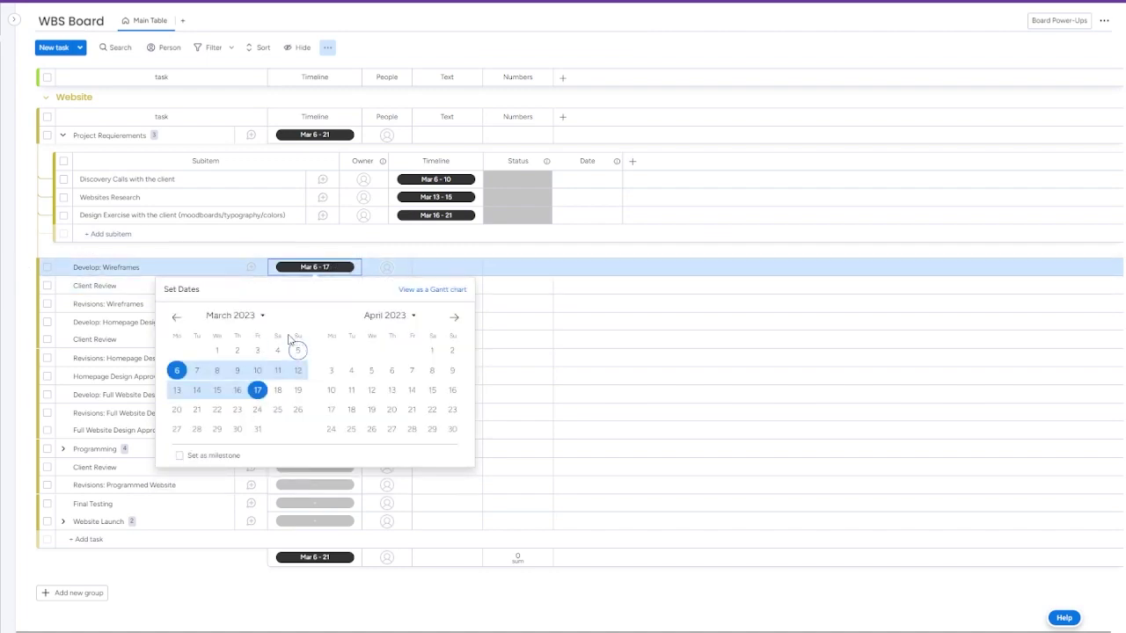
{"action": "left_click", "coordinate": [217, 409]}
{"action": "left_click", "coordinate": [217, 409]}
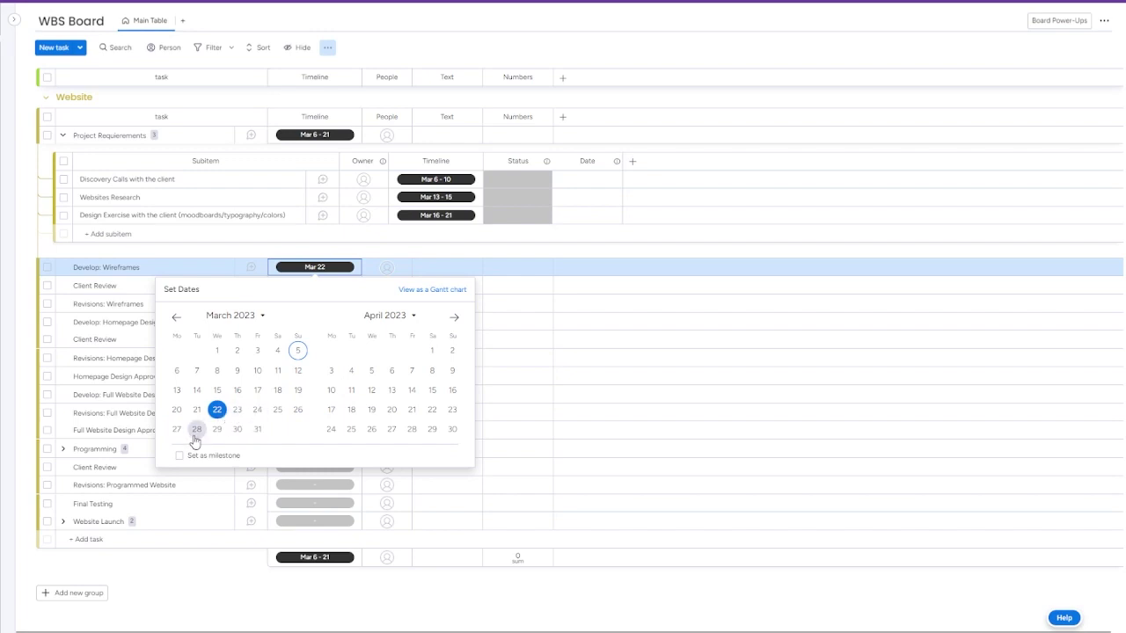
{"action": "left_click", "coordinate": [351, 371]}
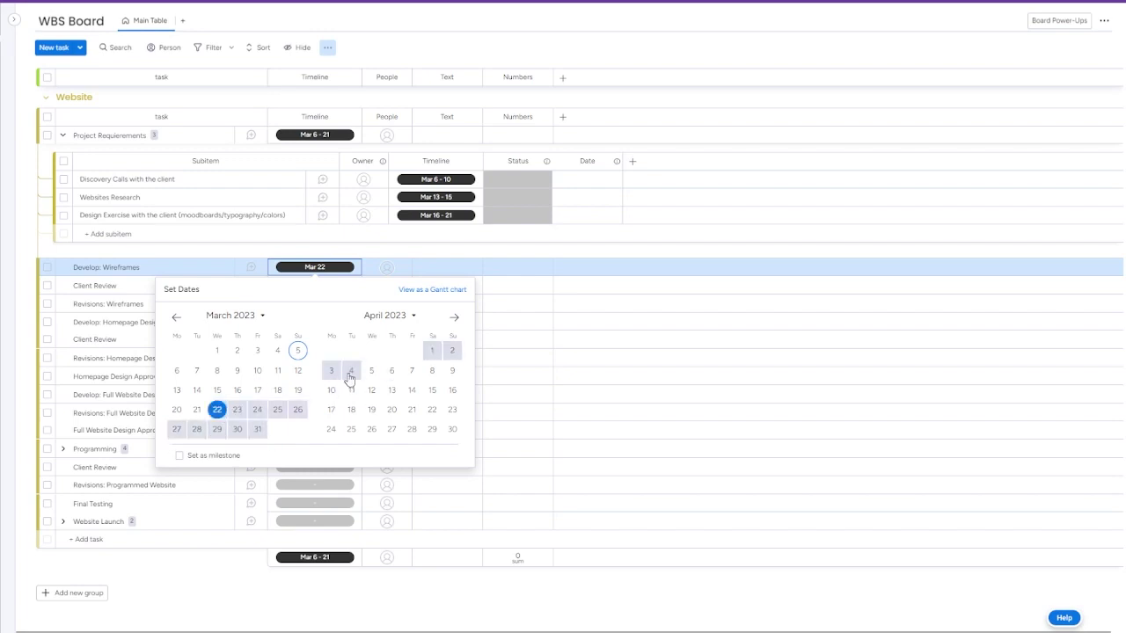
- End the "Develop: Wireframes" timeline on Apr 4 and set the timeline of the "Client Review" task below it to Apr 5–11
{"action": "left_click", "coordinate": [350, 376]}
{"action": "left_click", "coordinate": [315, 285]}
{"action": "left_click", "coordinate": [454, 334]}
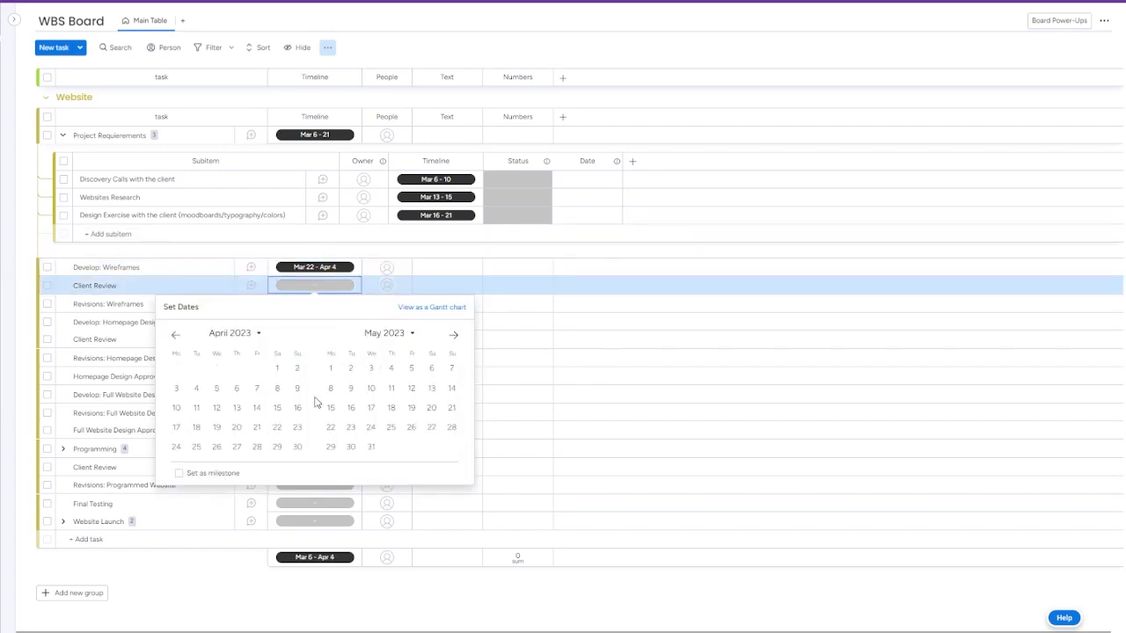
{"action": "left_click", "coordinate": [217, 391]}
{"action": "left_click", "coordinate": [196, 407]}
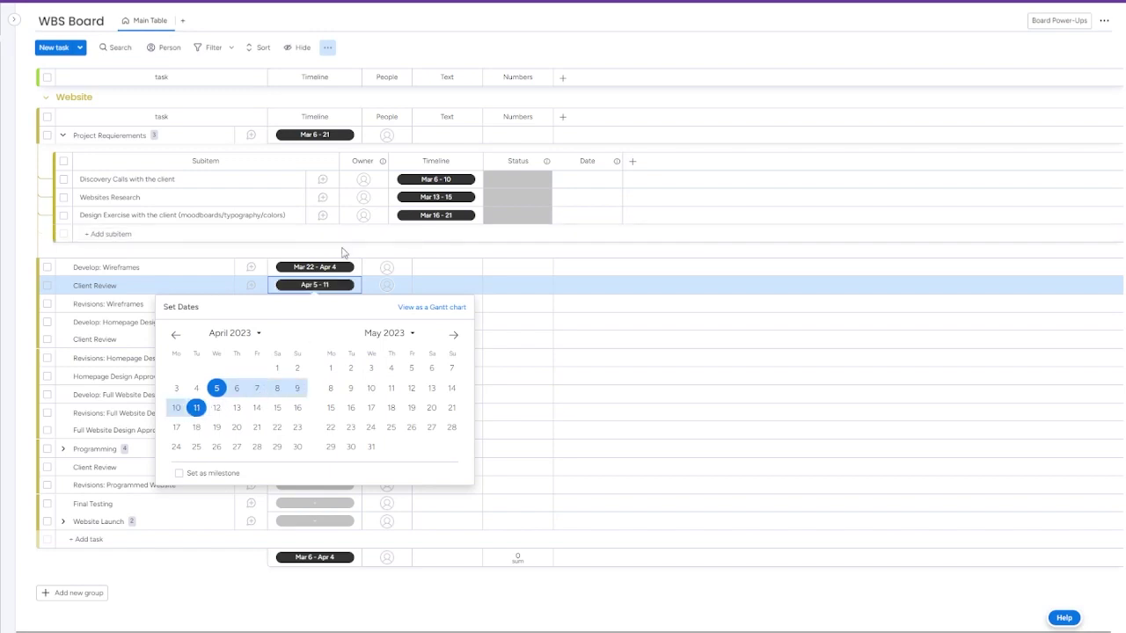
- Set the timeline of the "Revisions: Wireframes" task to Apr 12–14
{"action": "left_click", "coordinate": [327, 305]}
{"action": "left_click", "coordinate": [452, 352]}
{"action": "left_click", "coordinate": [217, 426]}
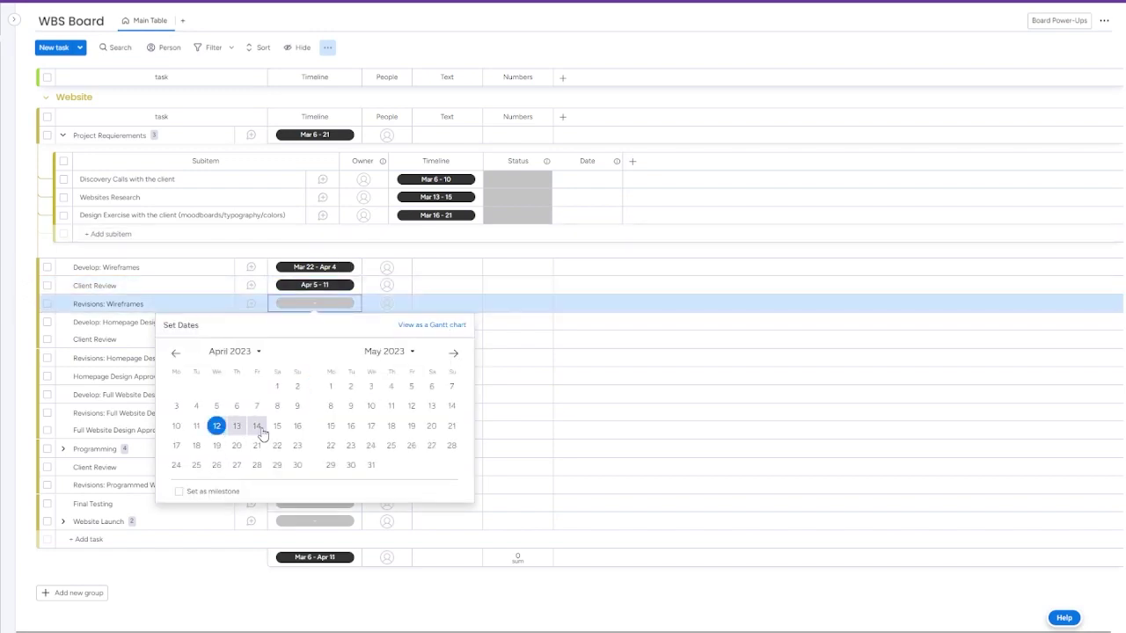
{"action": "left_click", "coordinate": [257, 428]}
- Set the timeline of the "Develop: Homepage Design" task to Apr 17–28
{"action": "left_click", "coordinate": [304, 322]}
{"action": "left_click", "coordinate": [454, 371]}
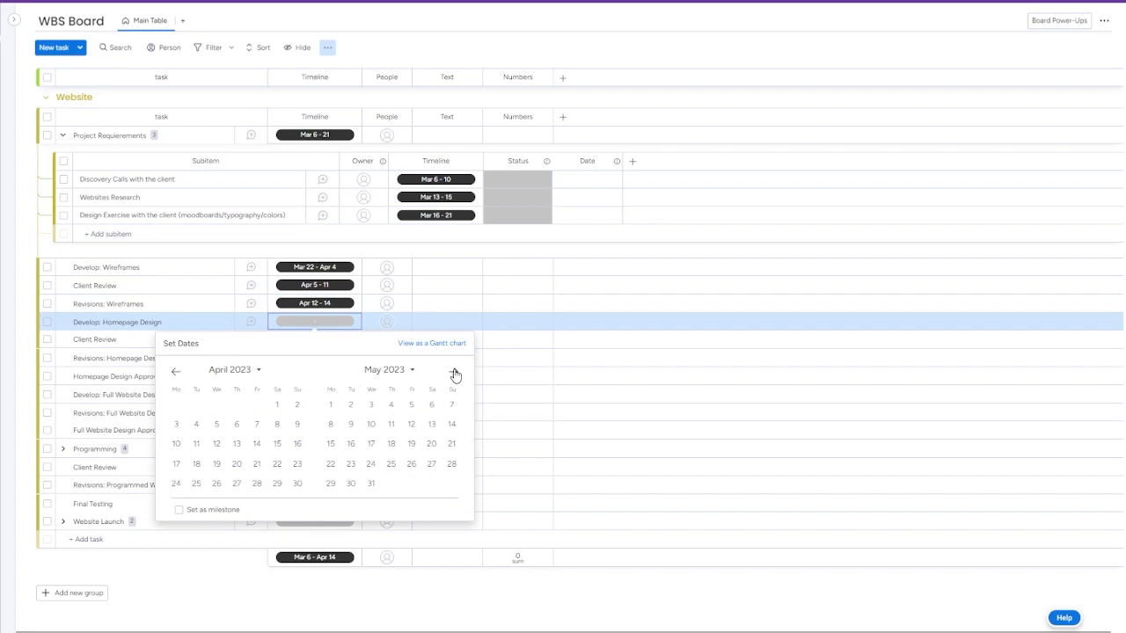
{"action": "left_click", "coordinate": [177, 464]}
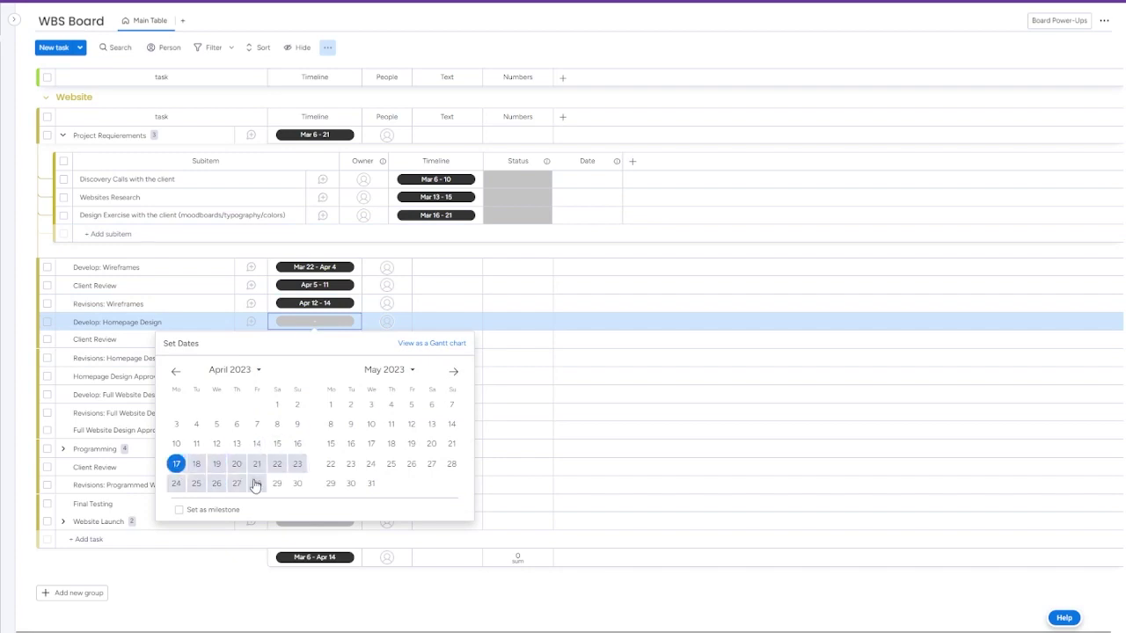
{"action": "left_click", "coordinate": [257, 483]}
- Set the timeline of the "Client Review" task below "Develop: Homepage Design" to May 1–5
{"action": "left_click", "coordinate": [314, 339]}
{"action": "left_click", "coordinate": [453, 389]}
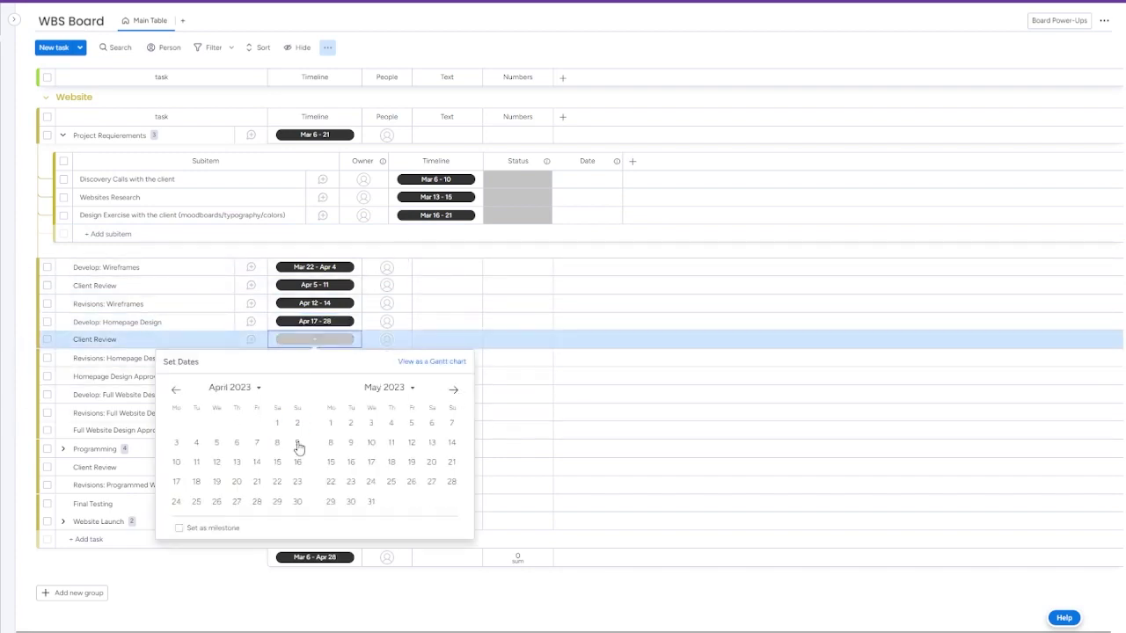
{"action": "left_click", "coordinate": [330, 424]}
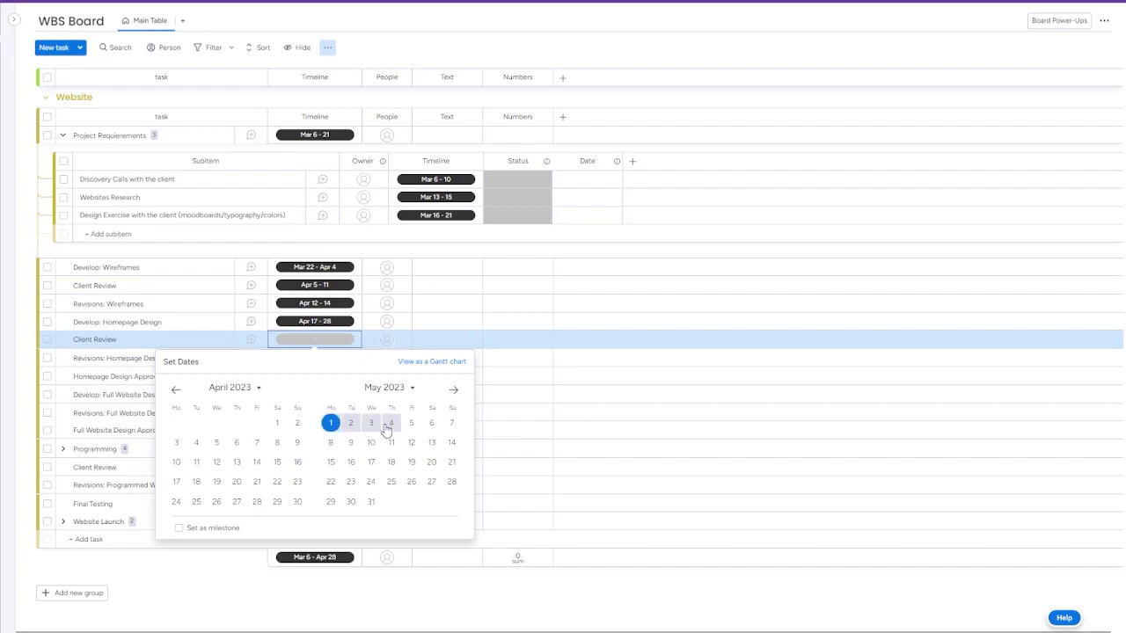
{"action": "left_click", "coordinate": [409, 424]}
- Set the timeline of the "Revisions: Homepage Design" task to May 8–12
{"action": "left_click", "coordinate": [297, 358]}
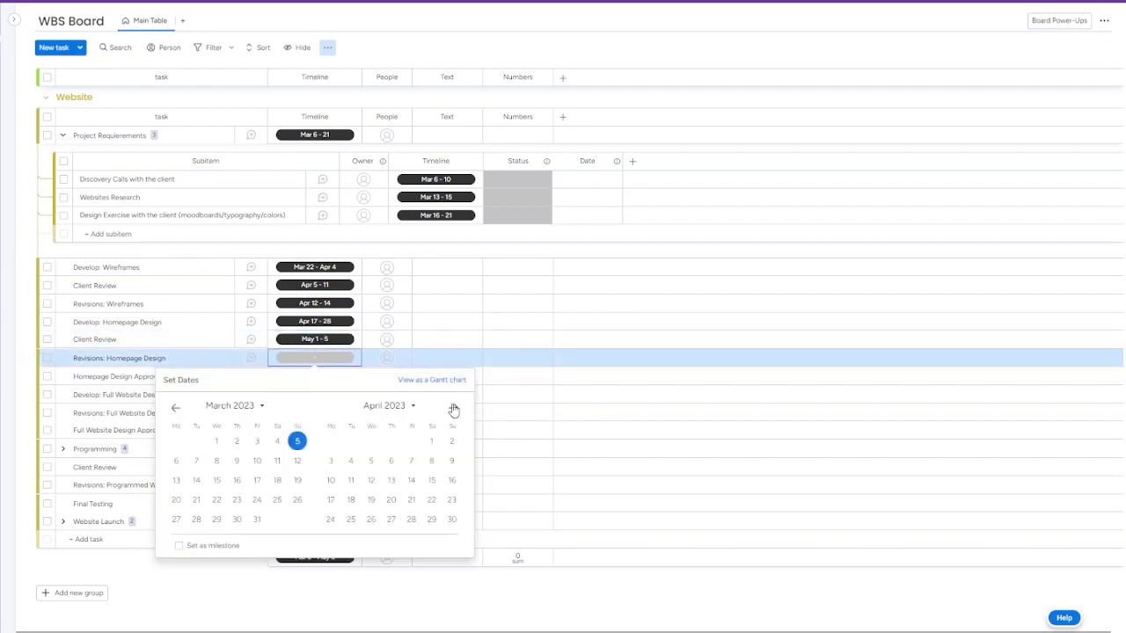
{"action": "left_click", "coordinate": [453, 409]}
{"action": "left_click", "coordinate": [453, 409]}
{"action": "left_click", "coordinate": [176, 463]}
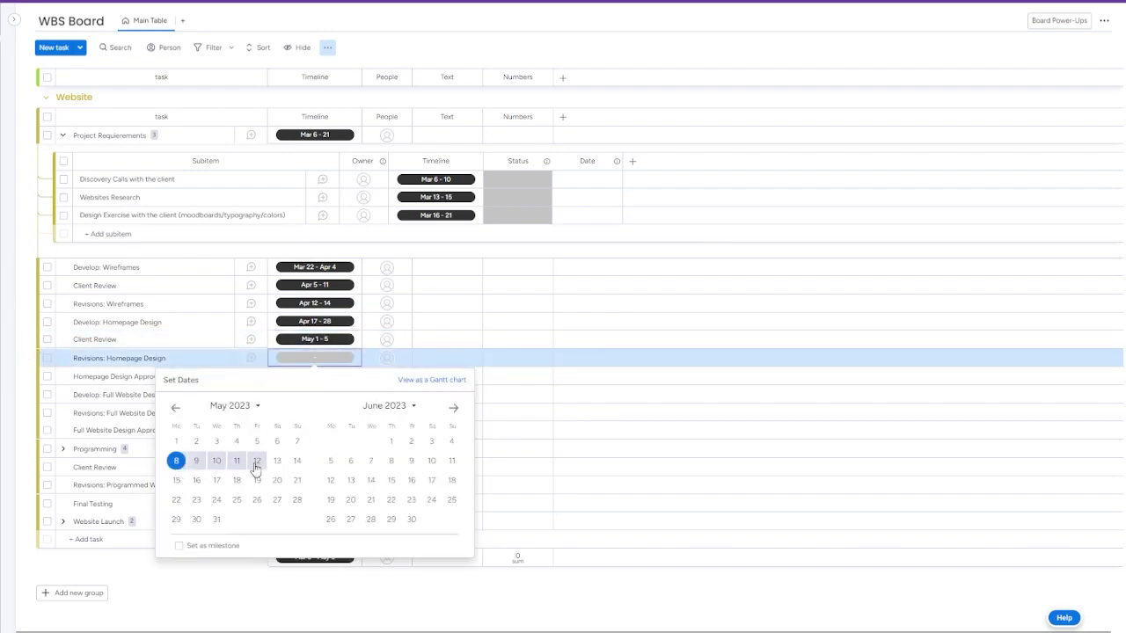
{"action": "left_click", "coordinate": [257, 461]}
- Set the timeline of the "Homepage Design Approval" task to May 15 and mark it as a milestone
{"action": "left_click", "coordinate": [299, 376]}
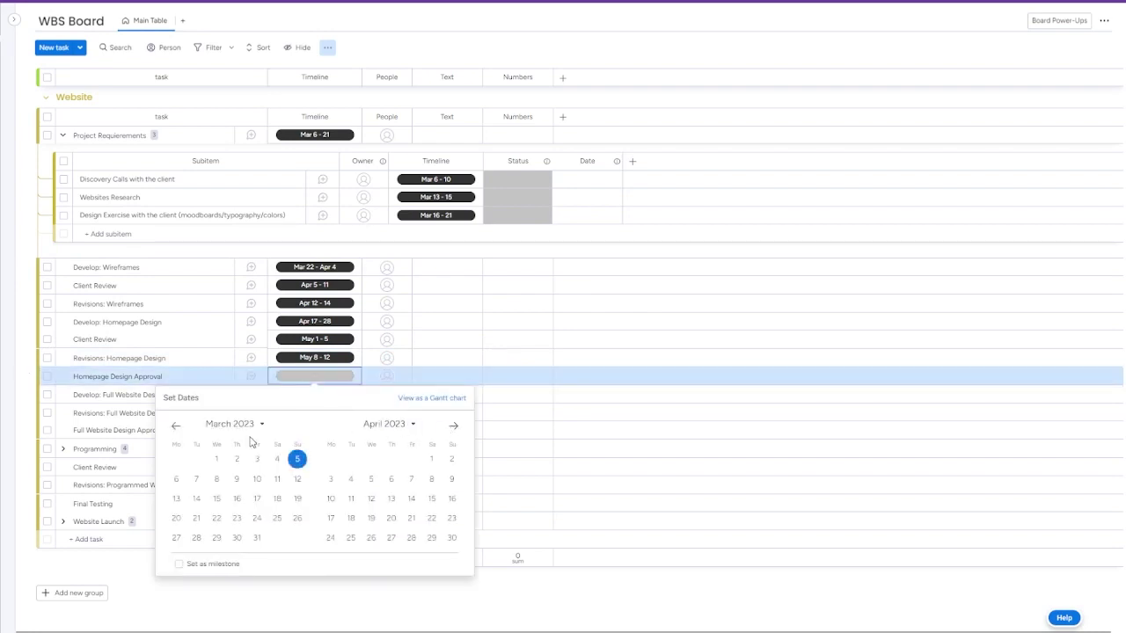
{"action": "left_click", "coordinate": [454, 426]}
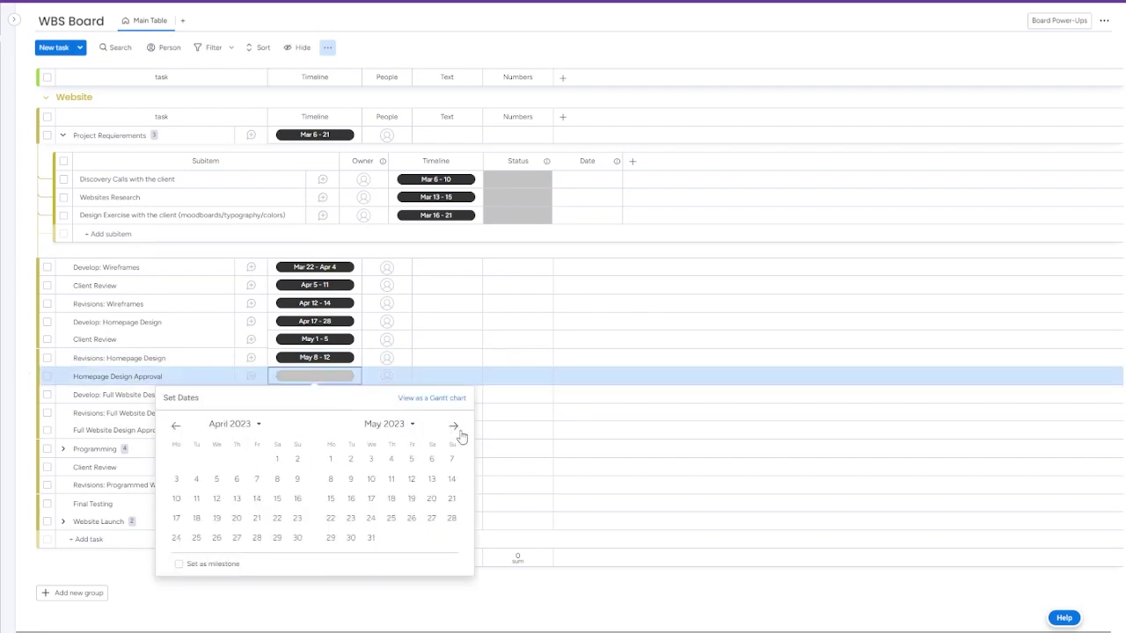
{"action": "left_click", "coordinate": [331, 498]}
{"action": "left_click", "coordinate": [372, 249]}
{"action": "right_click", "coordinate": [330, 378]}
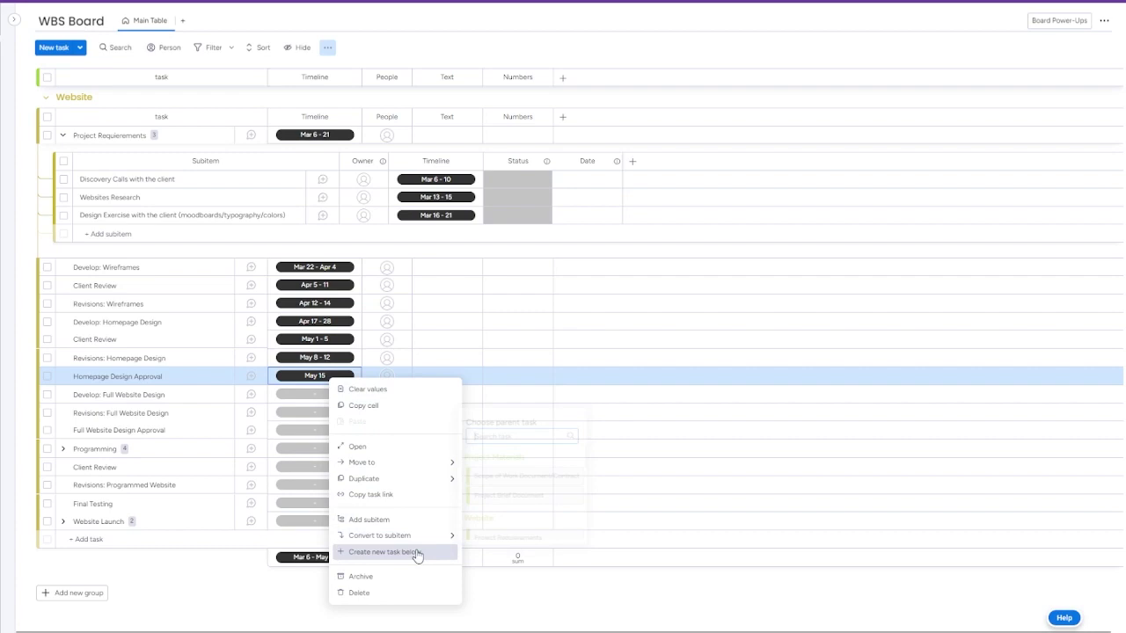
{"action": "left_click", "coordinate": [301, 385]}
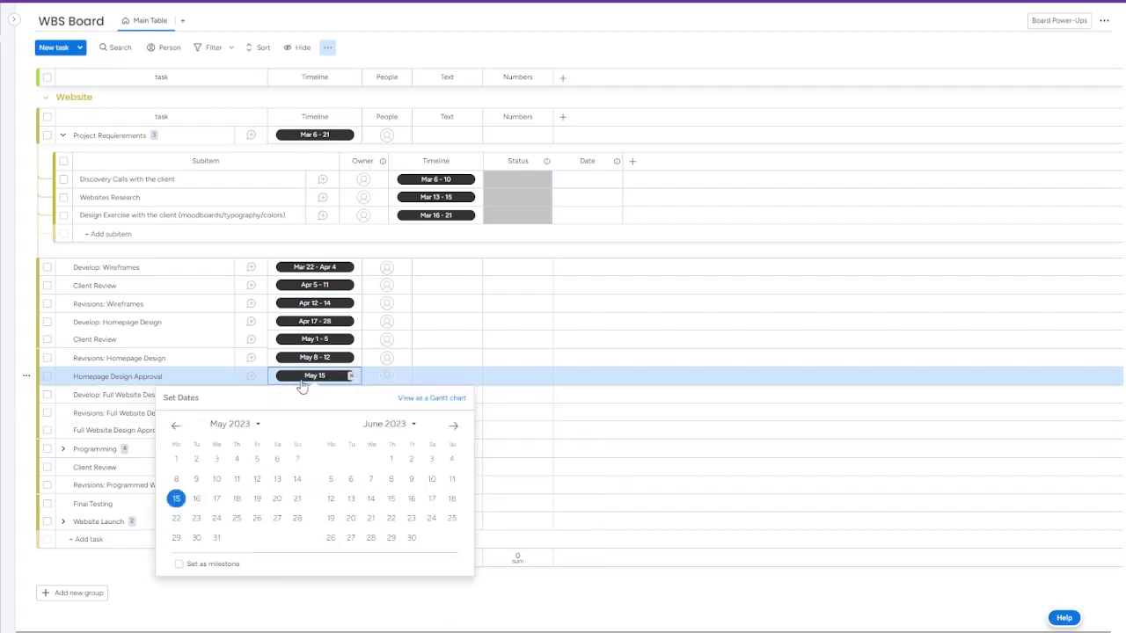
{"action": "left_click", "coordinate": [178, 564]}
{"action": "left_click", "coordinate": [234, 598]}
- Set the timeline of the "Develop: Full Website Design" task to May 16–31
{"action": "left_click", "coordinate": [328, 399]}
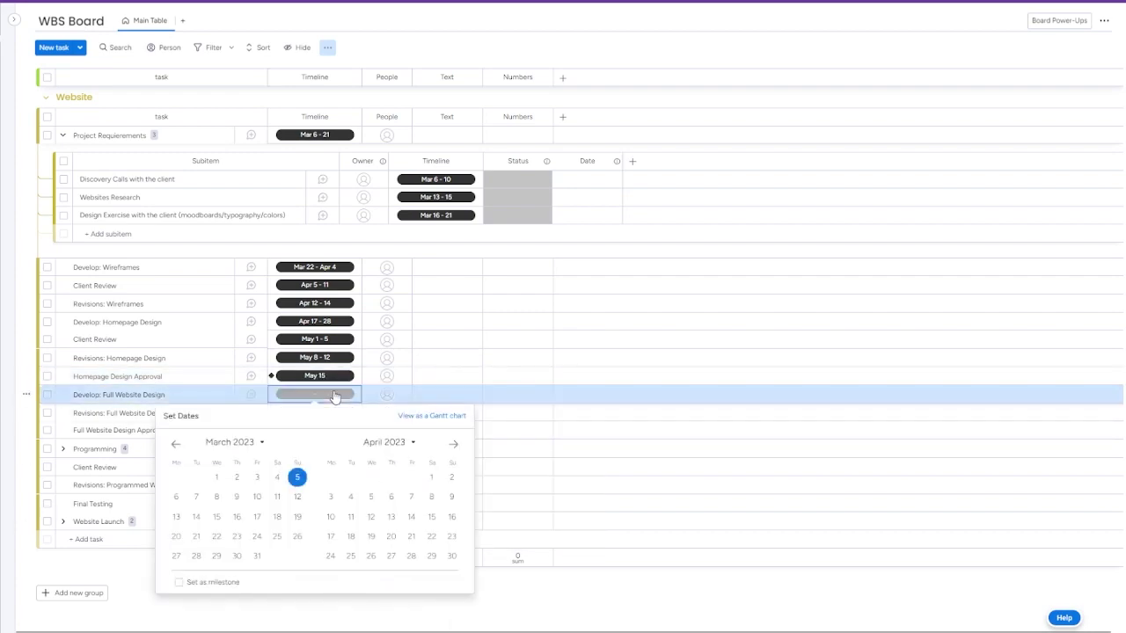
{"action": "left_click", "coordinate": [453, 444]}
{"action": "left_click", "coordinate": [453, 444]}
{"action": "left_click", "coordinate": [196, 517]}
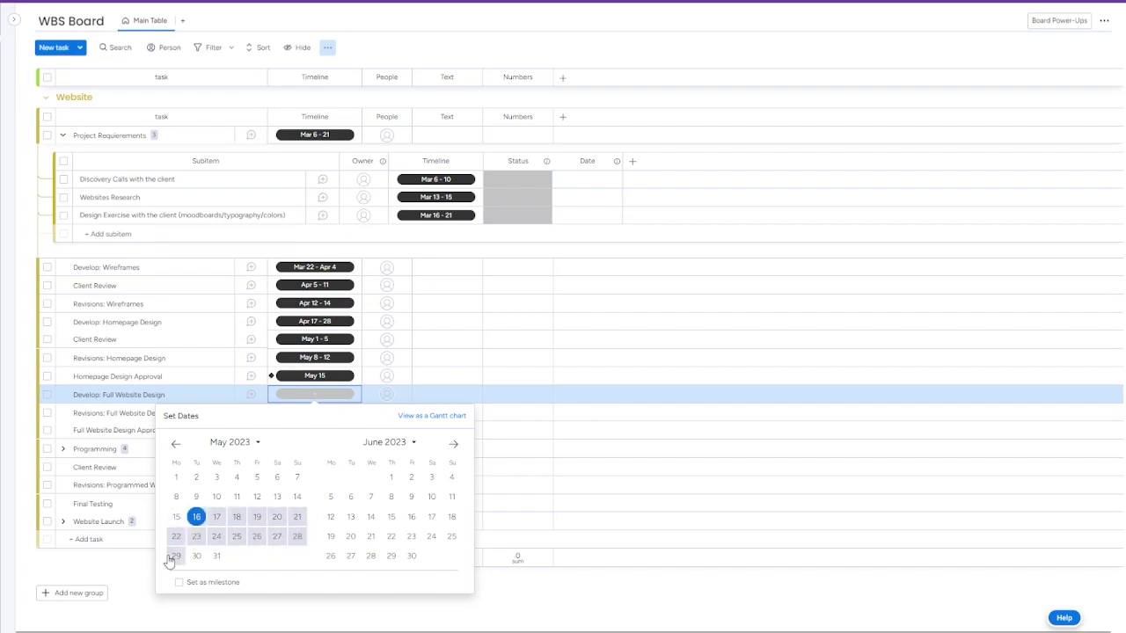
{"action": "left_click", "coordinate": [216, 556]}
- Set the timeline of the "Revisions: Full Website Design" task to Jun 1
{"action": "left_click", "coordinate": [314, 413]}
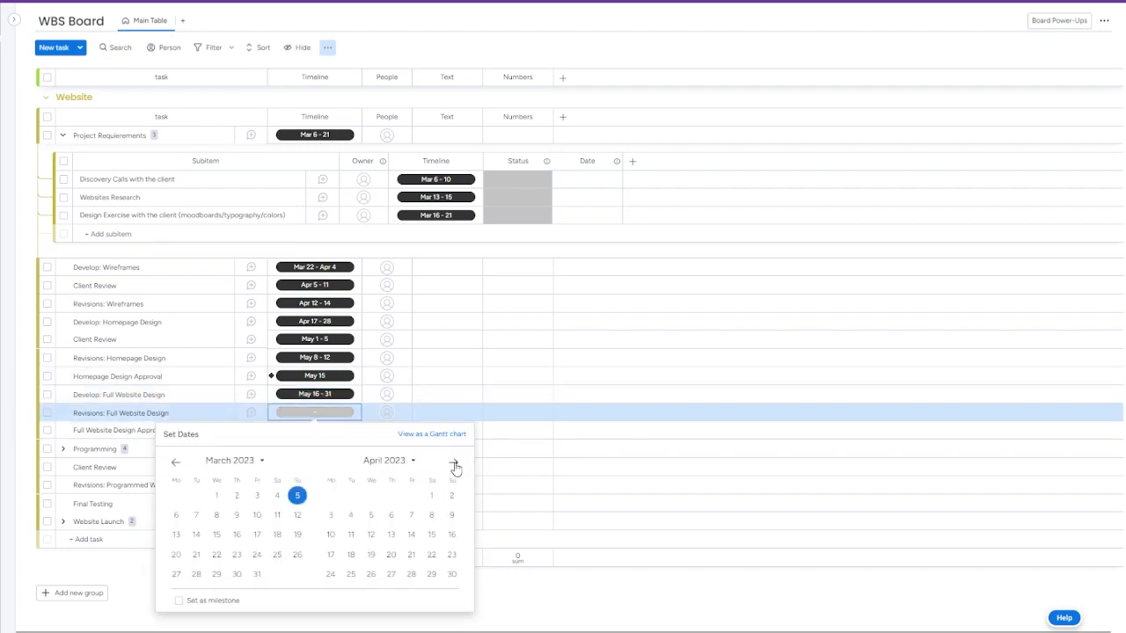
{"action": "left_click", "coordinate": [453, 462]}
{"action": "left_click", "coordinate": [453, 461]}
{"action": "left_click", "coordinate": [392, 496]}
{"action": "left_click", "coordinate": [546, 606]}
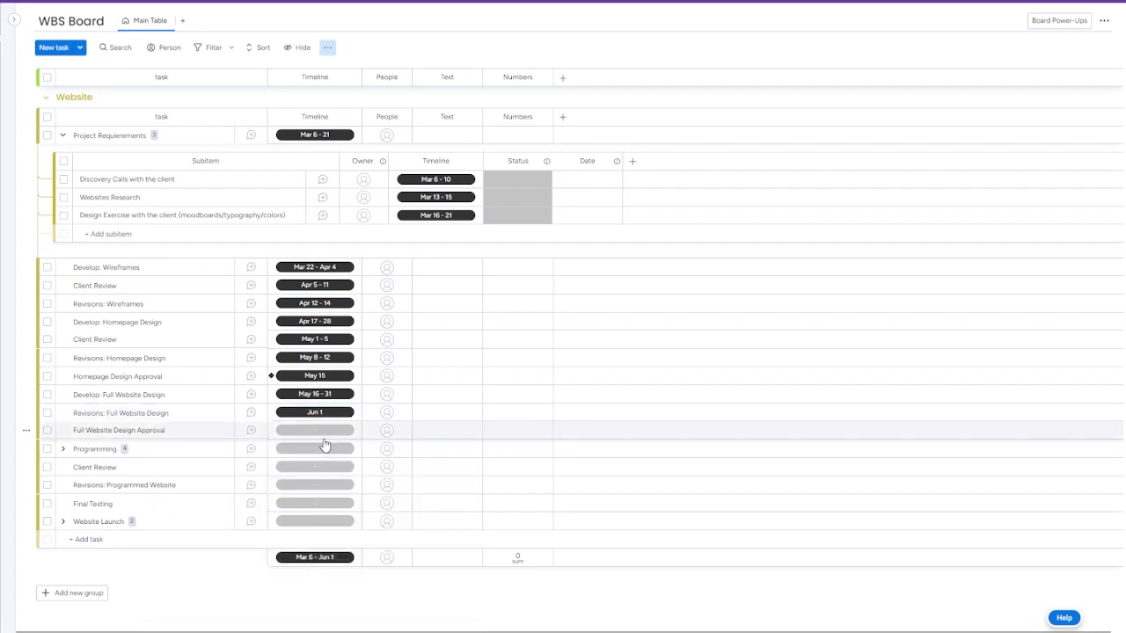
{"action": "scroll", "coordinate": [324, 442], "scroll_direction": "up", "scroll_amount": 2}
{"action": "scroll", "coordinate": [362, 502], "scroll_direction": "down", "scroll_amount": 2}
{"action": "left_click", "coordinate": [338, 435]}
{"action": "left_click", "coordinate": [325, 414]}
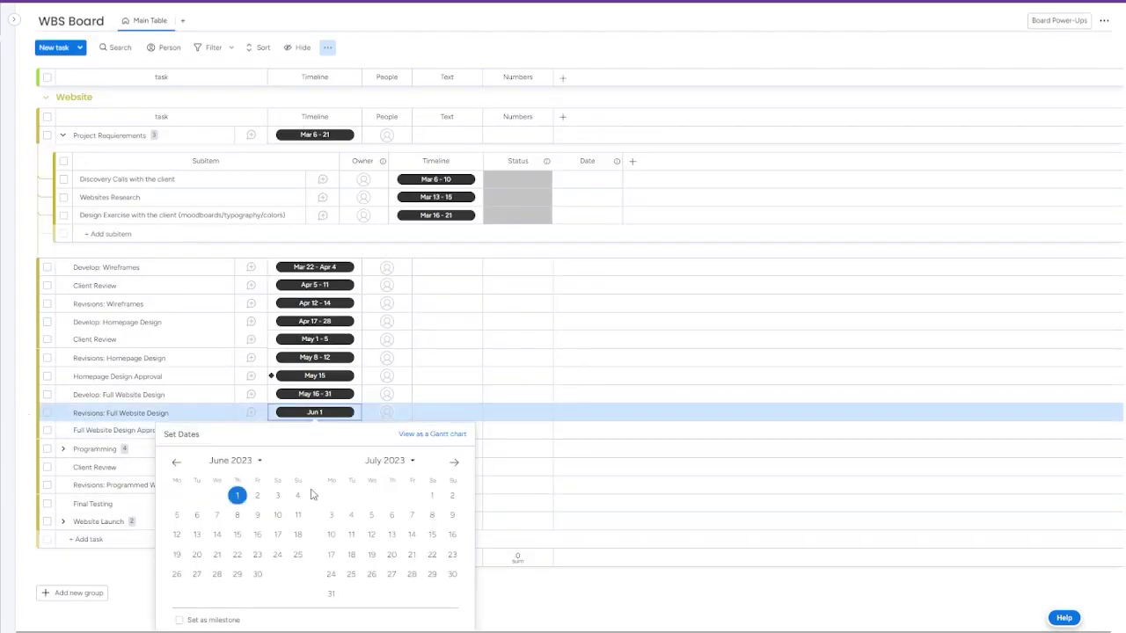
{"action": "left_click", "coordinate": [117, 588]}
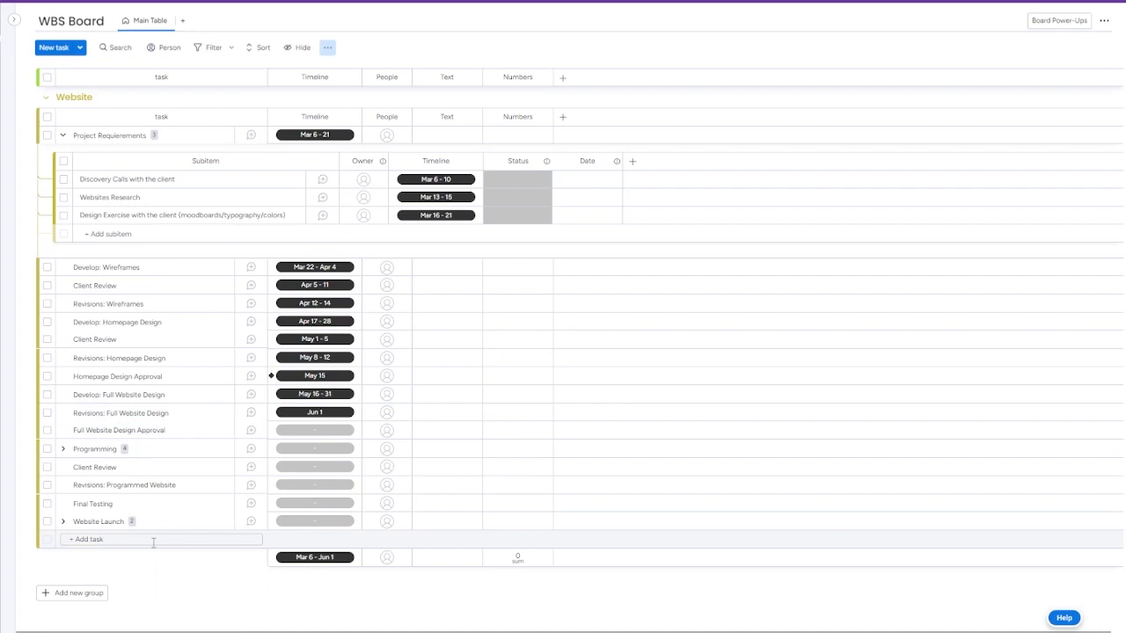
- Add a "Client Review" task to the Website group and move it between "Develop: Full Website Design" and "Revisions: Full Website Design"
{"action": "left_click", "coordinate": [154, 542]}
{"action": "type", "text": "Client Review"}
{"action": "key", "text": "Return"}
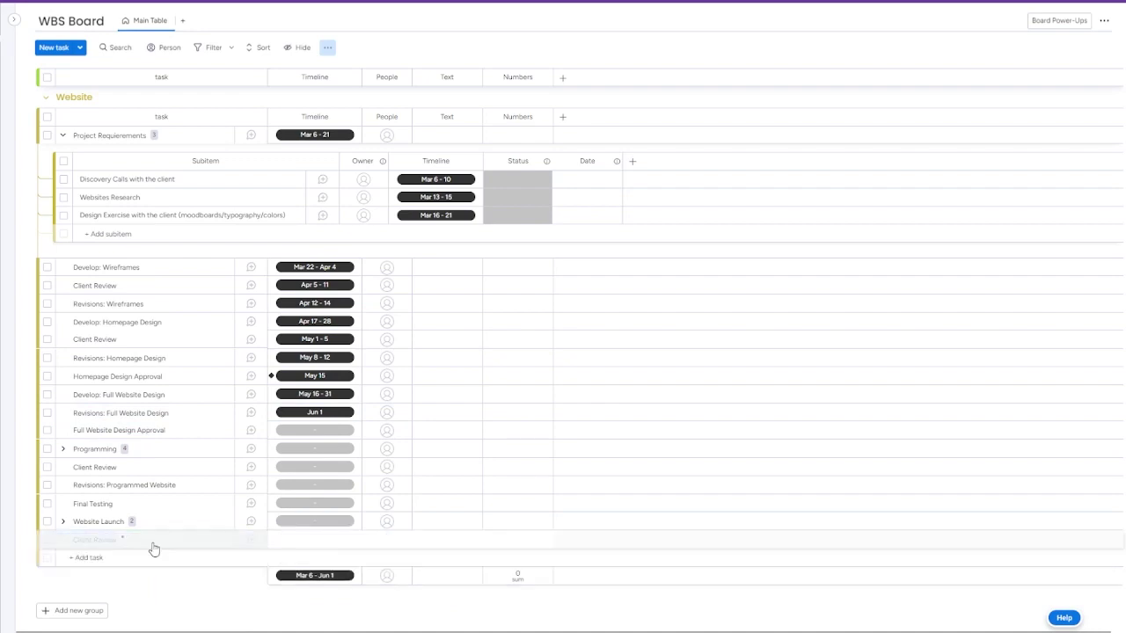
{"action": "left_click_drag", "start_coordinate": [153, 542], "coordinate": [151, 352]}
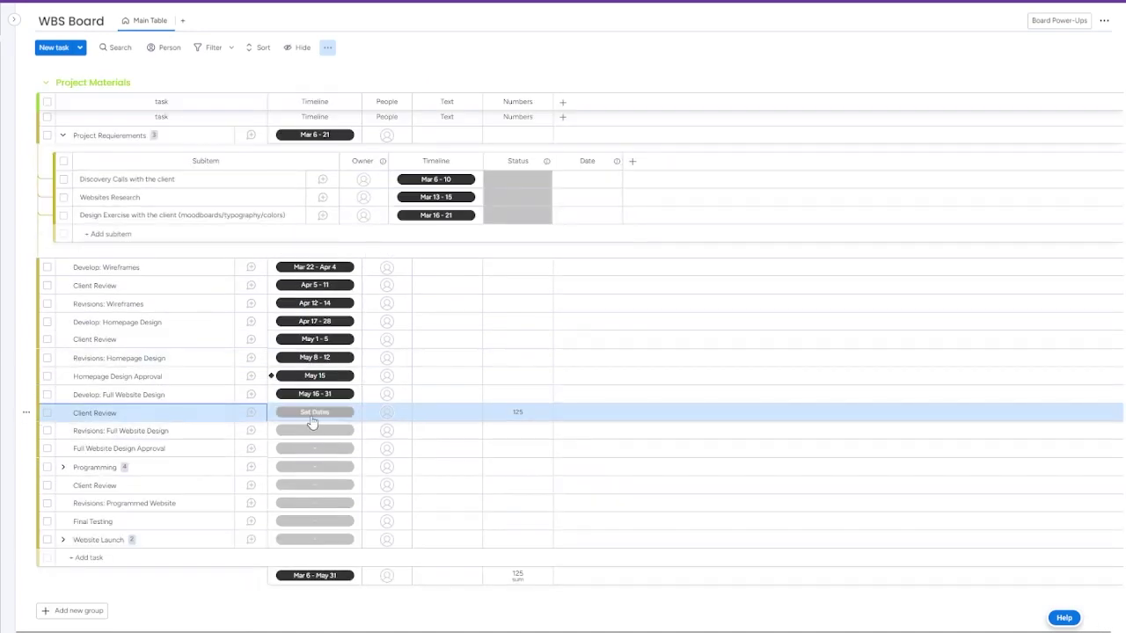
- Set the timeline of the new "Client Review" task below "Develop: Full Website Design" to Jun 1–9
{"action": "left_click", "coordinate": [309, 419]}
{"action": "left_click", "coordinate": [453, 462]}
{"action": "left_click", "coordinate": [453, 462]}
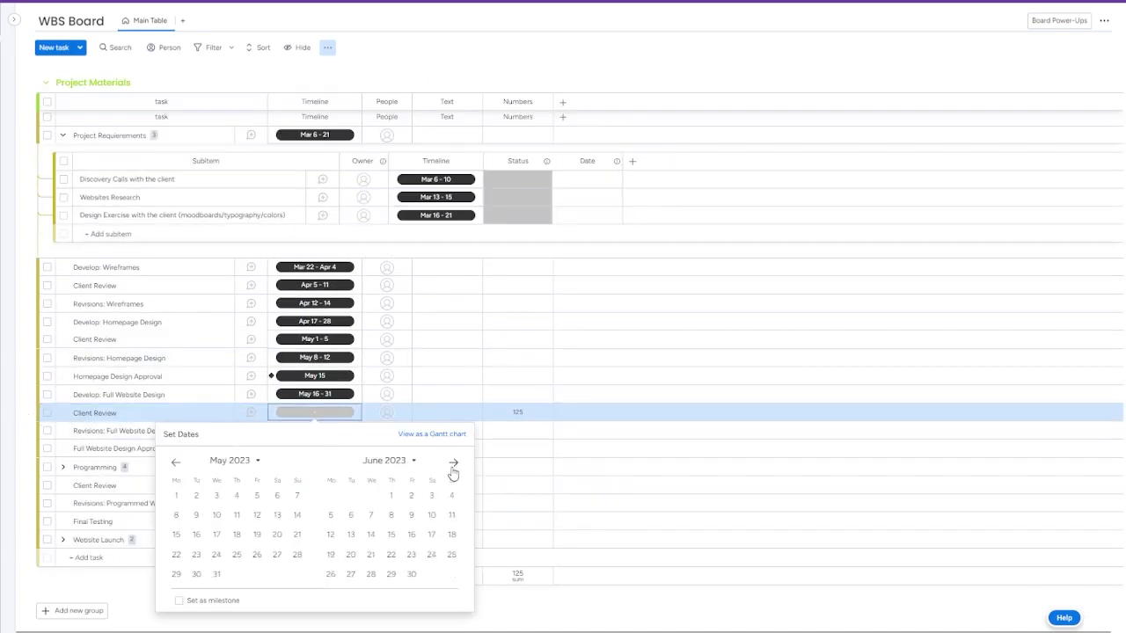
{"action": "left_click", "coordinate": [411, 516]}
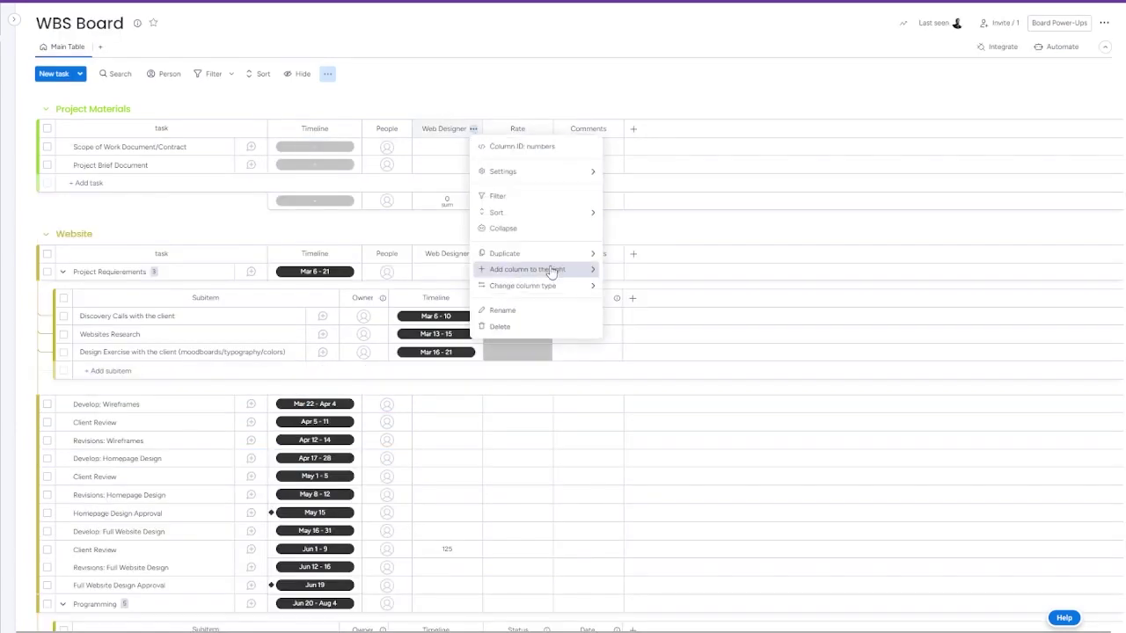
- Duplicate the Web Designer column without its values and rename the copy "Developer"
{"action": "mouse_move", "coordinate": [528, 254]}
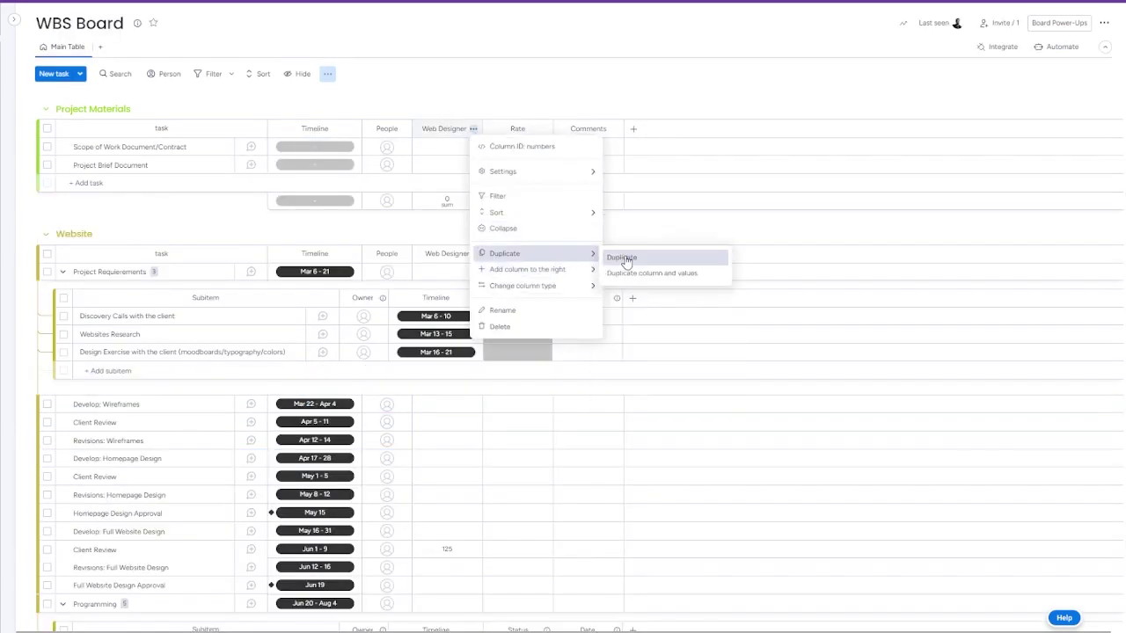
{"action": "left_click", "coordinate": [658, 255]}
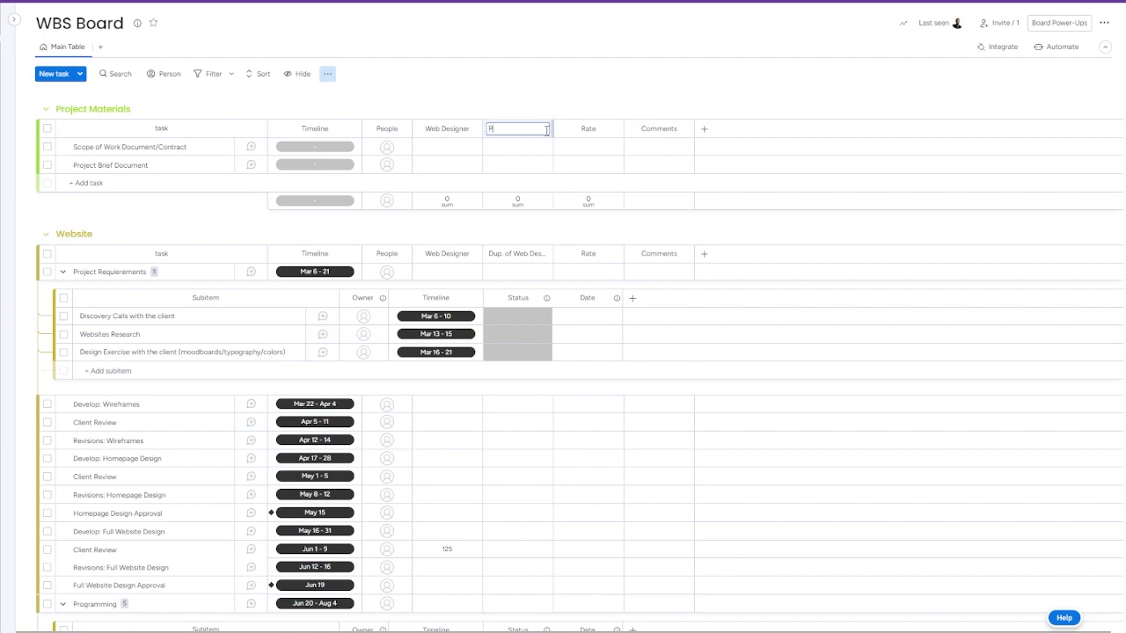
{"action": "left_click", "coordinate": [546, 130]}
{"action": "type", "text": "Developer"}
{"action": "key", "text": "Return"}
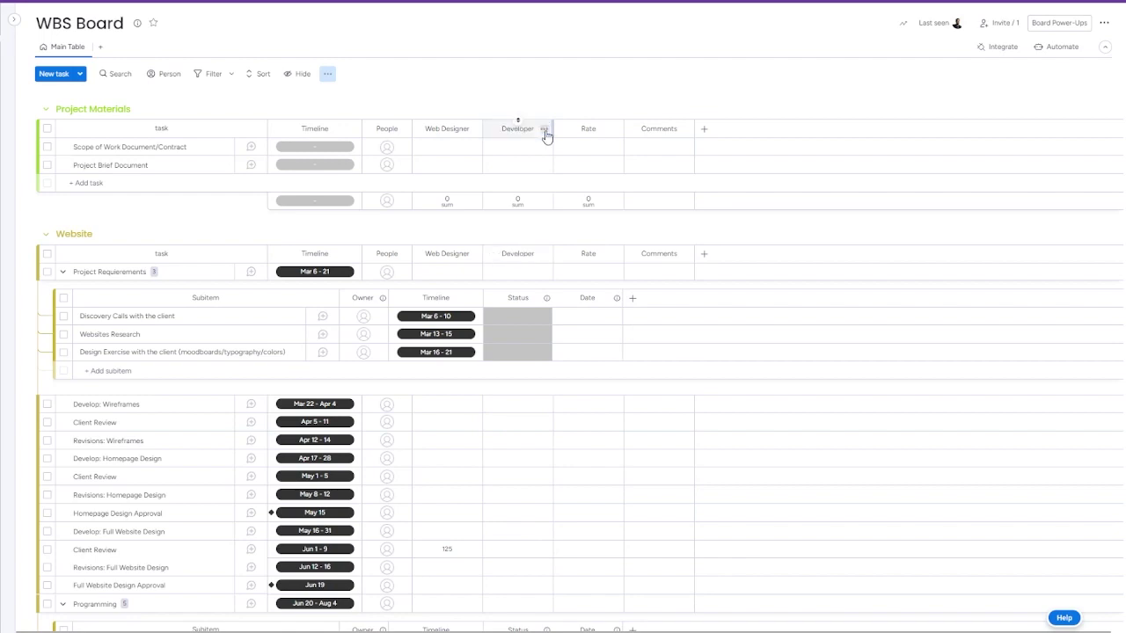
- Rename the Rate column "WD Rate", duplicate it without values and name the copy "DEV Rate"
{"action": "type", "text": "WD Rate"}
{"action": "key", "text": "Return"}
{"action": "left_click", "coordinate": [615, 128]}
{"action": "mouse_move", "coordinate": [678, 258]}
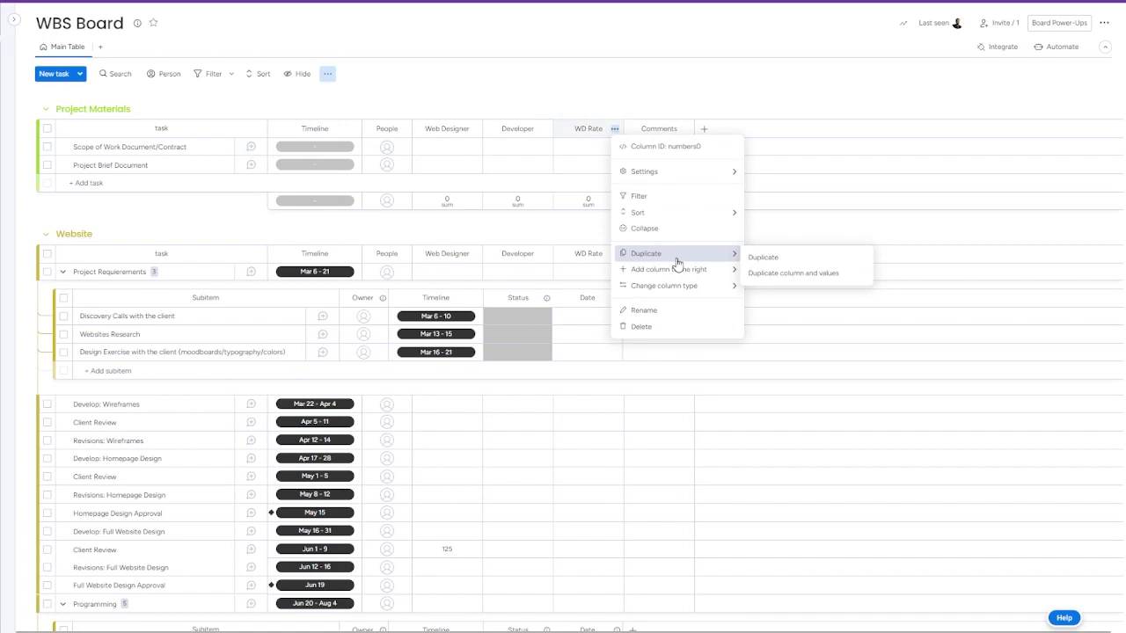
{"action": "left_click", "coordinate": [768, 257]}
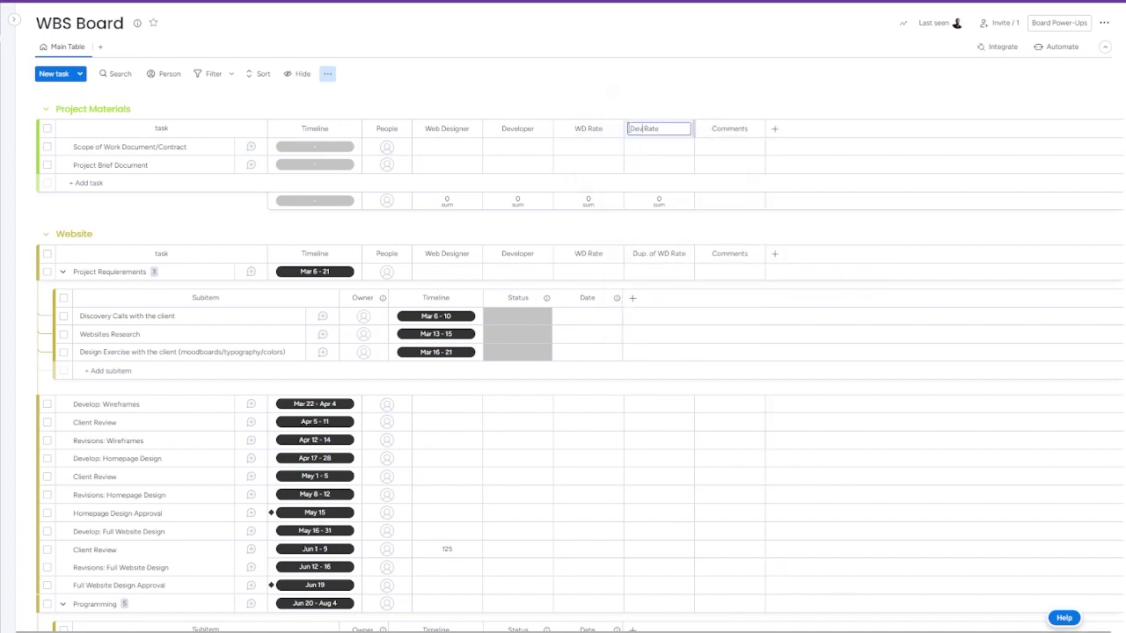
{"action": "key", "text": "Return"}
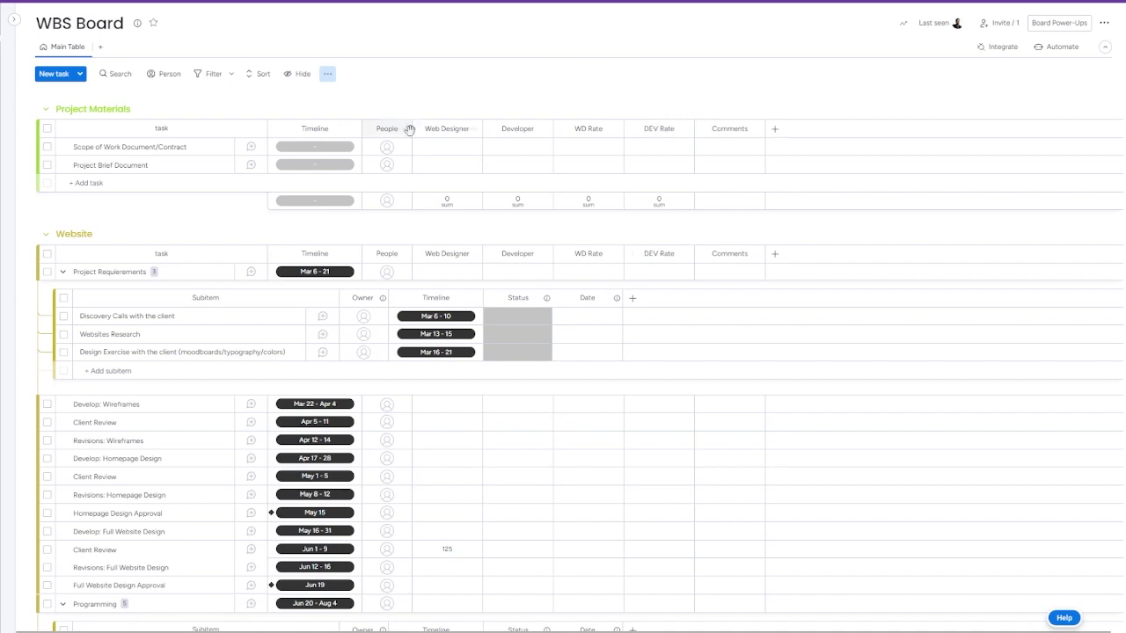
- Duplicate the Web Designer column without values, rename the copy "Project Manager" and place it before Web Designer
{"action": "left_click", "coordinate": [472, 129]}
{"action": "mouse_move", "coordinate": [502, 254]}
{"action": "left_click", "coordinate": [632, 255]}
{"action": "left_click", "coordinate": [525, 129]}
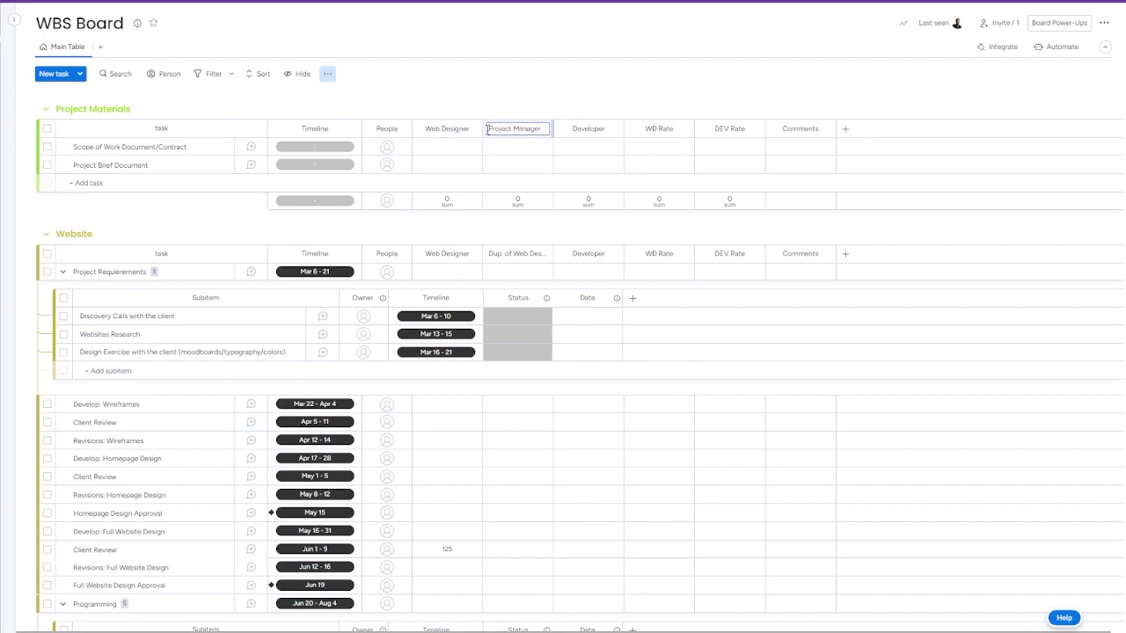
{"action": "type", "text": "Project Manager"}
{"action": "key", "text": "Return"}
{"action": "left_click_drag", "start_coordinate": [541, 126], "coordinate": [444, 130]}
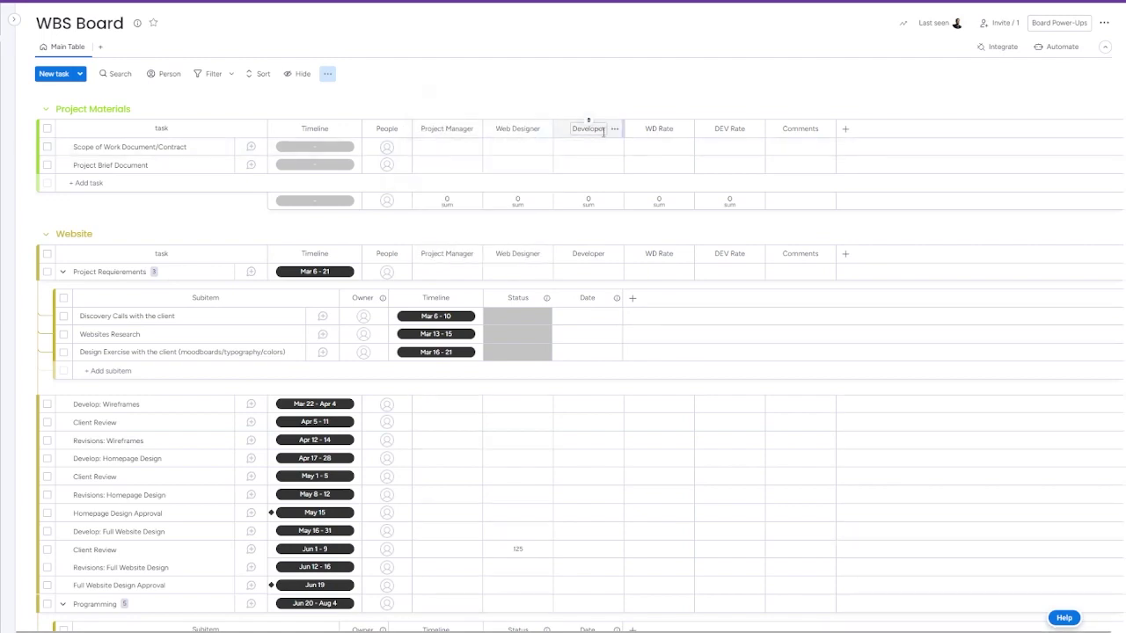
- Duplicate the WD Rate column without values, move the copy ahead of WD Rate and rename it "PM Rate"
{"action": "left_click", "coordinate": [685, 129]}
{"action": "mouse_move", "coordinate": [716, 252]}
{"action": "left_click", "coordinate": [827, 254]}
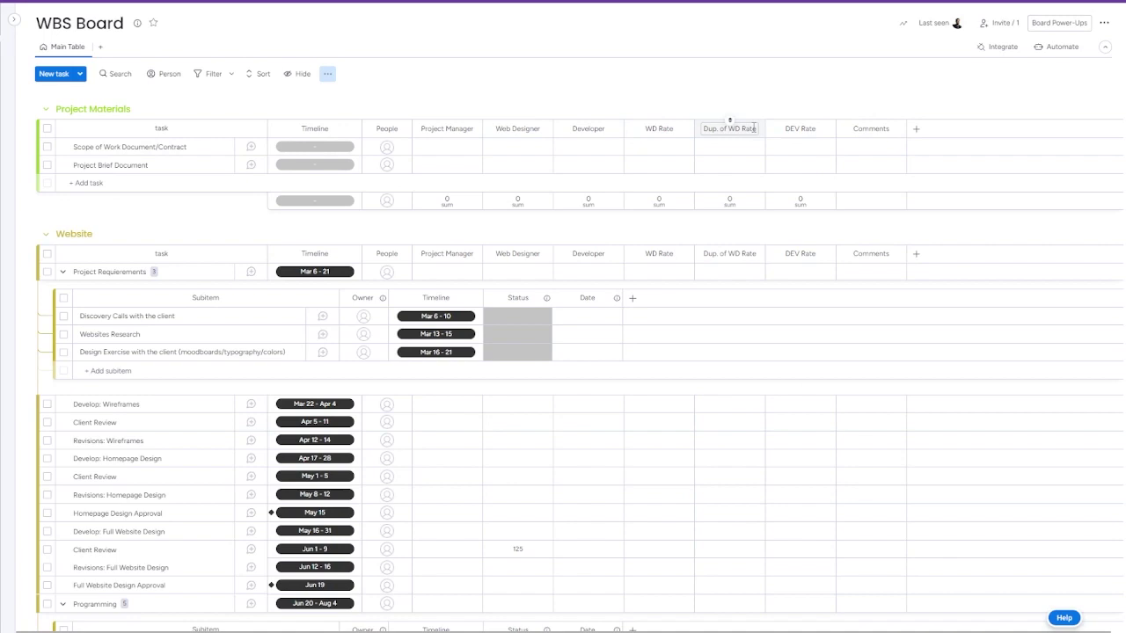
{"action": "left_click_drag", "start_coordinate": [753, 128], "coordinate": [685, 130]}
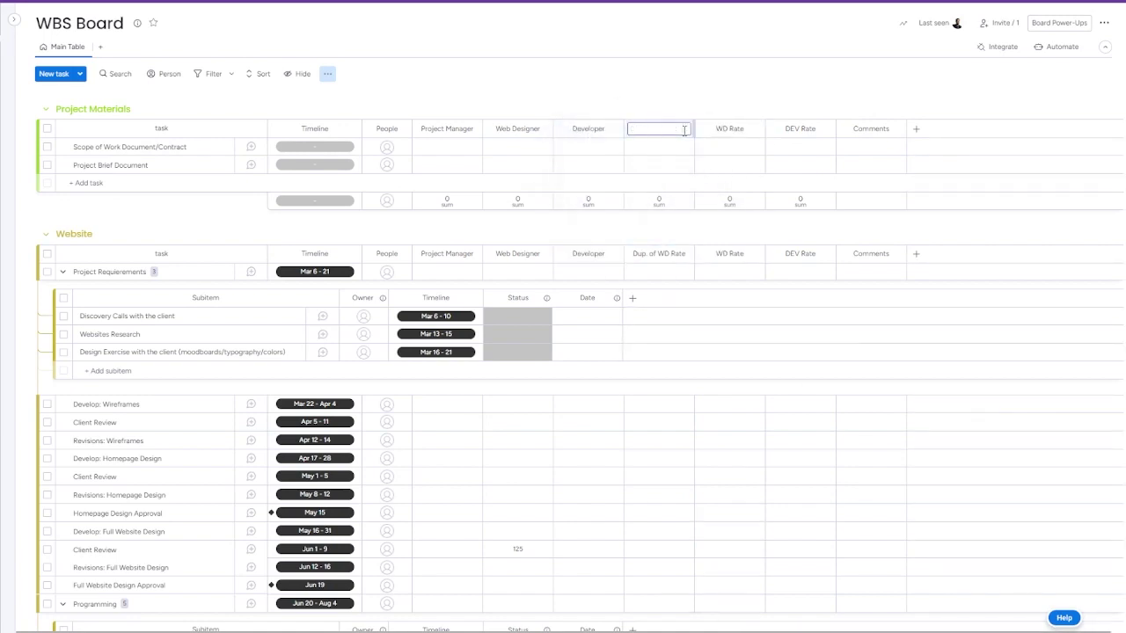
{"action": "left_click", "coordinate": [685, 130]}
{"action": "type", "text": "PM Rate"}
{"action": "key", "text": "Return"}
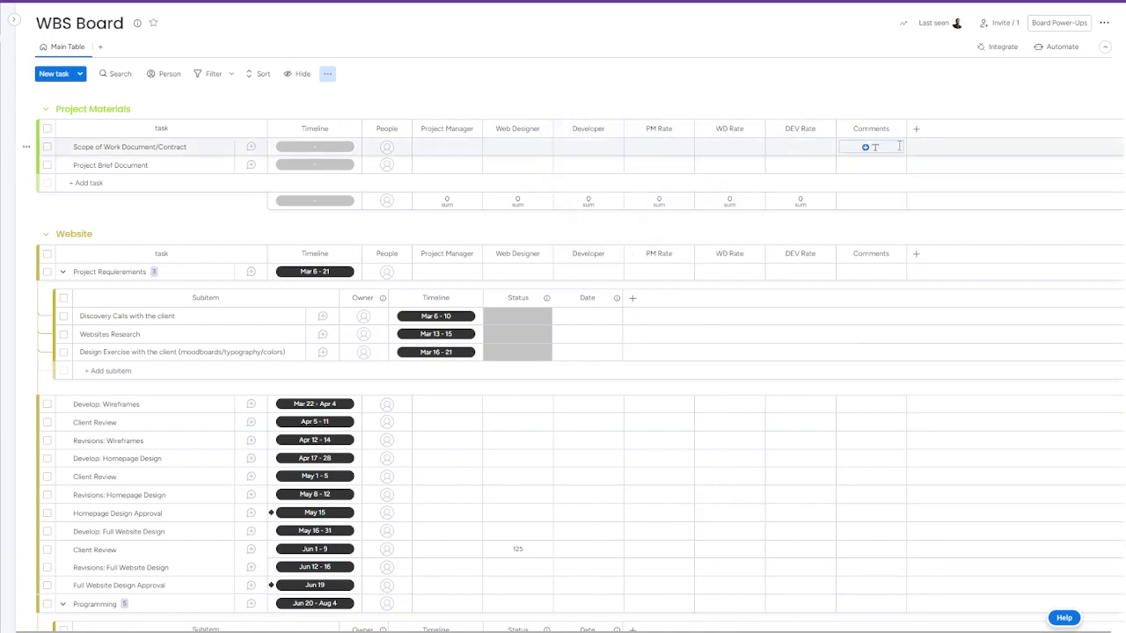
- Add a formula column, rename it "Price" and place it before the Comments column
{"action": "left_click", "coordinate": [915, 129]}
{"action": "left_click", "coordinate": [873, 241]}
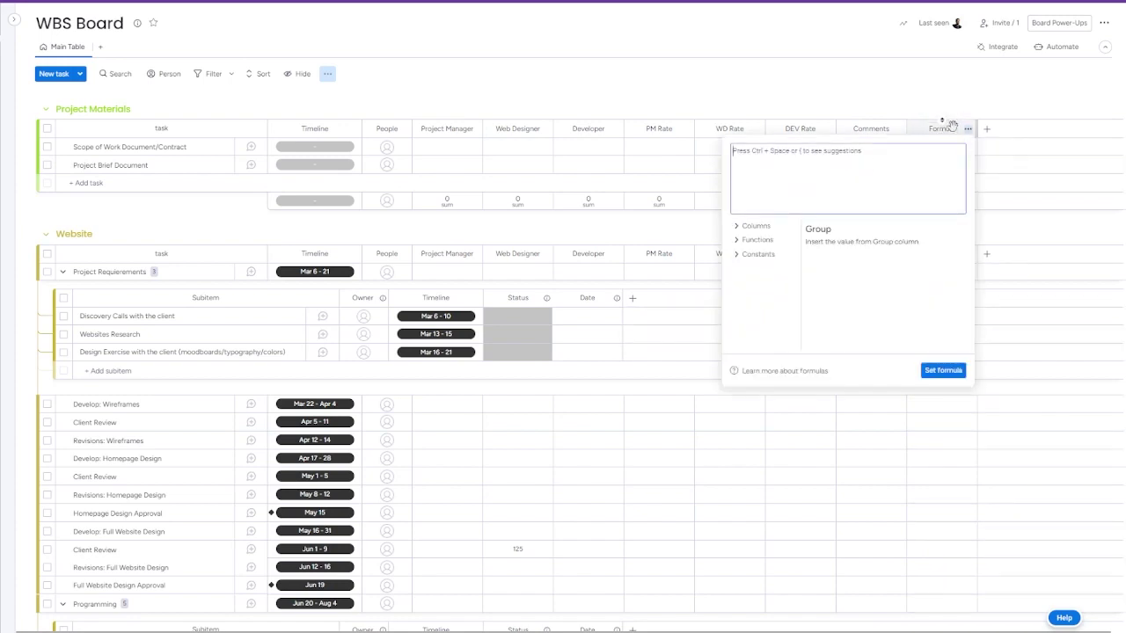
{"action": "left_click", "coordinate": [957, 128]}
{"action": "key", "text": "BackSpace"}
{"action": "type", "text": "Price"}
{"action": "key", "text": "Return"}
{"action": "left_click_drag", "start_coordinate": [943, 129], "coordinate": [862, 131]}
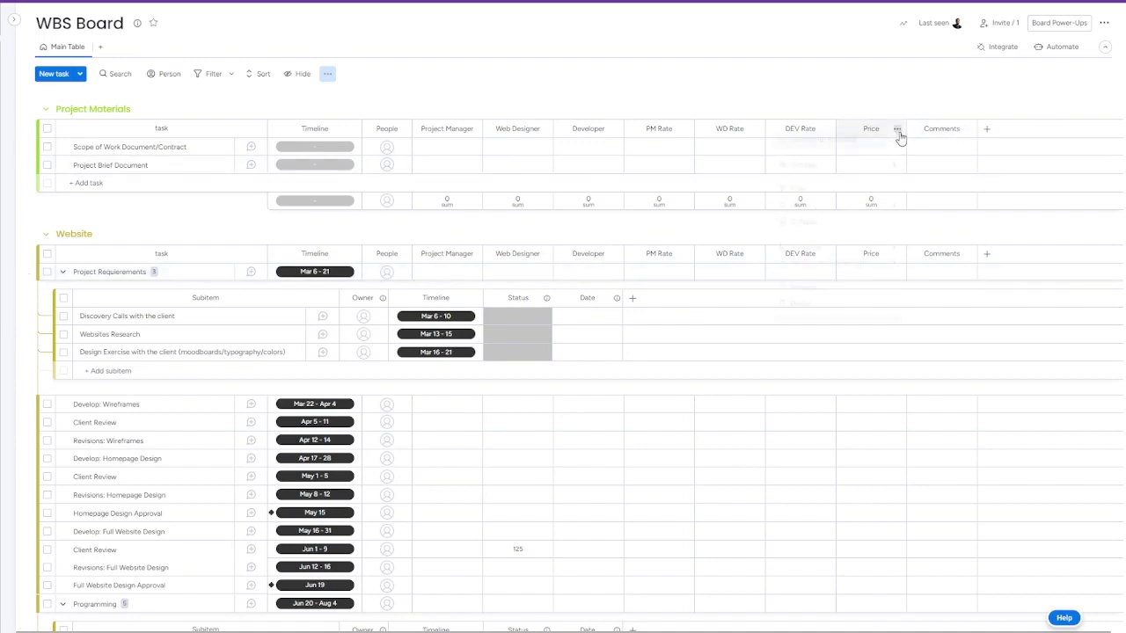
- Insert the Project Manager, Web Designer and Developer columns into the Price column's formula
{"action": "left_click", "coordinate": [897, 129]}
{"action": "mouse_move", "coordinate": [803, 171]}
{"action": "left_click", "coordinate": [753, 176]}
{"action": "left_click", "coordinate": [669, 227]}
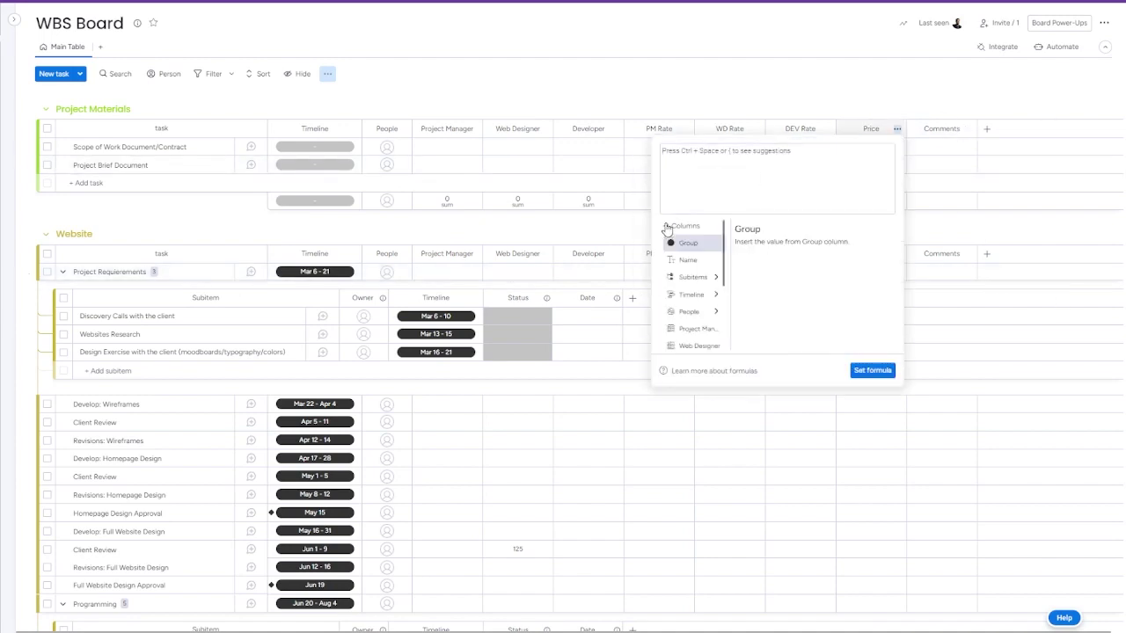
{"action": "left_click", "coordinate": [699, 279]}
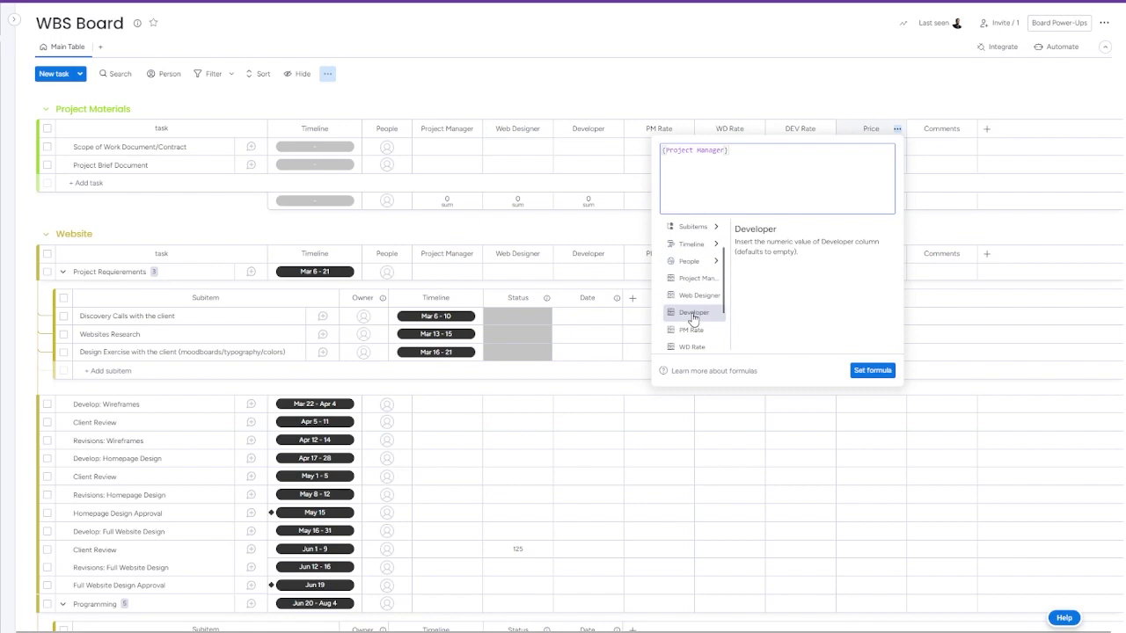
{"action": "left_click", "coordinate": [695, 295]}
{"action": "left_click", "coordinate": [694, 312]}
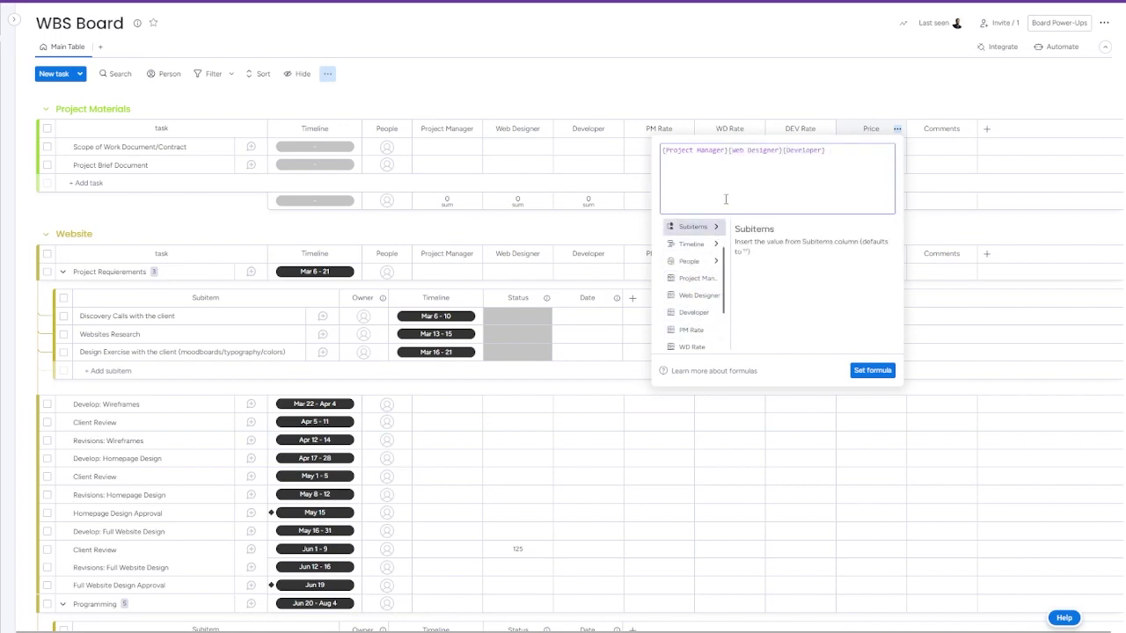
- Complete and apply the Price formula ({Project Manager}*{PM Rate})+({Web Designer}*{WD Rate})+({Developer}*{DEV Rate})
{"action": "left_click", "coordinate": [728, 150]}
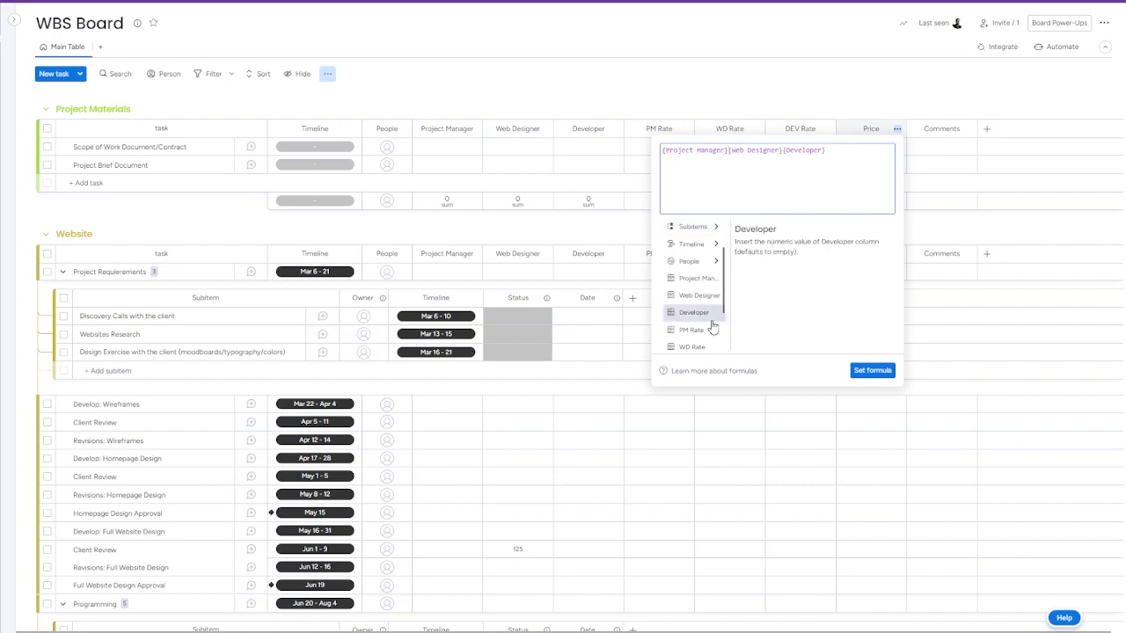
{"action": "left_click", "coordinate": [710, 329]}
{"action": "left_click", "coordinate": [817, 150]}
{"action": "scroll", "coordinate": [715, 324], "scroll_direction": "down", "scroll_amount": 1}
{"action": "left_click", "coordinate": [692, 296]}
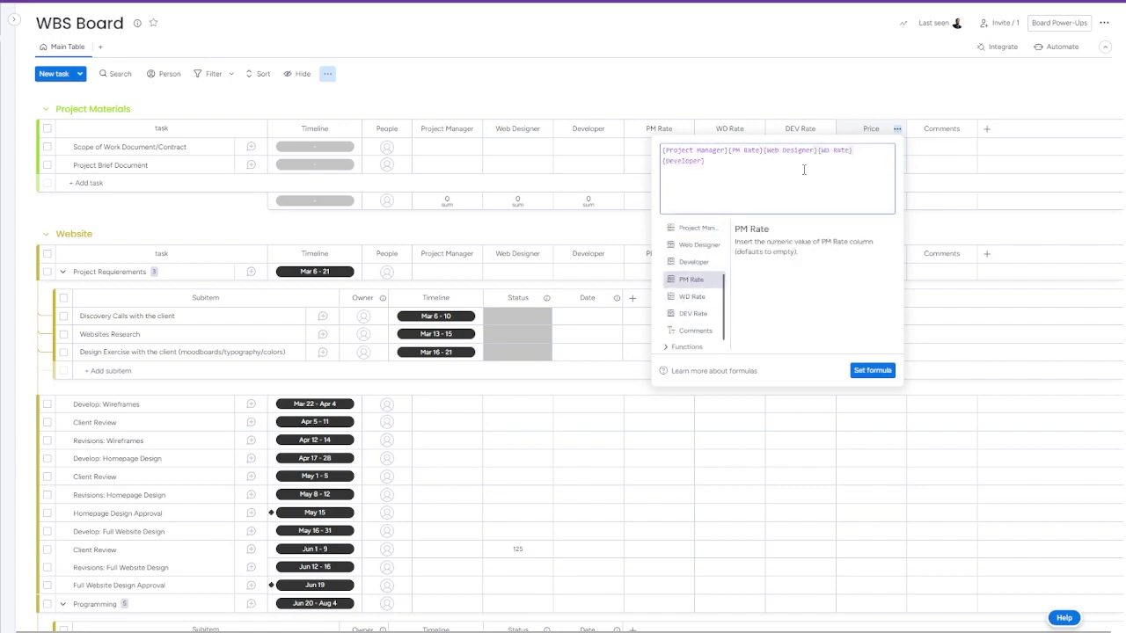
{"action": "left_click", "coordinate": [693, 313]}
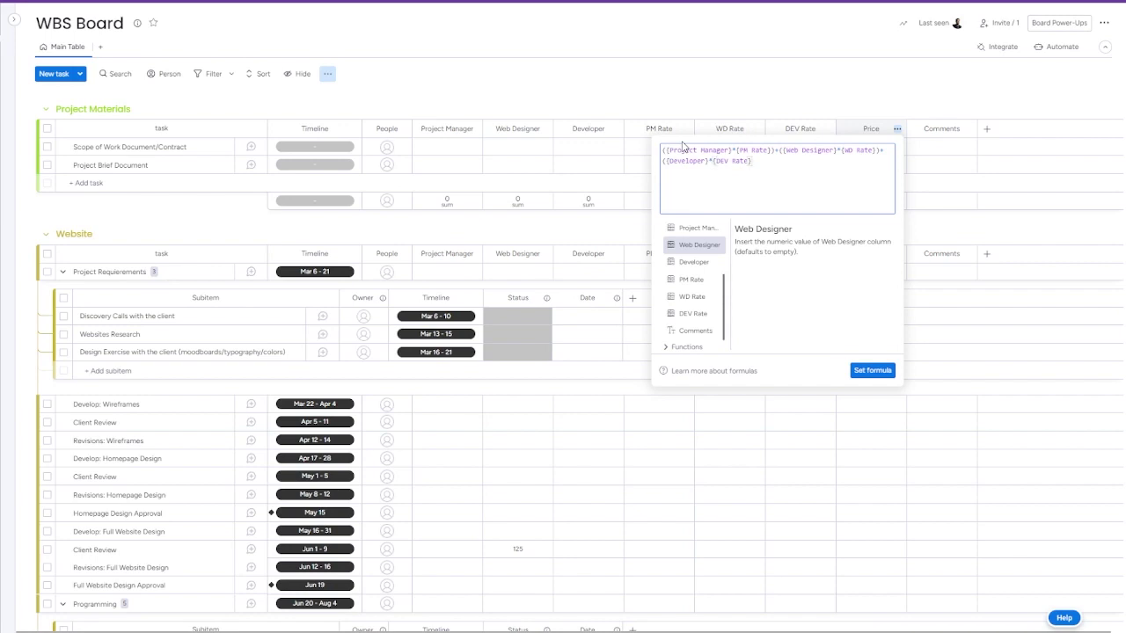
{"action": "left_click", "coordinate": [868, 369]}
{"action": "left_click", "coordinate": [897, 128]}
{"action": "mouse_move", "coordinate": [804, 171]}
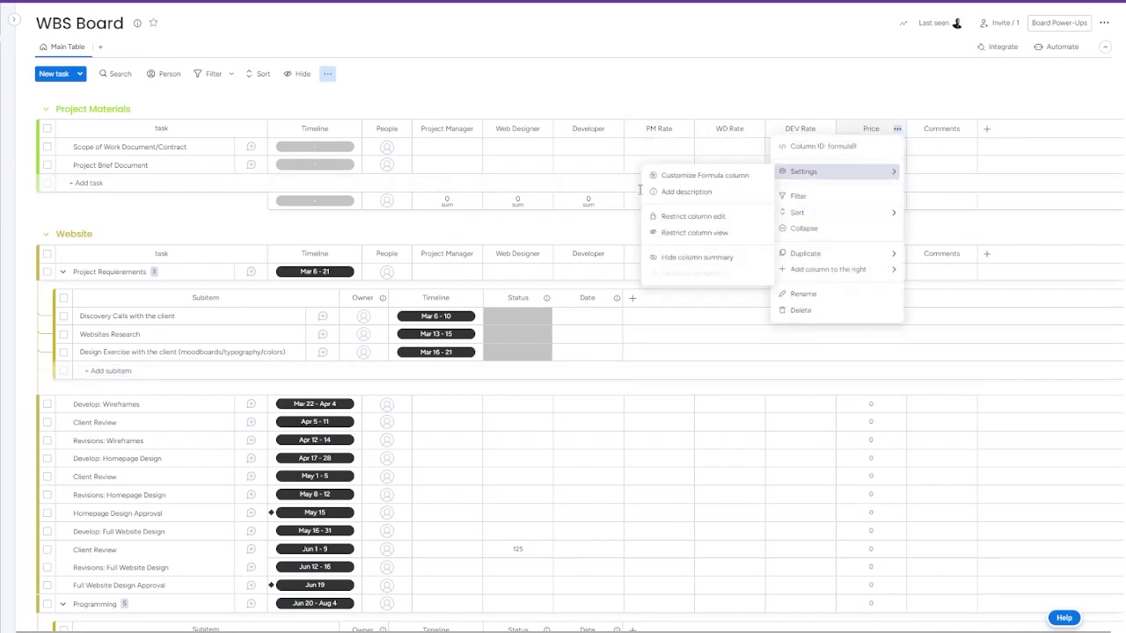
{"action": "left_click", "coordinate": [678, 179]}
{"action": "left_click", "coordinate": [1015, 221]}
{"action": "left_click", "coordinate": [898, 128]}
{"action": "mouse_move", "coordinate": [856, 173]}
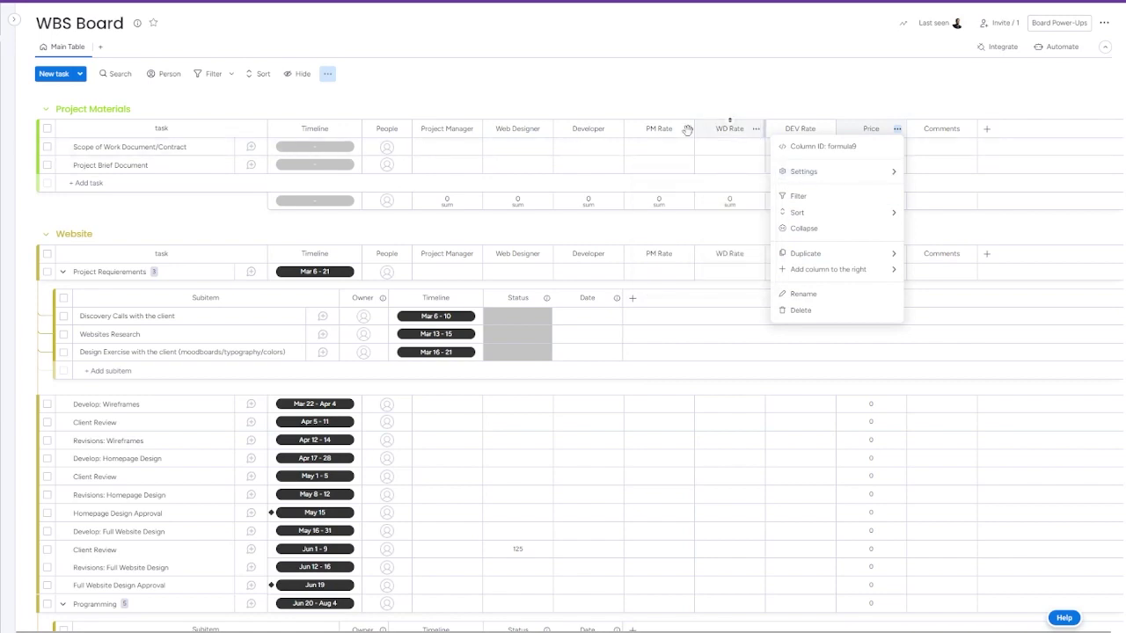
- Set the rate columns' unit to $ and the role columns' to hrs, and enter 5 Project Manager hours for Scope of Work Document/Contract
{"action": "left_click", "coordinate": [756, 129]}
{"action": "mouse_move", "coordinate": [823, 172]}
{"action": "left_click", "coordinate": [935, 176]}
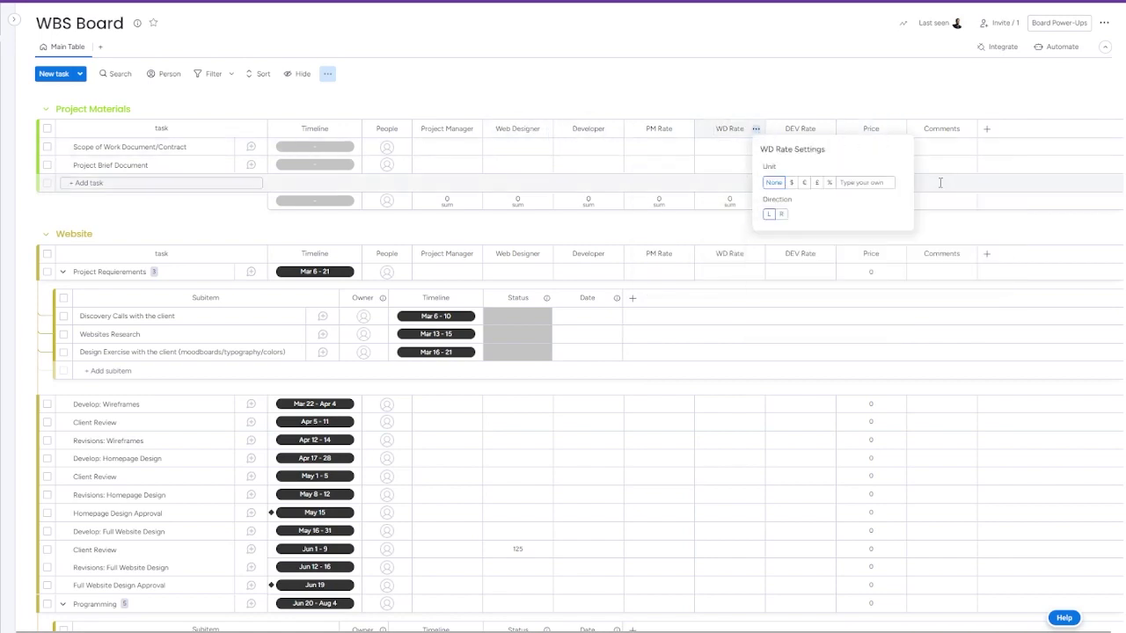
{"action": "left_click", "coordinate": [685, 128]}
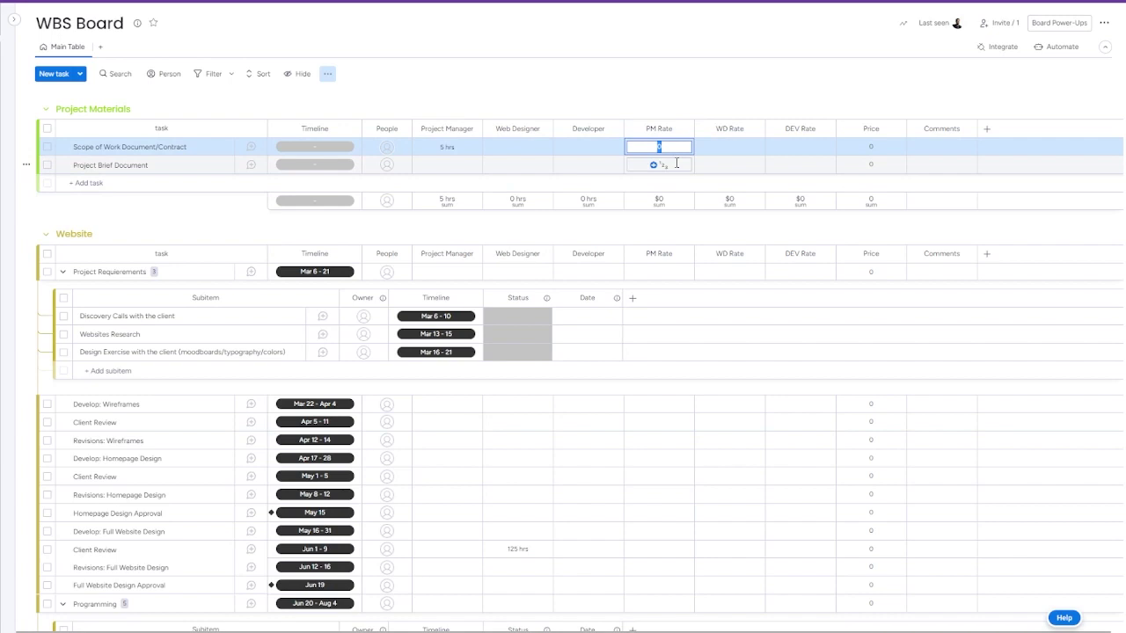
- Set PM Rate to $20, WD Rate to $50 and DEV Rate to $80 for all tasks in both groups at once
{"action": "left_click", "coordinate": [46, 129]}
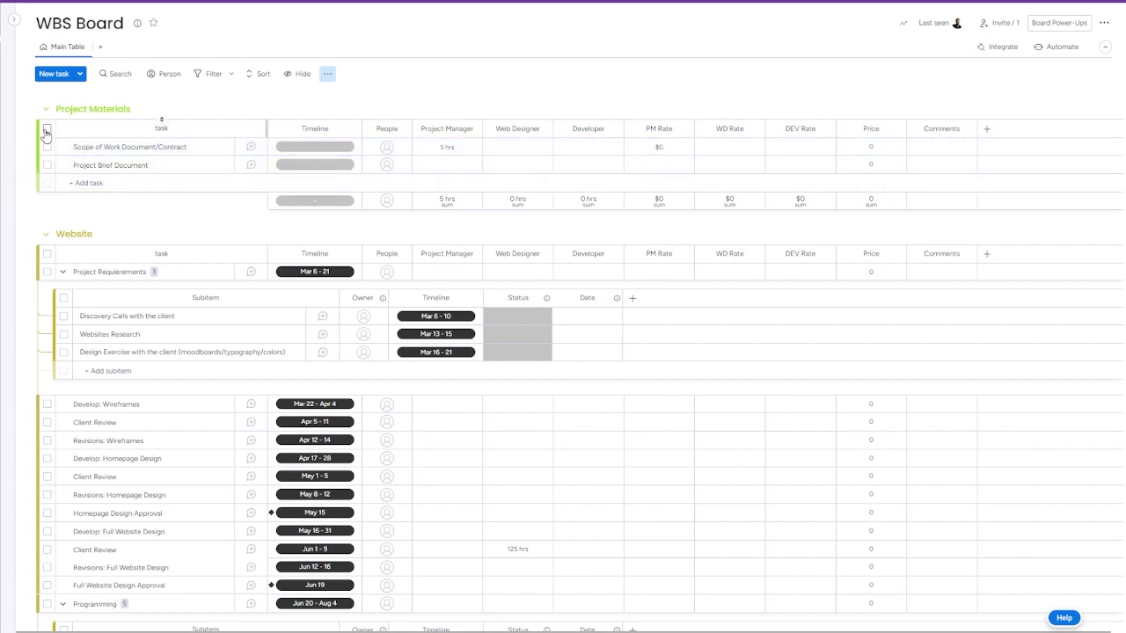
{"action": "left_click", "coordinate": [47, 253]}
{"action": "left_click", "coordinate": [685, 146]}
{"action": "key", "text": "Return"}
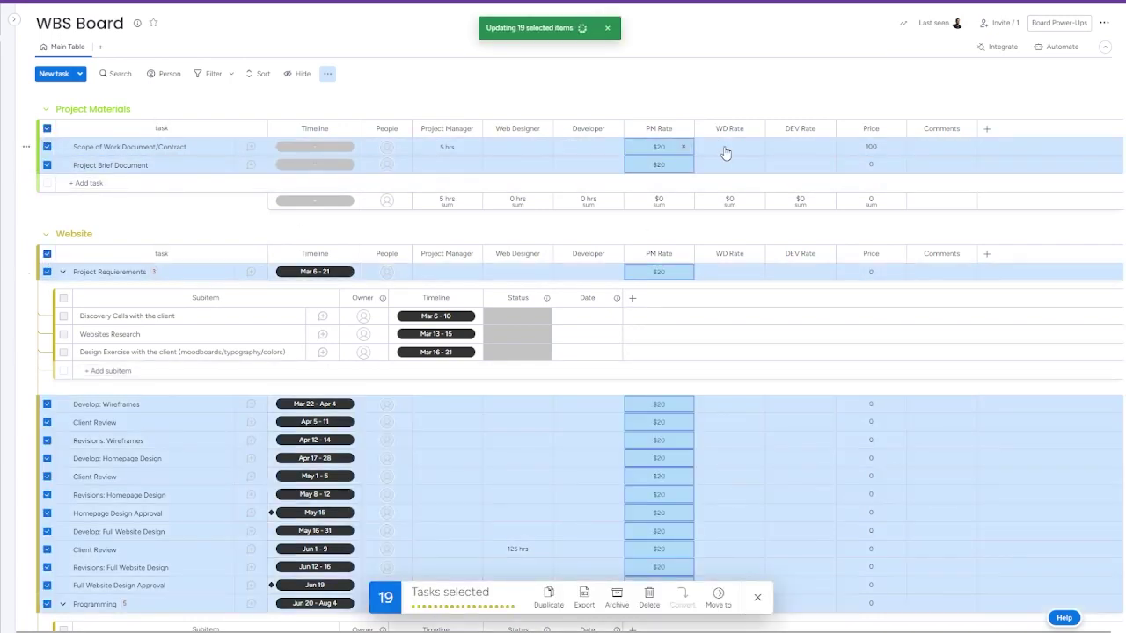
{"action": "left_click", "coordinate": [727, 148]}
{"action": "type", "text": "50"}
{"action": "key", "text": "Return"}
{"action": "type", "text": "80"}
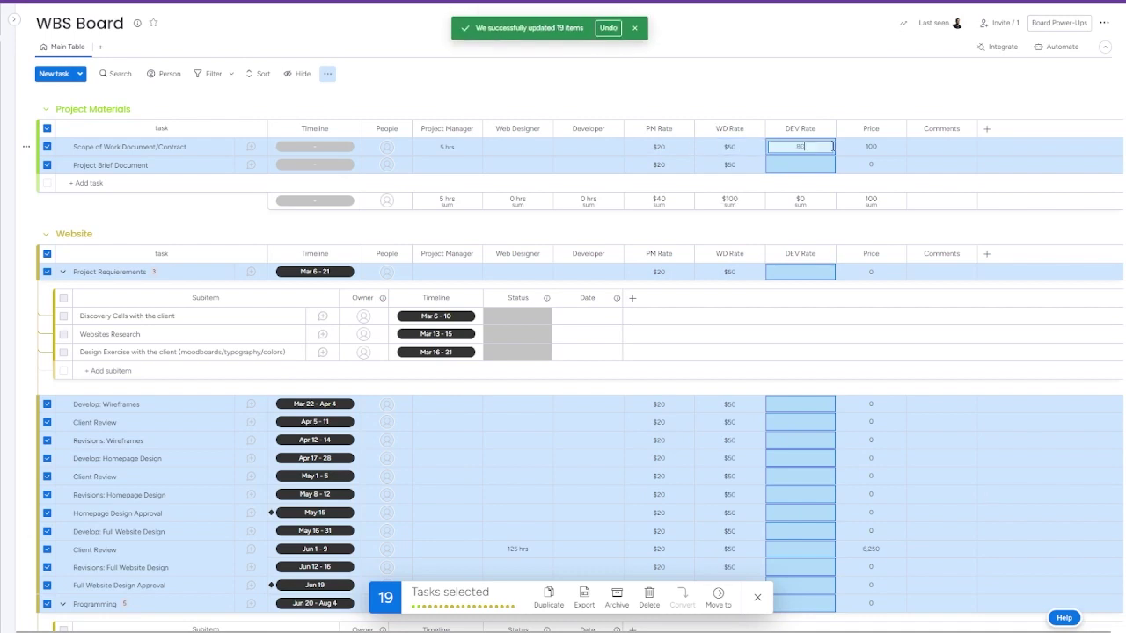
{"action": "left_click", "coordinate": [713, 89]}
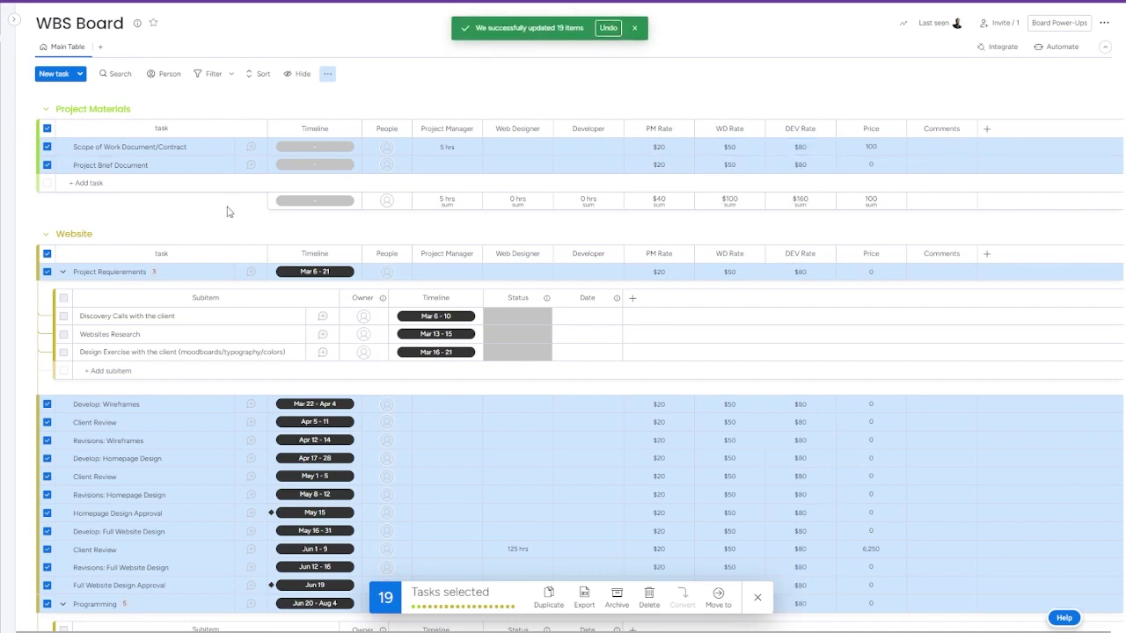
{"action": "left_click", "coordinate": [48, 130]}
{"action": "left_click", "coordinate": [47, 253]}
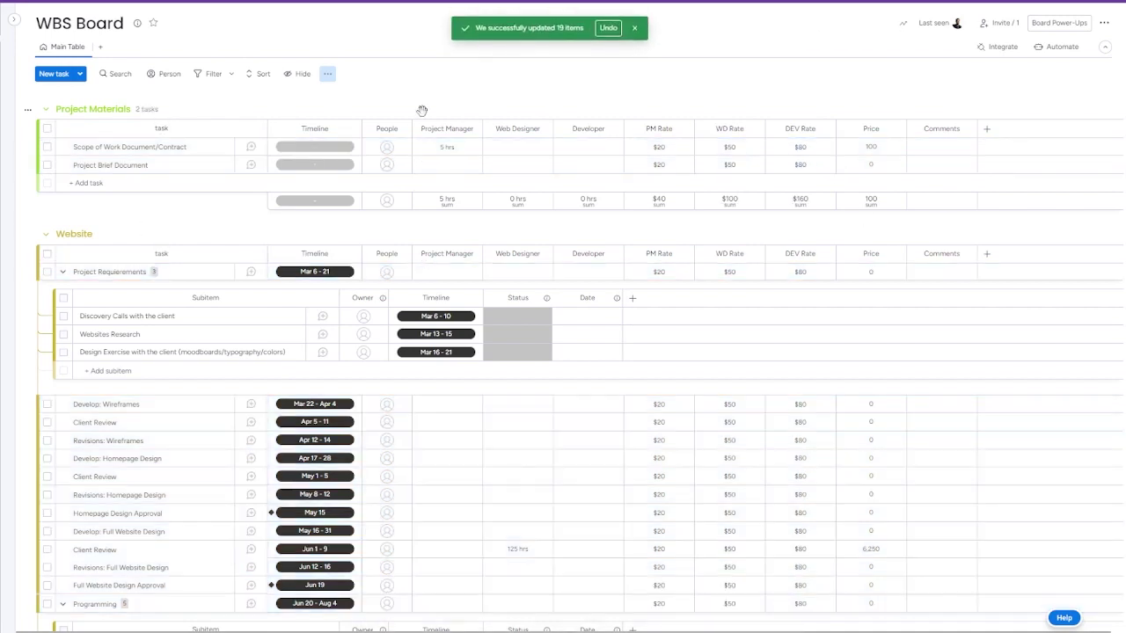
- Enter 0 Web Designer hours for Scope of Work Document/Contract and 3 Project Manager hours for Project Brief Document
{"action": "left_click", "coordinate": [536, 147]}
{"action": "type", "text": "0"}
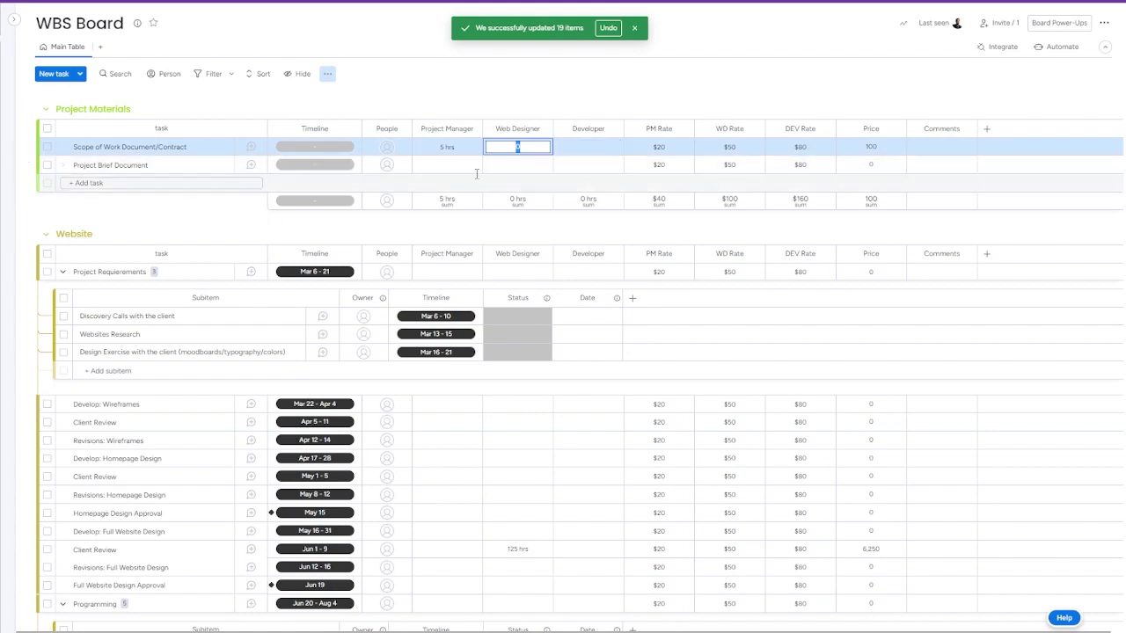
{"action": "left_click", "coordinate": [455, 166]}
{"action": "left_click", "coordinate": [414, 229]}
{"action": "scroll", "coordinate": [256, 287], "scroll_direction": "down", "scroll_amount": 2}
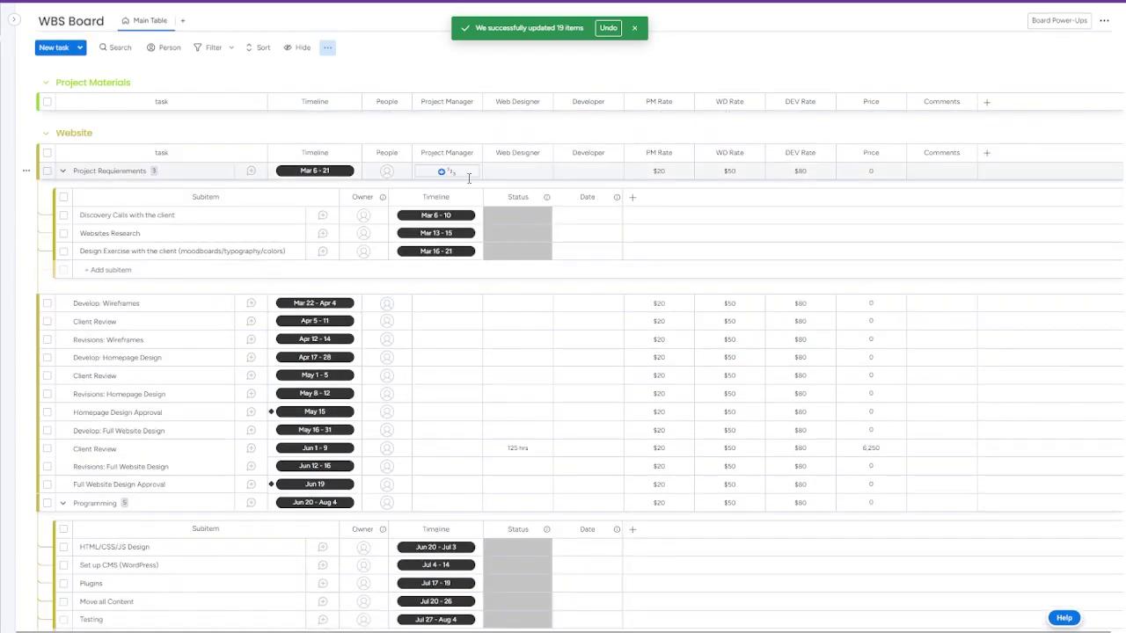
{"action": "scroll", "coordinate": [475, 278], "scroll_direction": "up", "scroll_amount": 1}
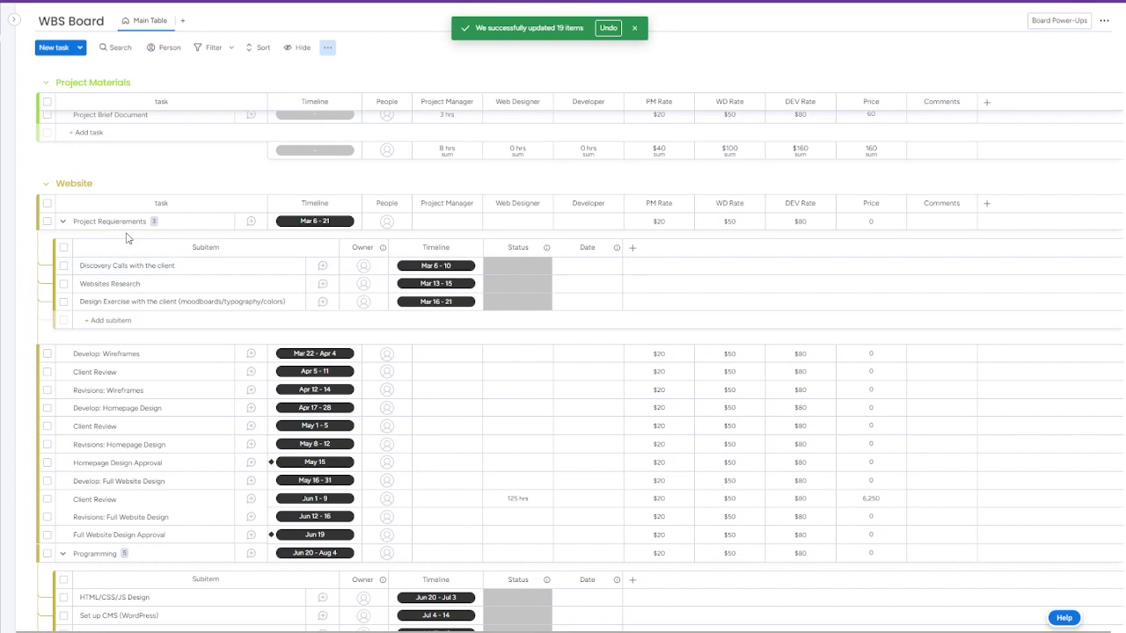
{"action": "left_click", "coordinate": [468, 224]}
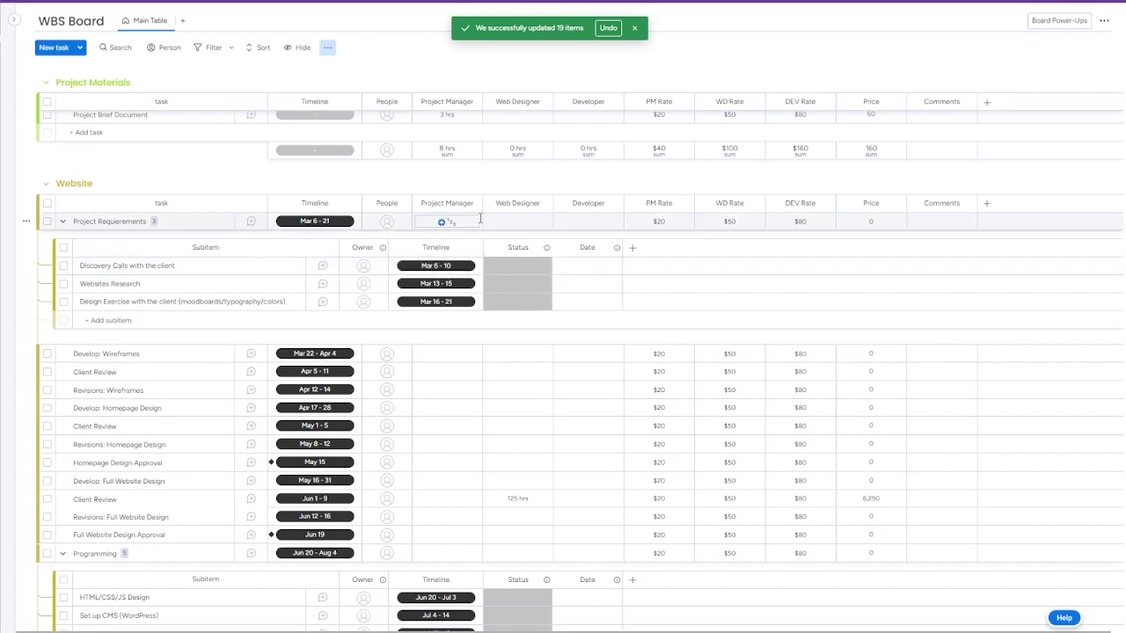
{"action": "key", "text": "Escape"}
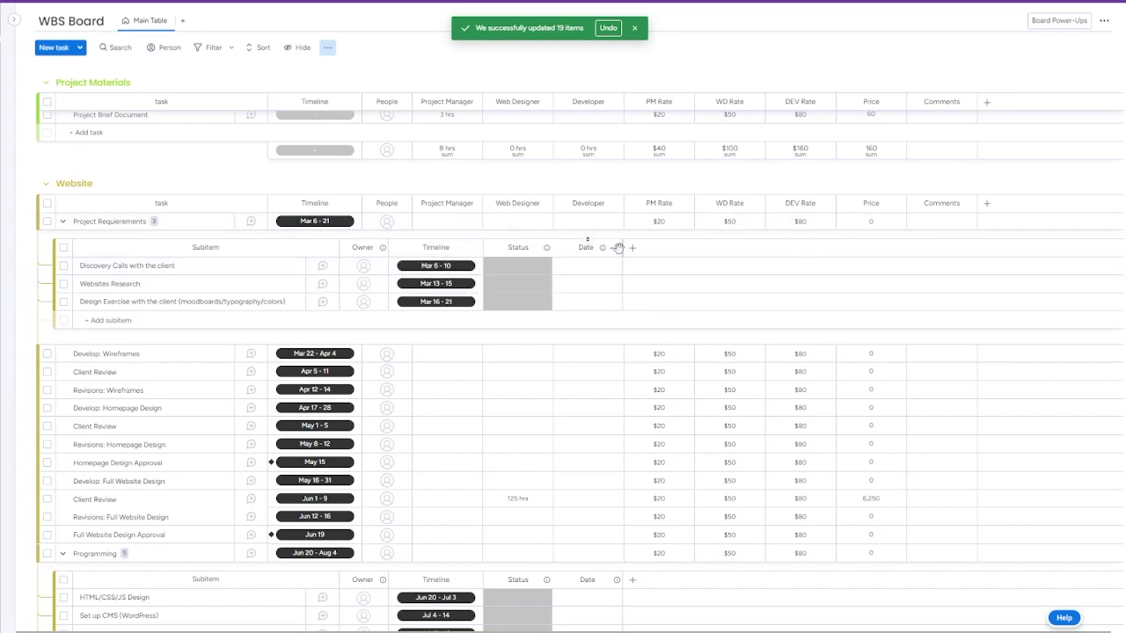
- Delete the Date and Status columns from the subitems
{"action": "left_click", "coordinate": [614, 248]}
{"action": "left_click", "coordinate": [640, 445]}
{"action": "left_click", "coordinate": [542, 248]}
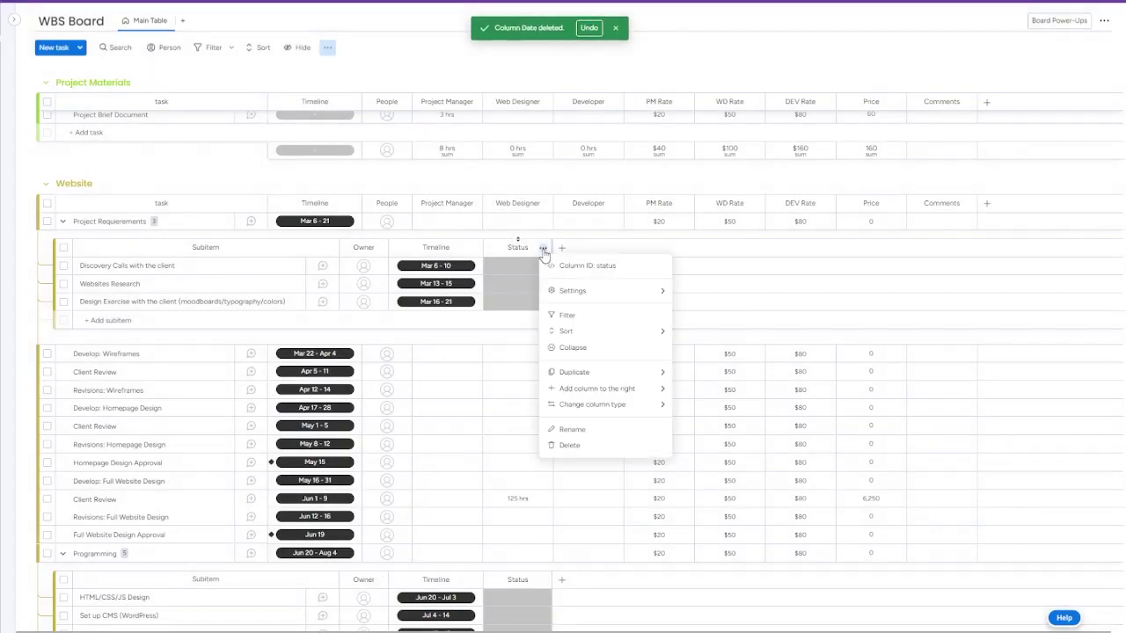
{"action": "left_click", "coordinate": [570, 446]}
{"action": "left_click", "coordinate": [670, 433]}
{"action": "left_click", "coordinate": [492, 247]}
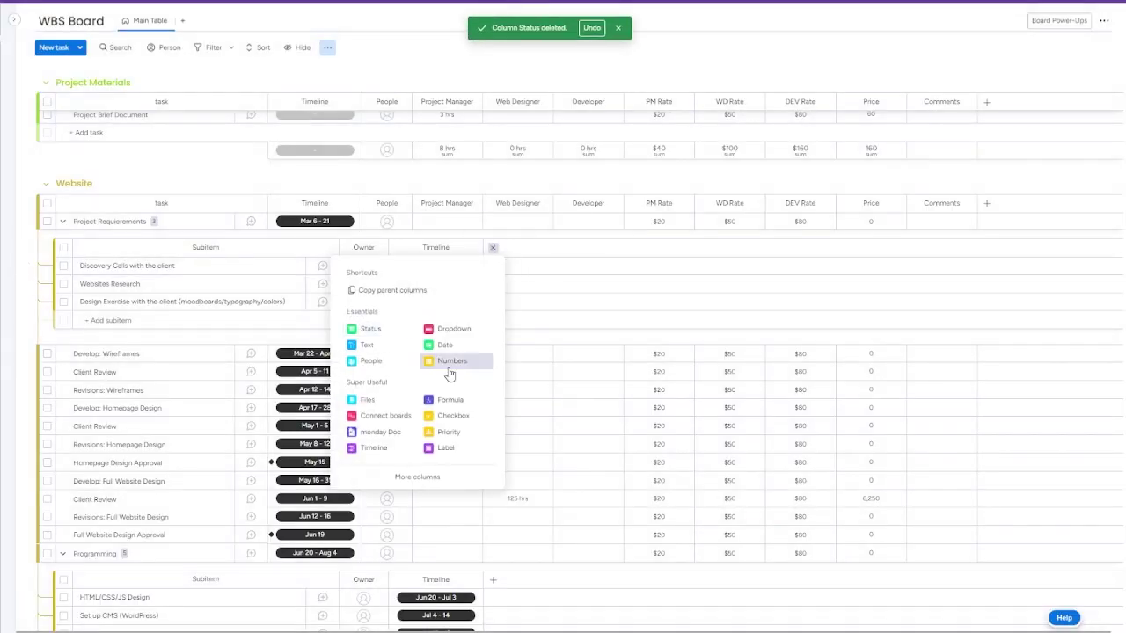
{"action": "left_click", "coordinate": [493, 247]}
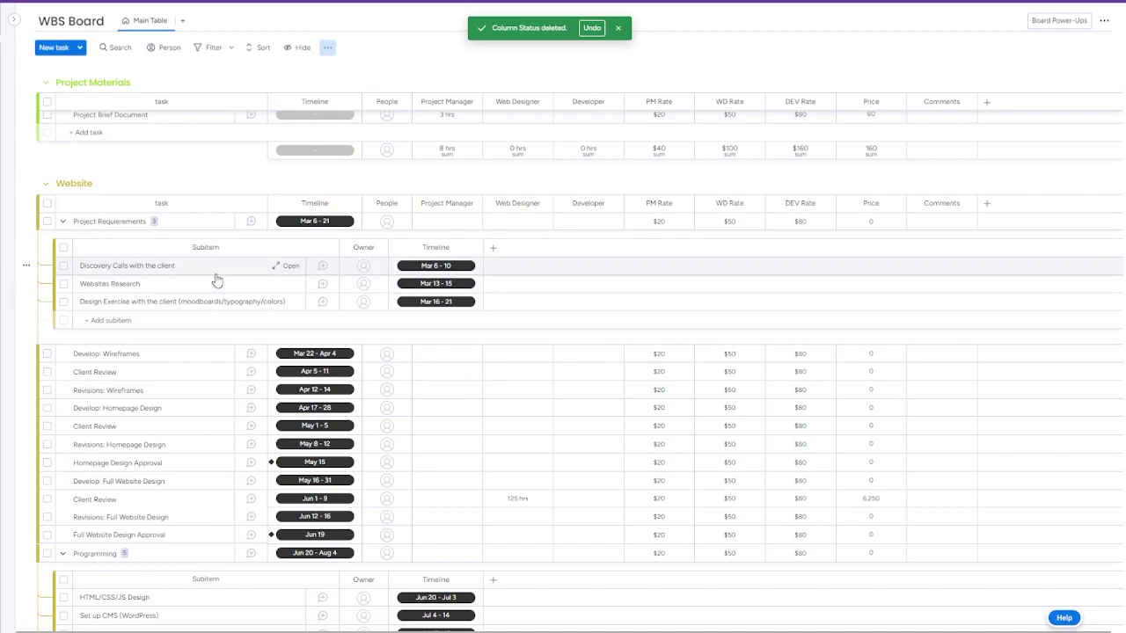
- Enter 40 Project Manager hours and 40 Web Designer hours for Project Requirements and collapse its subitems
{"action": "left_click", "coordinate": [479, 224]}
{"action": "type", "text": "40"}
{"action": "key", "text": "Return"}
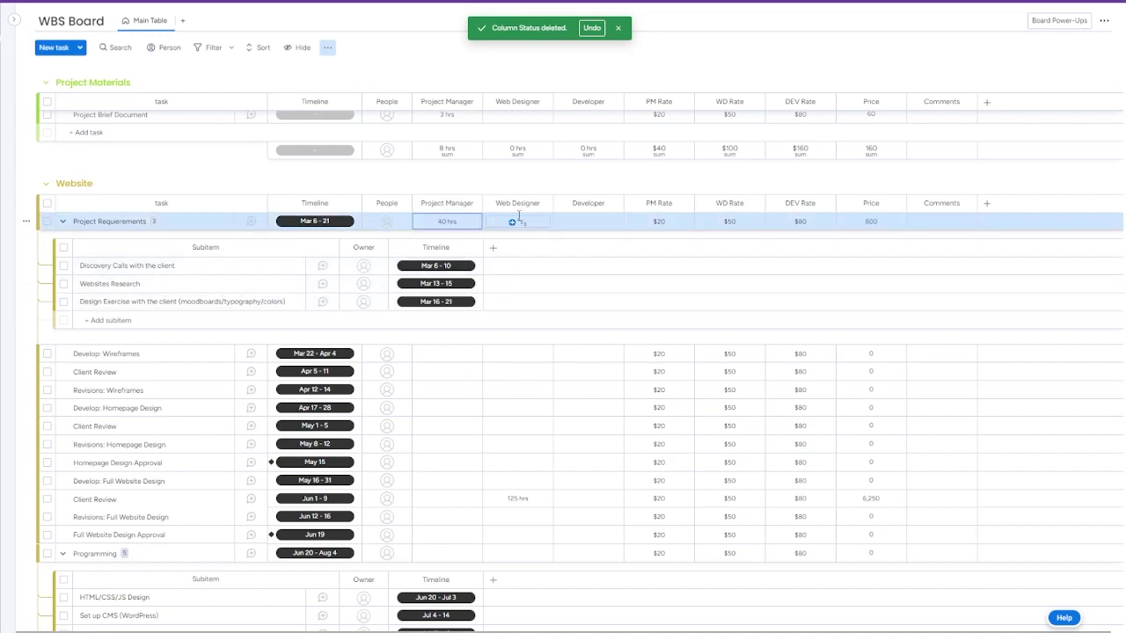
{"action": "left_click", "coordinate": [526, 223]}
{"action": "type", "text": "40"}
{"action": "key", "text": "Return"}
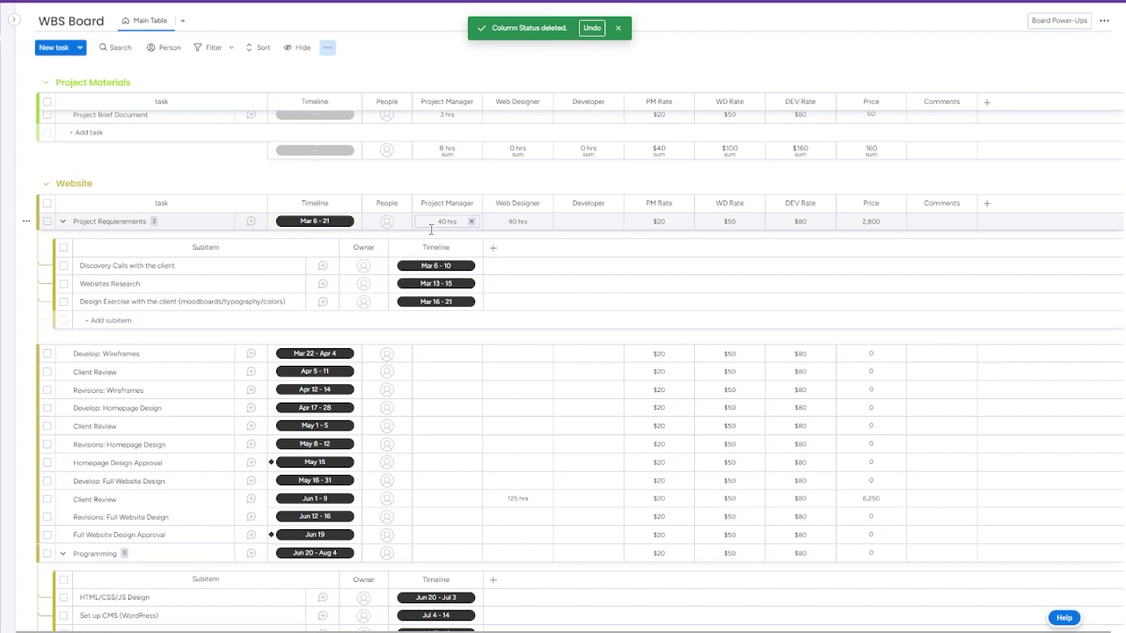
{"action": "left_click", "coordinate": [61, 221]}
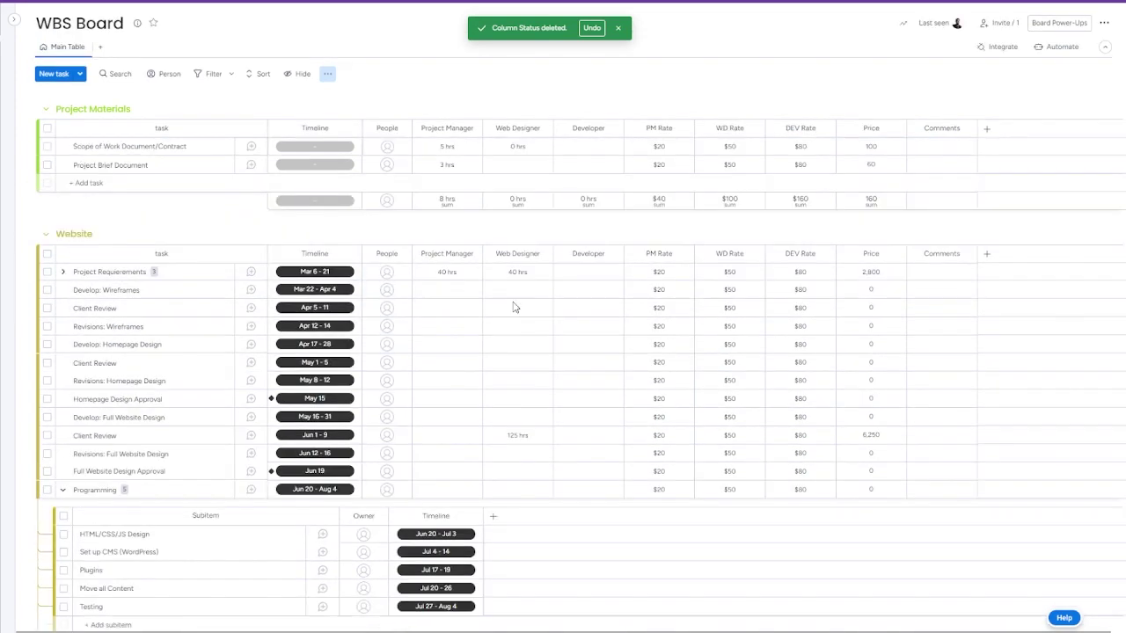
- Enter 2 Project Manager hours and 10 Web Designer hours for Develop: Wireframes
{"action": "left_click", "coordinate": [464, 289]}
{"action": "left_click", "coordinate": [520, 293]}
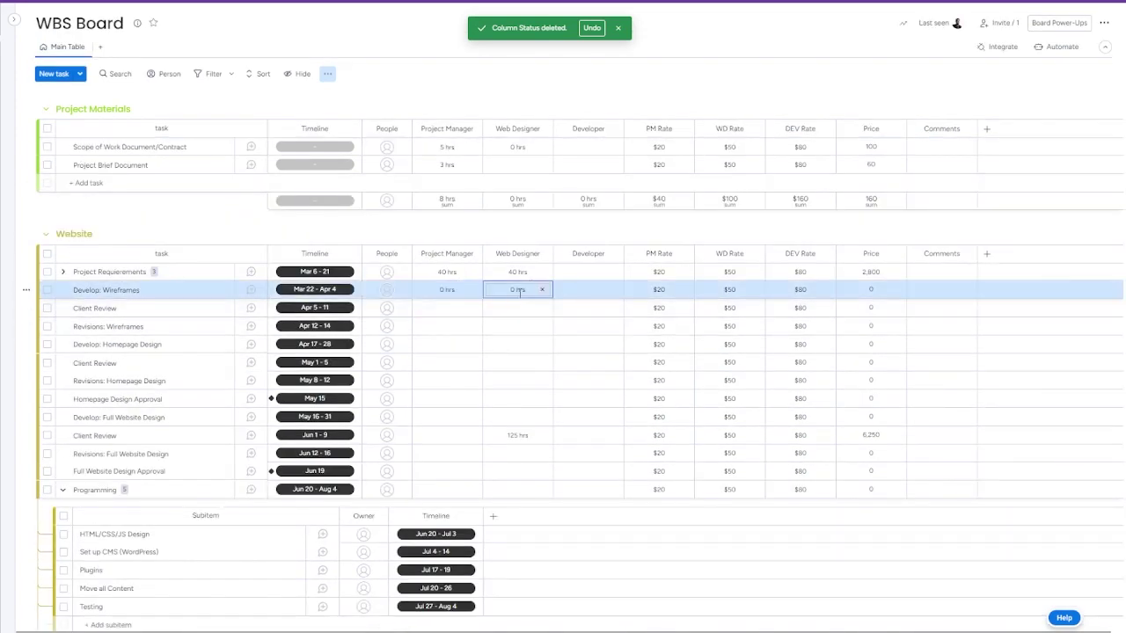
{"action": "left_click", "coordinate": [466, 289]}
{"action": "type", "text": "2"}
{"action": "key", "text": "Return"}
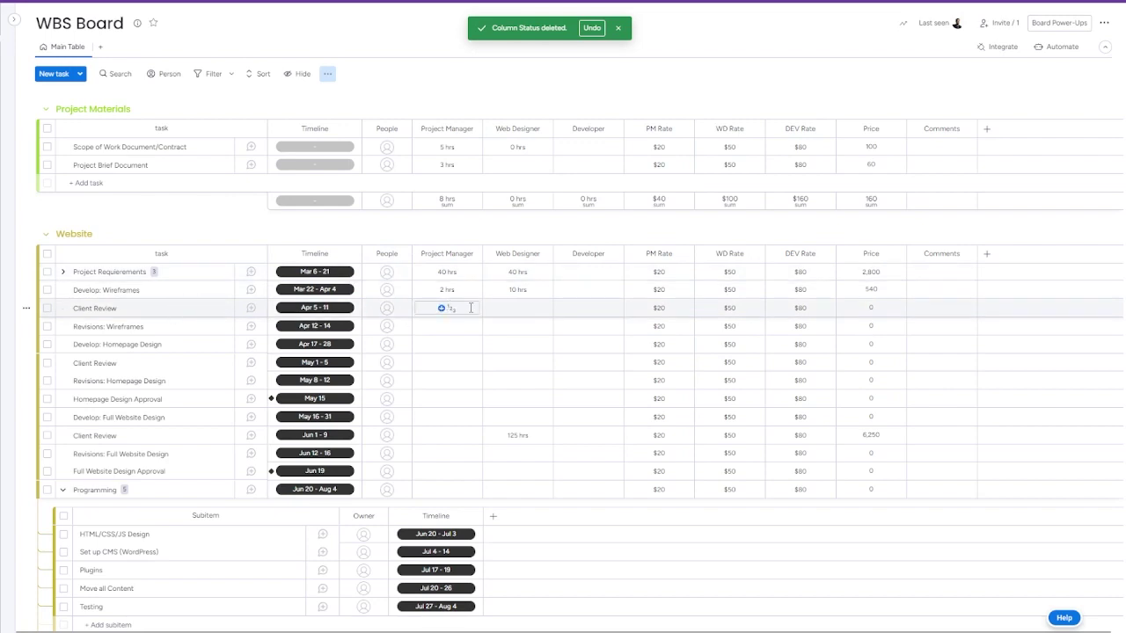
- Set the Web Designer hours for Revisions: Wireframes to 3 and clear its Project Manager hours
{"action": "scroll", "coordinate": [471, 308], "scroll_direction": "down", "scroll_amount": 1}
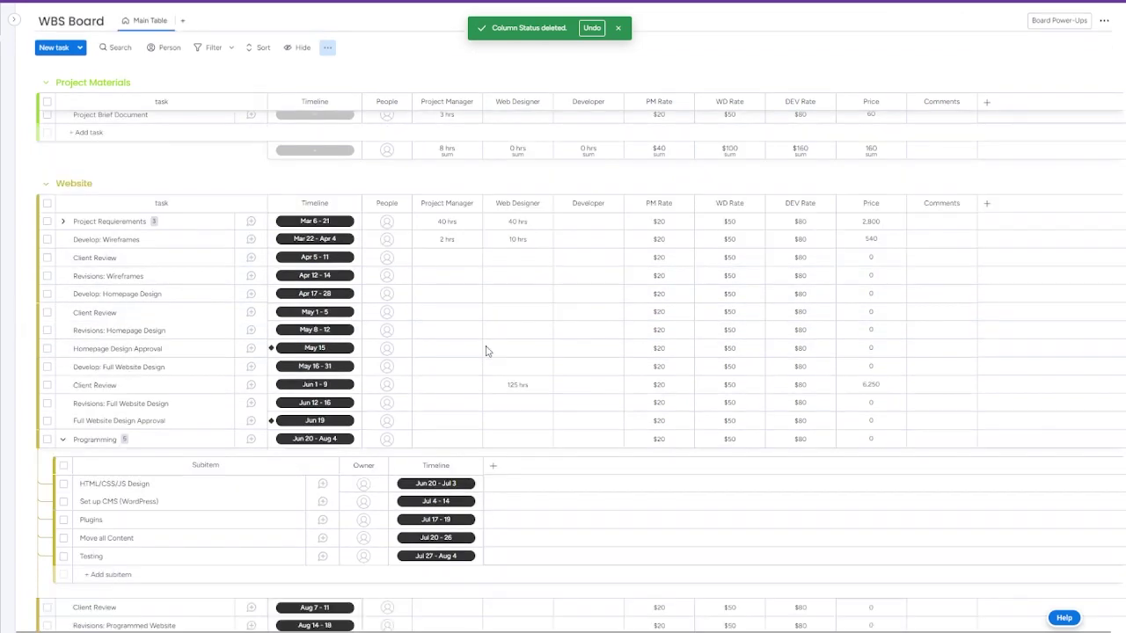
{"action": "left_click", "coordinate": [468, 275]}
{"action": "left_click", "coordinate": [528, 273]}
{"action": "type", "text": "5"}
{"action": "key", "text": "Return"}
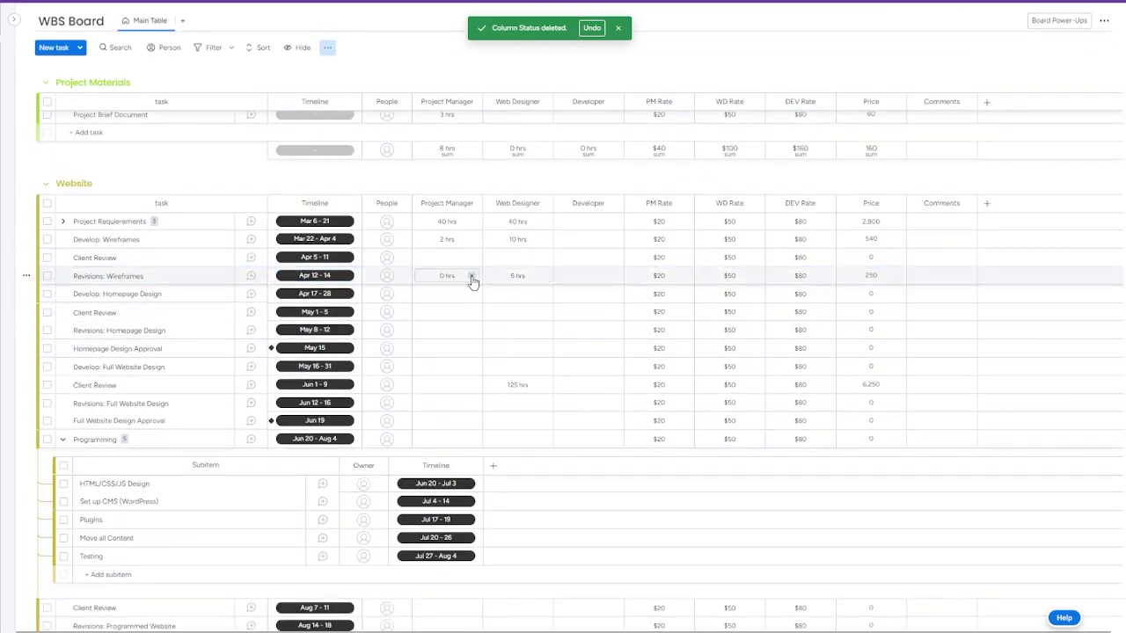
{"action": "left_click", "coordinate": [472, 277]}
{"action": "left_click", "coordinate": [516, 276]}
{"action": "type", "text": "3"}
{"action": "key", "text": "Return"}
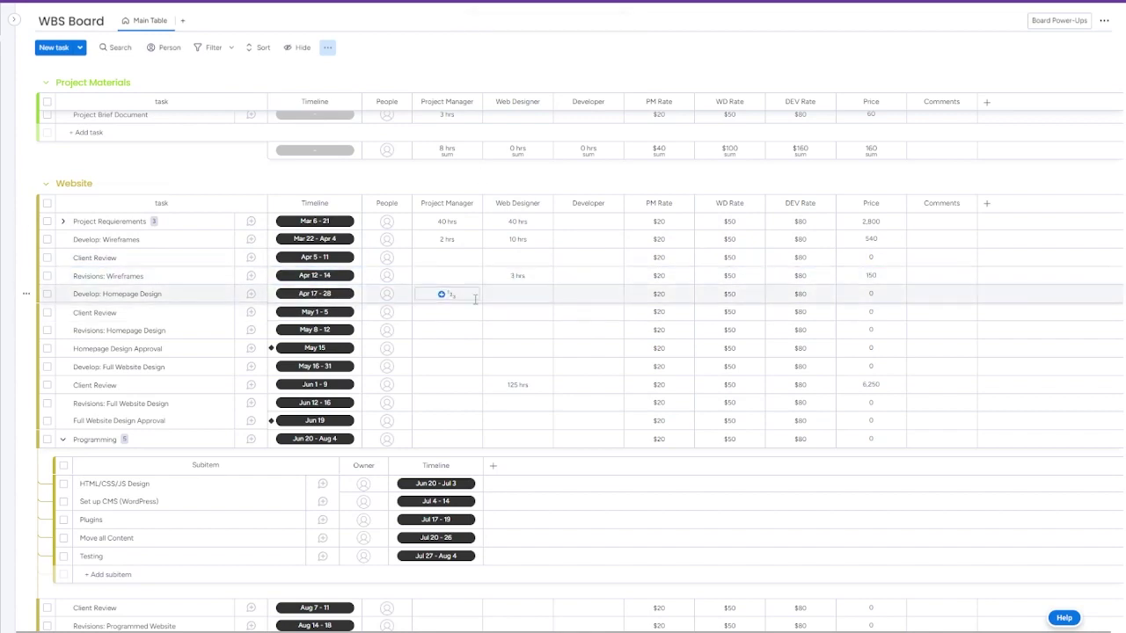
- Enter 25 Web Designer hours for Develop: Homepage Design and 10 for Revisions: Homepage Design
{"action": "left_click", "coordinate": [517, 294]}
{"action": "type", "text": "25"}
{"action": "key", "text": "Return"}
{"action": "left_click", "coordinate": [521, 312]}
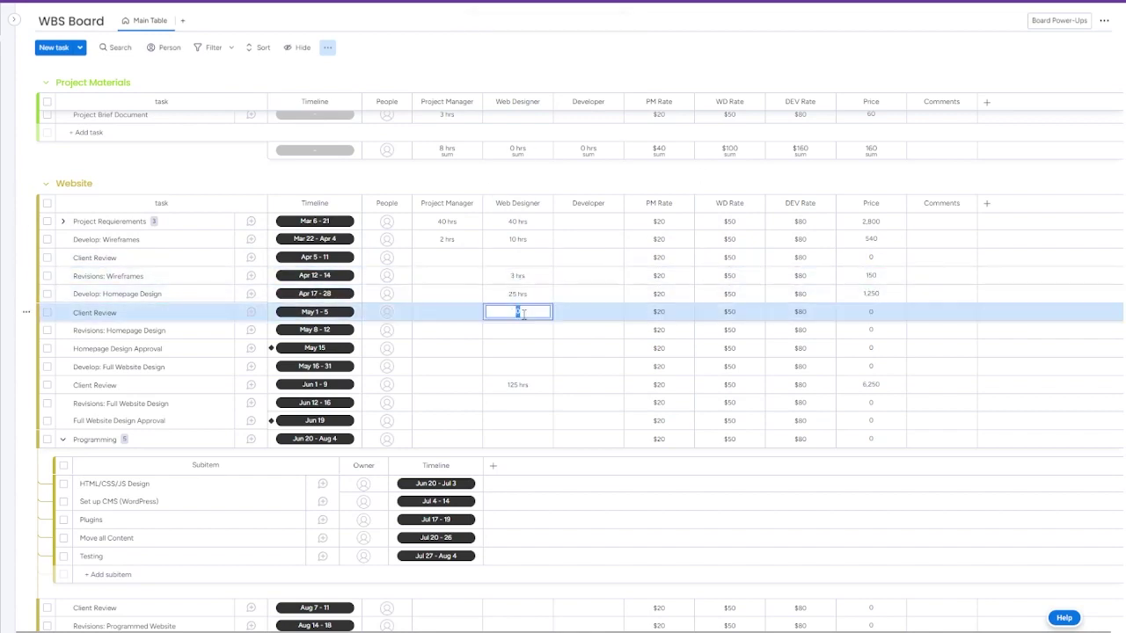
{"action": "left_click", "coordinate": [517, 330]}
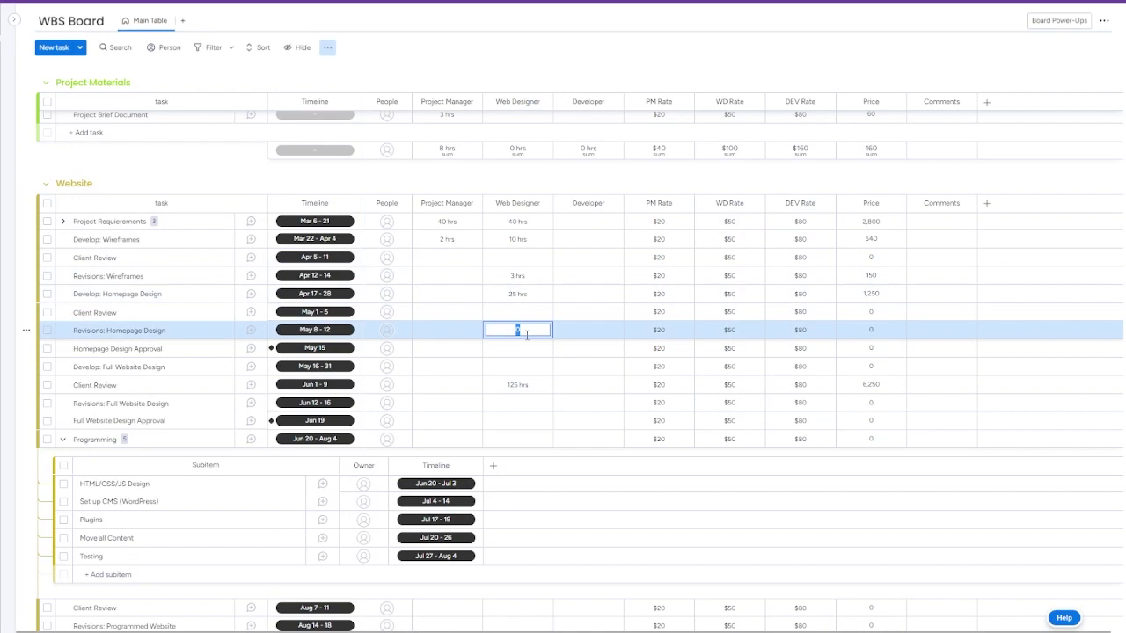
- Set the Web Designer hours for Develop: Full Website Design to 50 and clear those of the Client Review below it
{"action": "left_click", "coordinate": [536, 368]}
{"action": "type", "text": "40"}
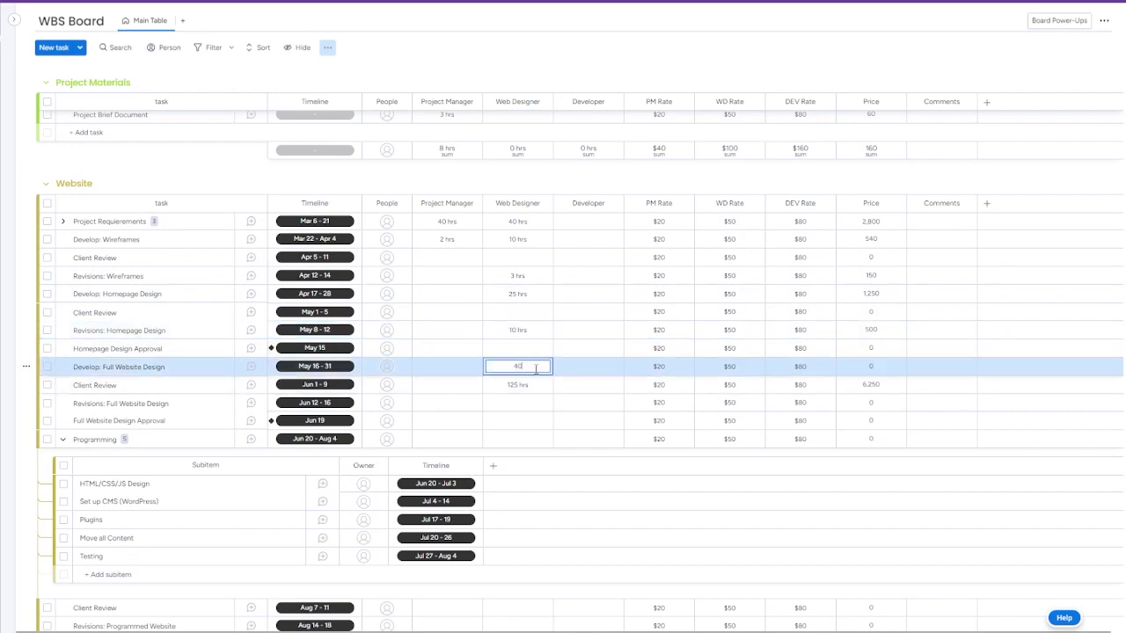
{"action": "key", "text": "Return"}
{"action": "left_click", "coordinate": [540, 385]}
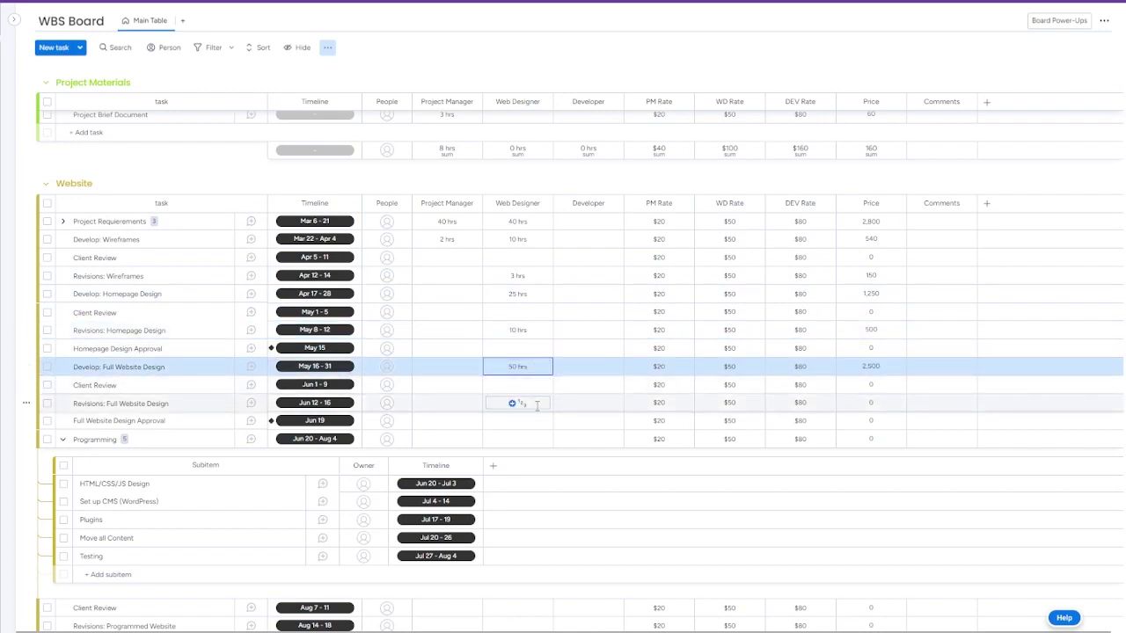
- Enter 20 Web Designer hours for Revisions: Full Website Design
{"action": "left_click", "coordinate": [537, 404]}
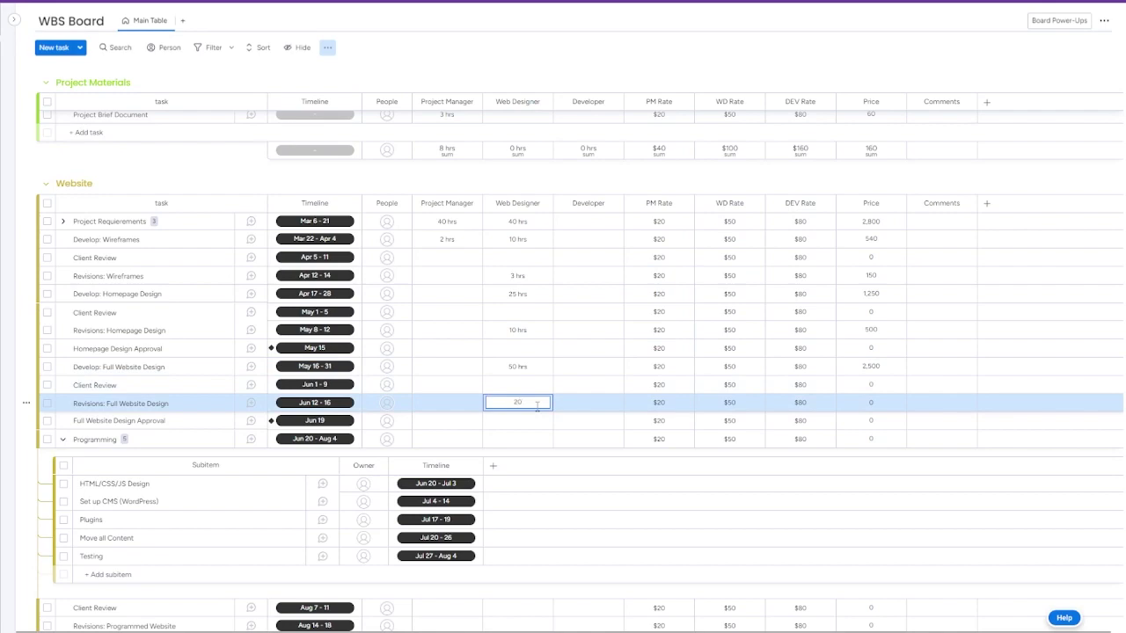
{"action": "scroll", "coordinate": [505, 389], "scroll_direction": "down", "scroll_amount": 3}
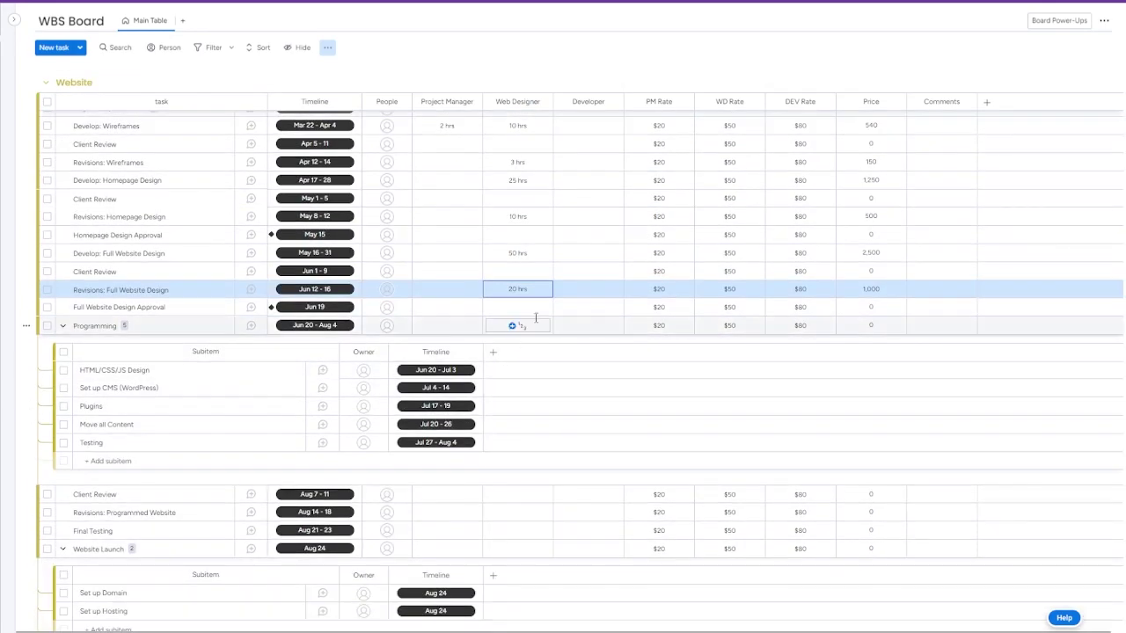
{"action": "scroll", "coordinate": [502, 358], "scroll_direction": "down", "scroll_amount": 1}
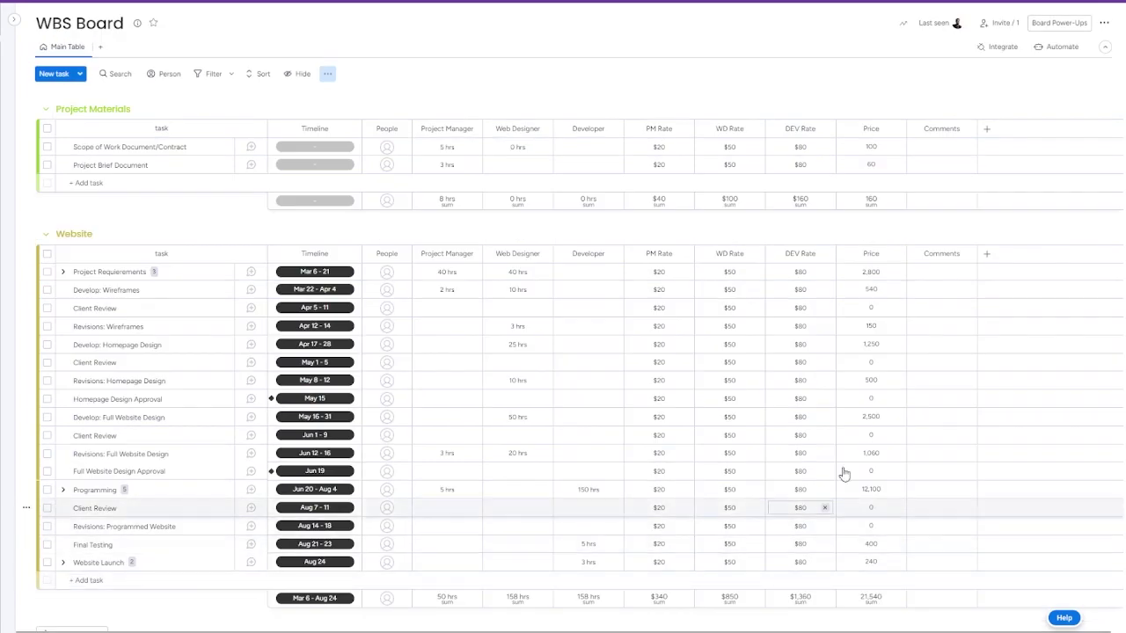
- Widen the Comments column of the board
{"action": "scroll", "coordinate": [874, 467], "scroll_direction": "down", "scroll_amount": 1}
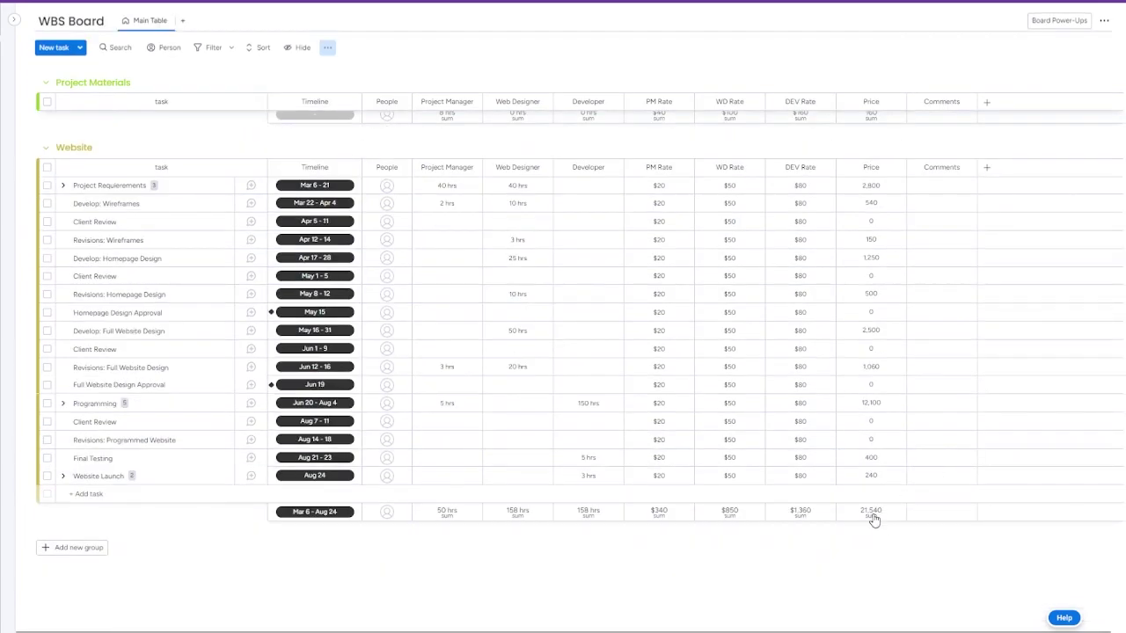
{"action": "scroll", "coordinate": [854, 518], "scroll_direction": "up", "scroll_amount": 2}
{"action": "left_click_drag", "start_coordinate": [976, 130], "coordinate": [1032, 129]}
{"action": "scroll", "coordinate": [847, 377], "scroll_direction": "down", "scroll_amount": 1}
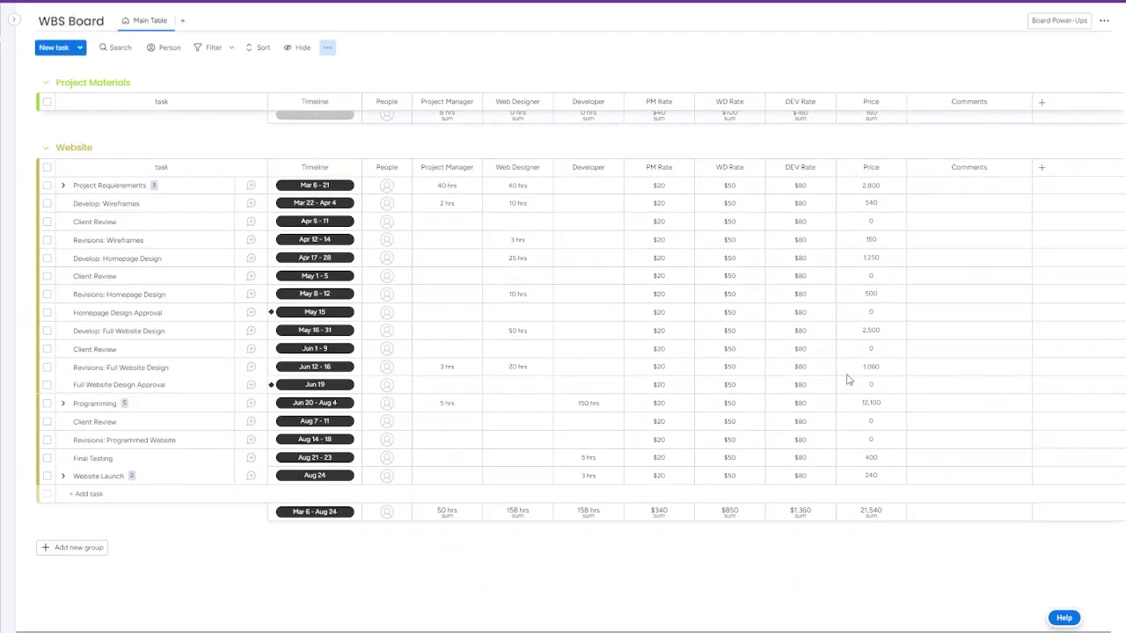
- Add a Gantt view to the board and open its settings
{"action": "scroll", "coordinate": [876, 524], "scroll_direction": "up", "scroll_amount": 1}
{"action": "left_click", "coordinate": [101, 46]}
{"action": "left_click", "coordinate": [189, 140]}
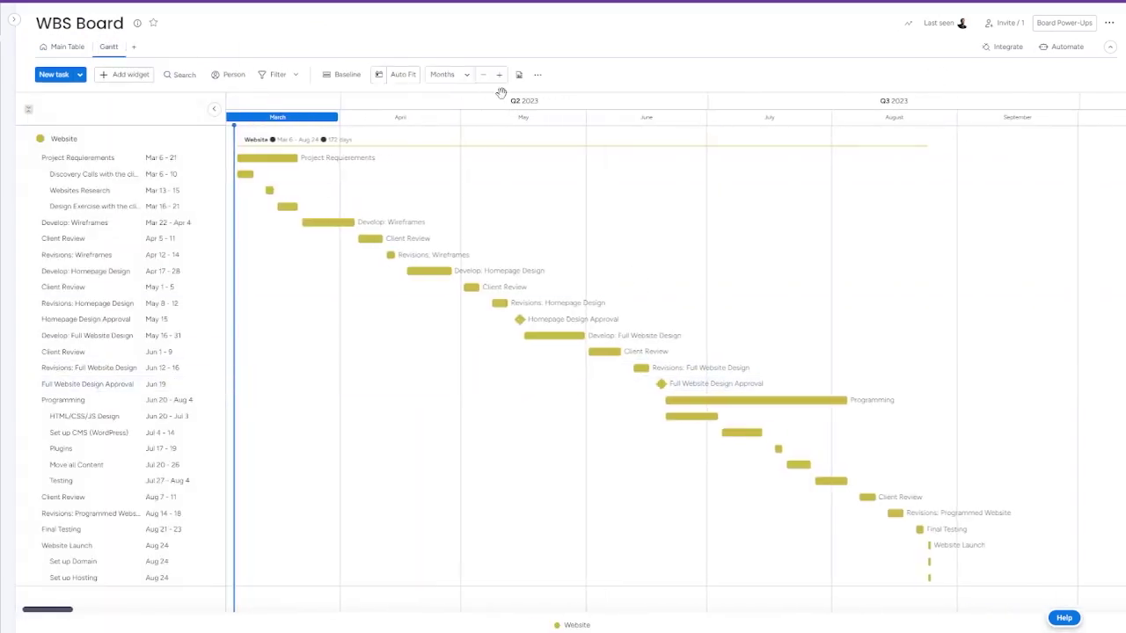
{"action": "left_click", "coordinate": [537, 74]}
{"action": "left_click", "coordinate": [564, 98]}
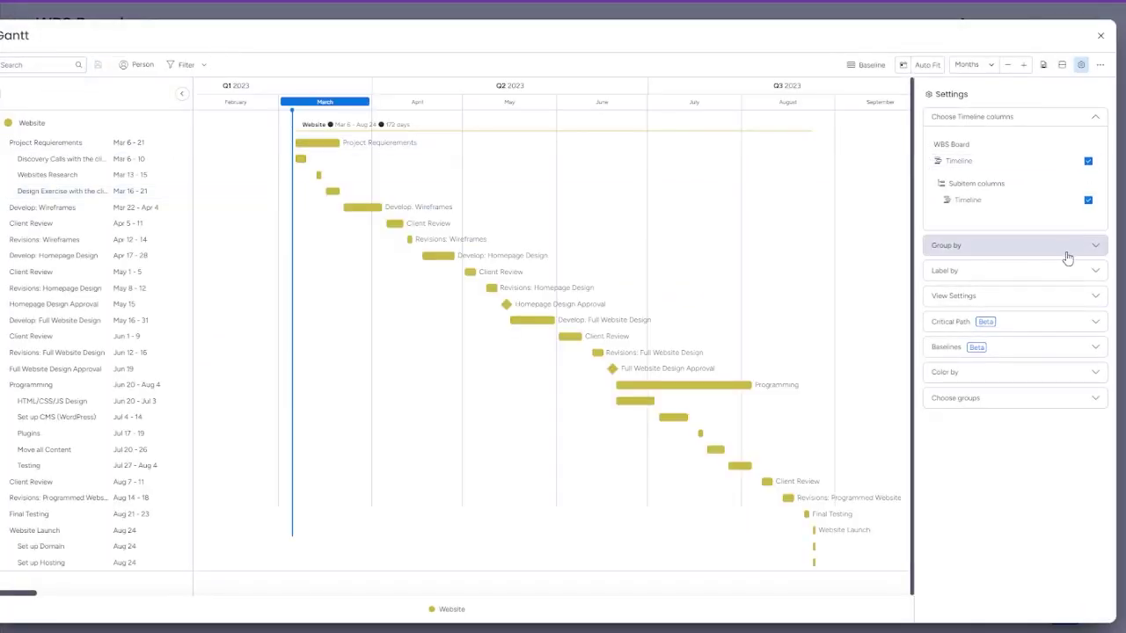
{"action": "left_click", "coordinate": [1065, 252]}
{"action": "left_click", "coordinate": [1099, 147]}
{"action": "left_click", "coordinate": [1087, 120]}
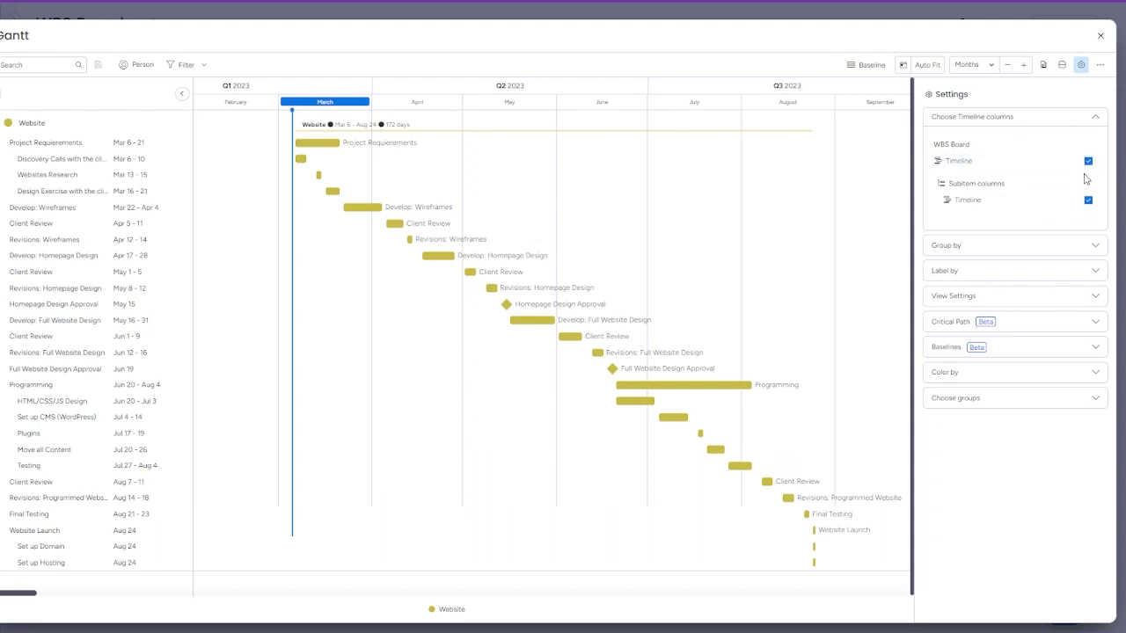
{"action": "left_click", "coordinate": [1001, 270]}
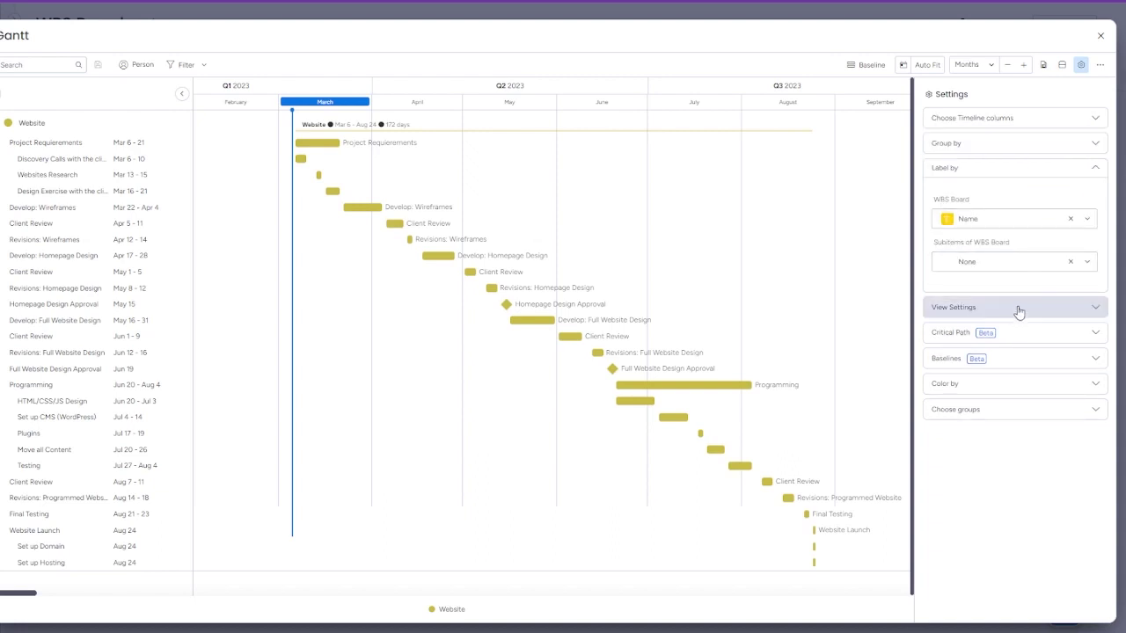
{"action": "left_click", "coordinate": [1019, 308]}
{"action": "left_click", "coordinate": [1034, 384]}
- Try grouping the Gantt's subitems by Group and restore the By Parent grouping
{"action": "left_click", "coordinate": [1044, 146]}
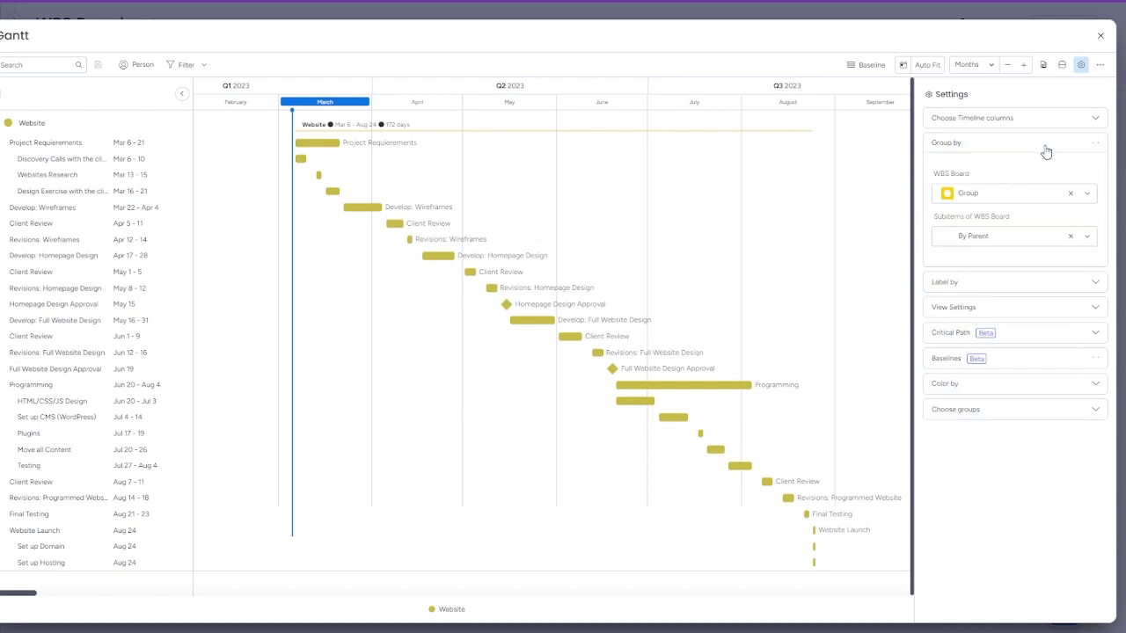
{"action": "left_click", "coordinate": [1041, 238]}
{"action": "left_click", "coordinate": [1030, 301]}
{"action": "left_click", "coordinate": [1025, 243]}
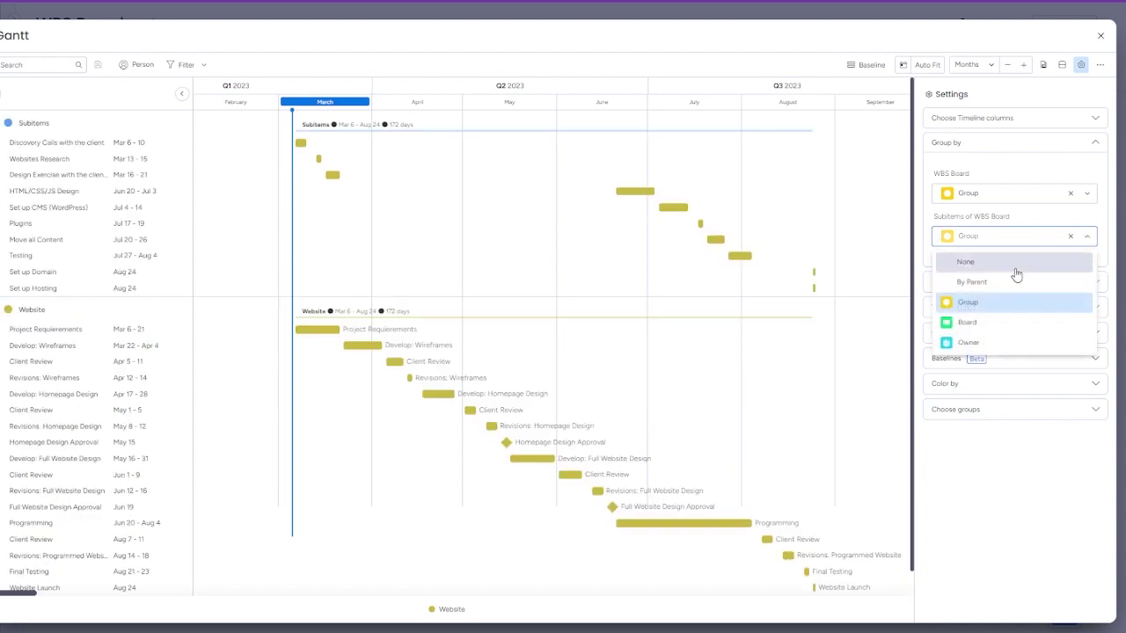
{"action": "left_click", "coordinate": [1034, 284]}
- Label the Gantt's subitems by Name and close the settings
{"action": "left_click", "coordinate": [1034, 283]}
{"action": "left_click", "coordinate": [958, 264]}
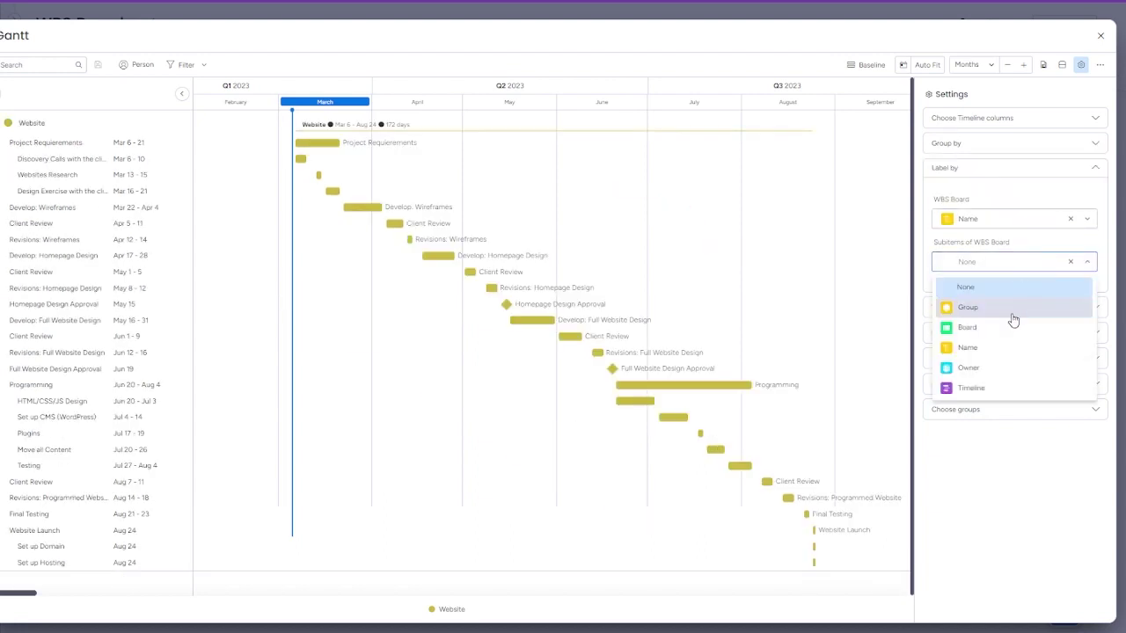
{"action": "left_click", "coordinate": [1011, 310]}
{"action": "left_click", "coordinate": [955, 262]}
{"action": "left_click", "coordinate": [994, 347]}
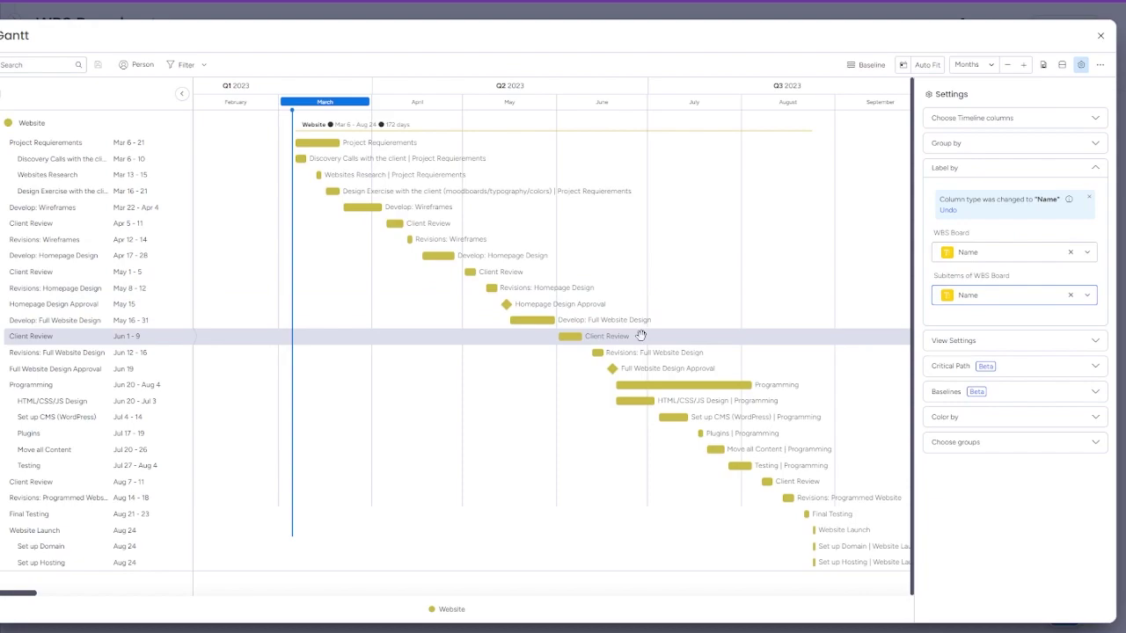
{"action": "left_click", "coordinate": [938, 146]}
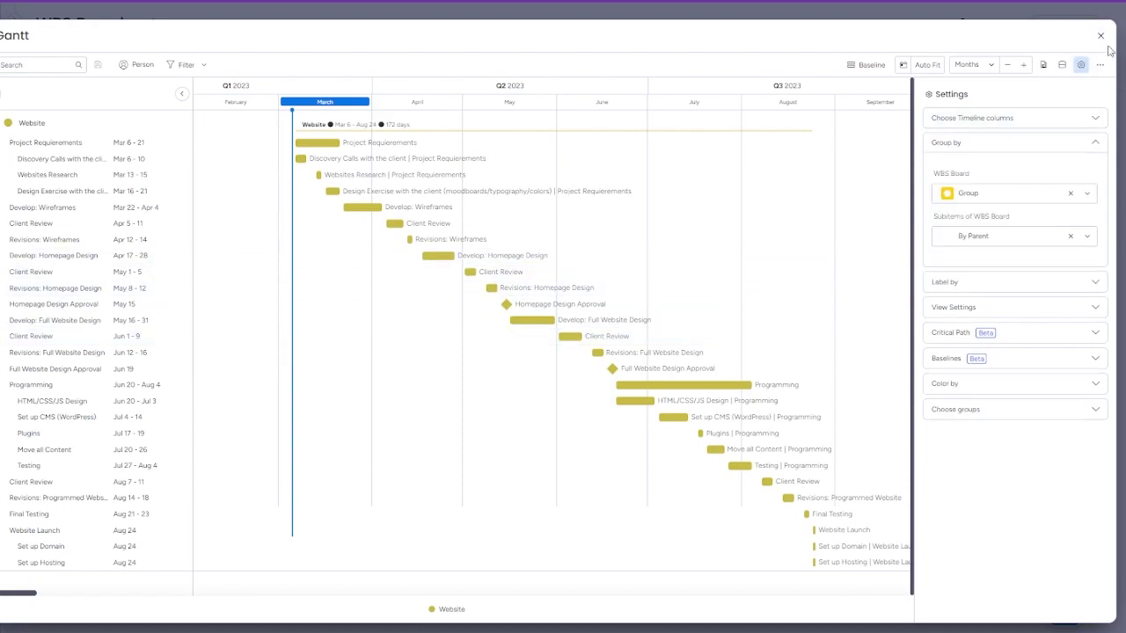
{"action": "left_click", "coordinate": [1100, 35]}
- Add a Dependency column to the Main Table in Flexible mode based on Timeline, and place it before Comments
{"action": "left_click", "coordinate": [67, 46]}
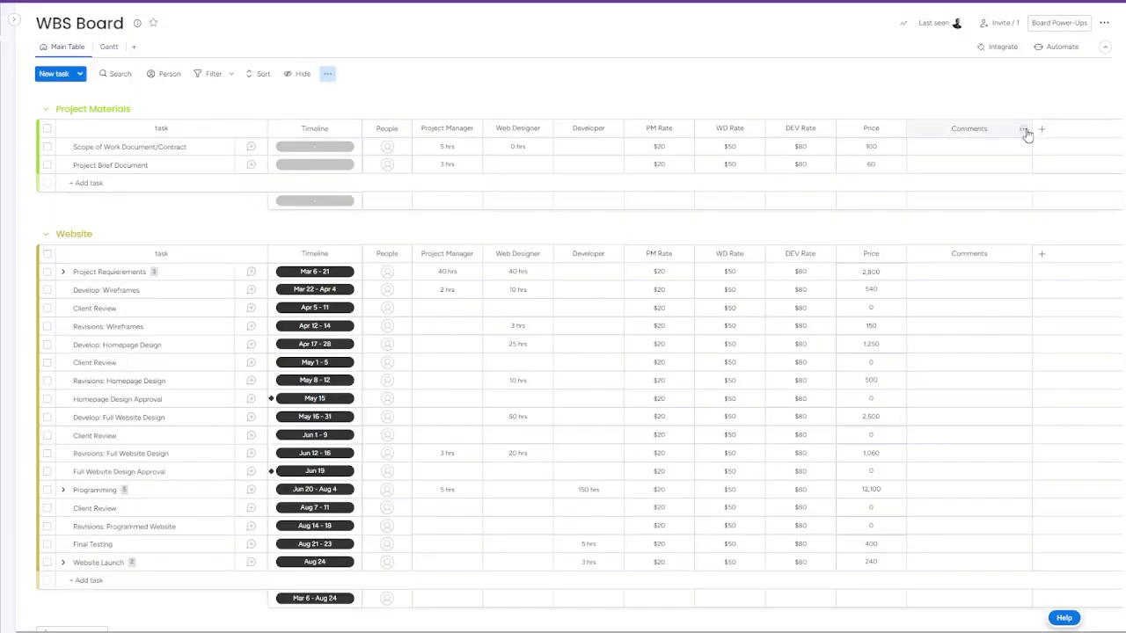
{"action": "left_click", "coordinate": [1042, 129]}
{"action": "left_click", "coordinate": [995, 329]}
{"action": "type", "text": "de"}
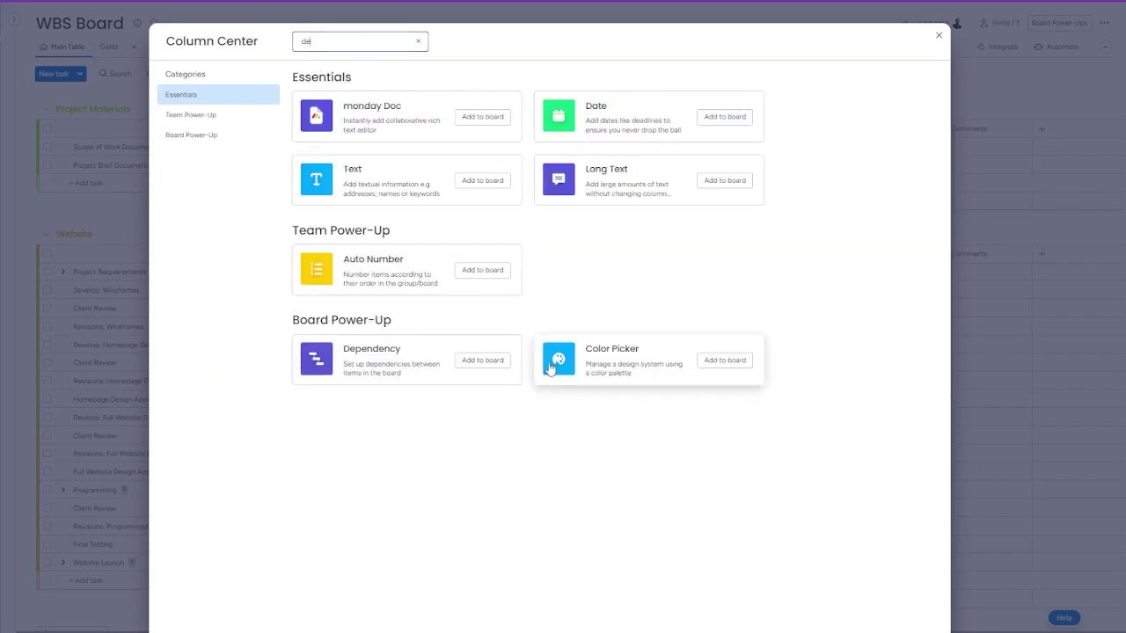
{"action": "left_click", "coordinate": [482, 360]}
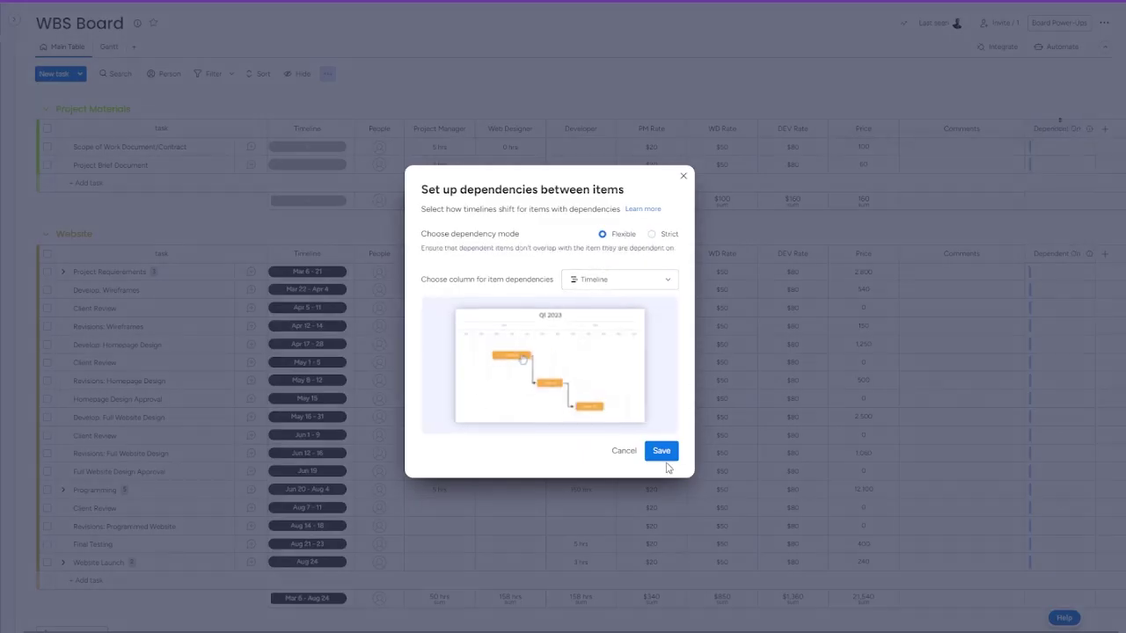
{"action": "left_click", "coordinate": [661, 452]}
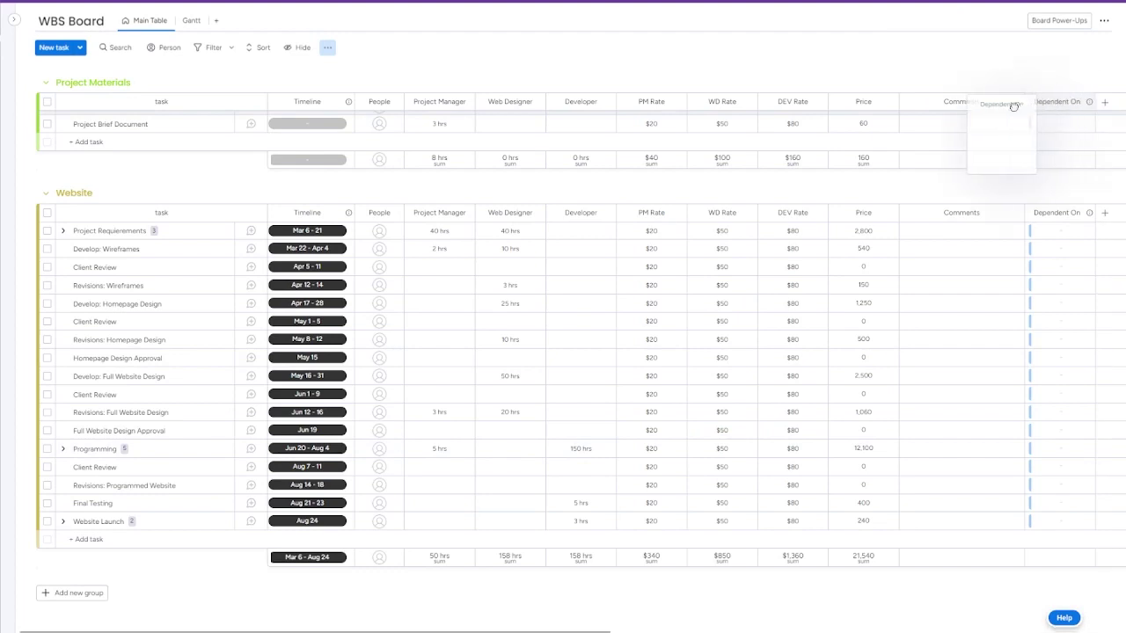
{"action": "left_click_drag", "start_coordinate": [1013, 106], "coordinate": [934, 102]}
- Make Develop: Wireframes dependent on Project Requirements and the Client Review below it dependent on Develop: Wireframes
{"action": "scroll", "coordinate": [648, 360], "scroll_direction": "down", "scroll_amount": 1}
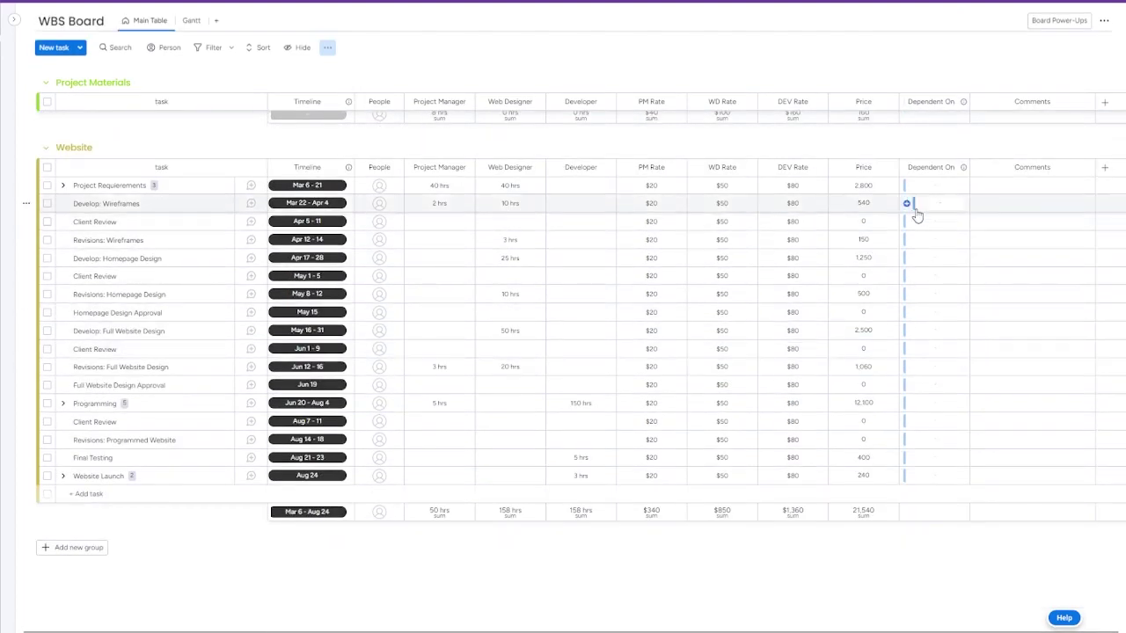
{"action": "left_click", "coordinate": [914, 208]}
{"action": "left_click", "coordinate": [946, 214]}
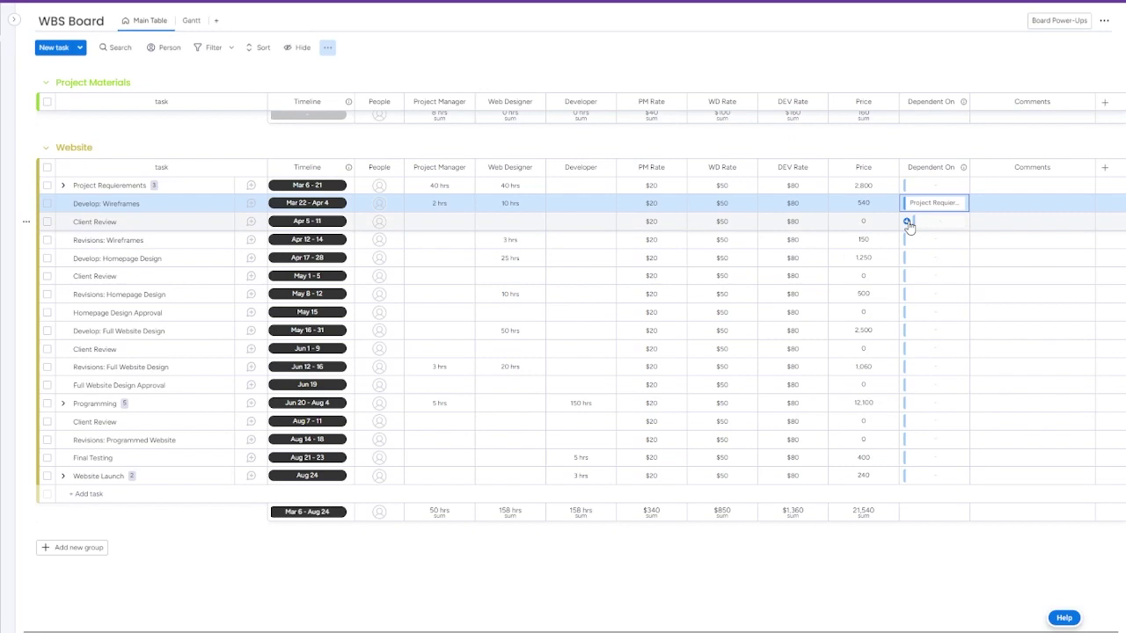
{"action": "left_click", "coordinate": [907, 221]}
{"action": "scroll", "coordinate": [933, 374], "scroll_direction": "down", "scroll_amount": 5}
{"action": "scroll", "coordinate": [934, 395], "scroll_direction": "up", "scroll_amount": 3}
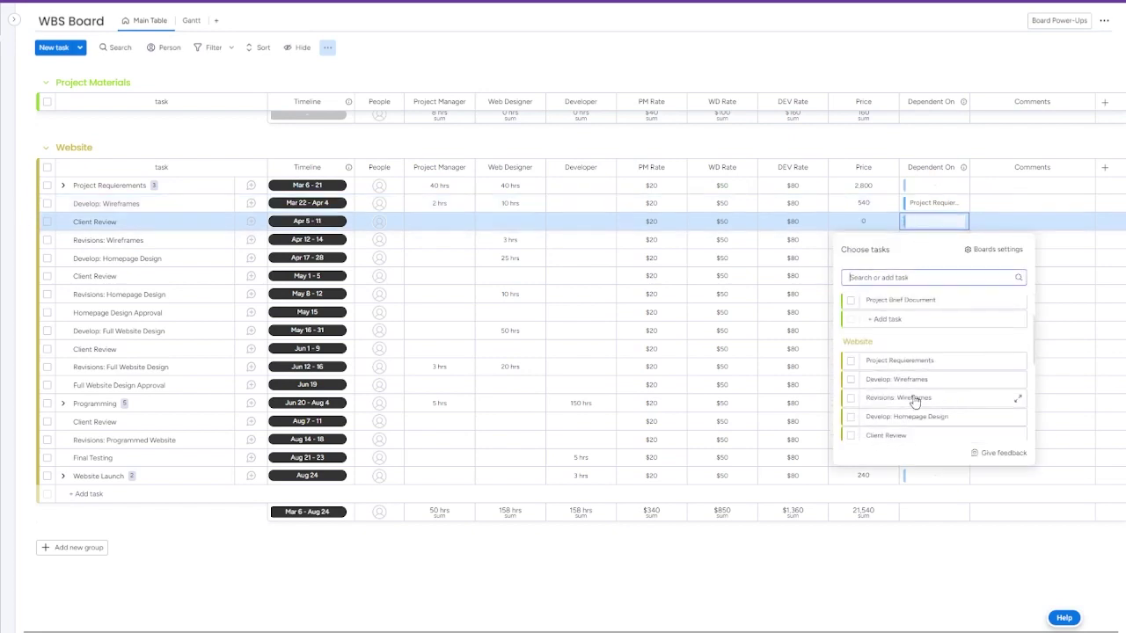
{"action": "left_click", "coordinate": [915, 385]}
- Make Revisions: Wireframes dependent on the Client Review above it
{"action": "left_click", "coordinate": [912, 240]}
{"action": "left_click", "coordinate": [908, 239]}
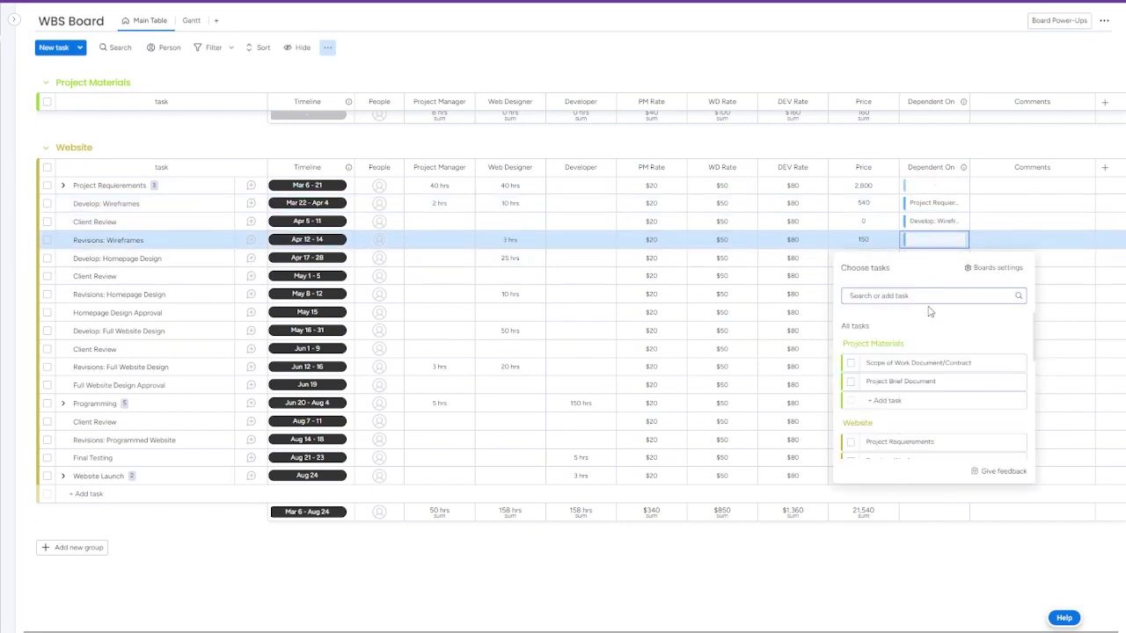
{"action": "scroll", "coordinate": [915, 387], "scroll_direction": "down", "scroll_amount": 2}
{"action": "left_click", "coordinate": [848, 353]}
{"action": "left_click", "coordinate": [902, 146]}
- Make Develop: Homepage Design dependent on Revisions: Wireframes and continue the dependency chain through Revisions: Homepage Design
{"action": "left_click", "coordinate": [907, 258]}
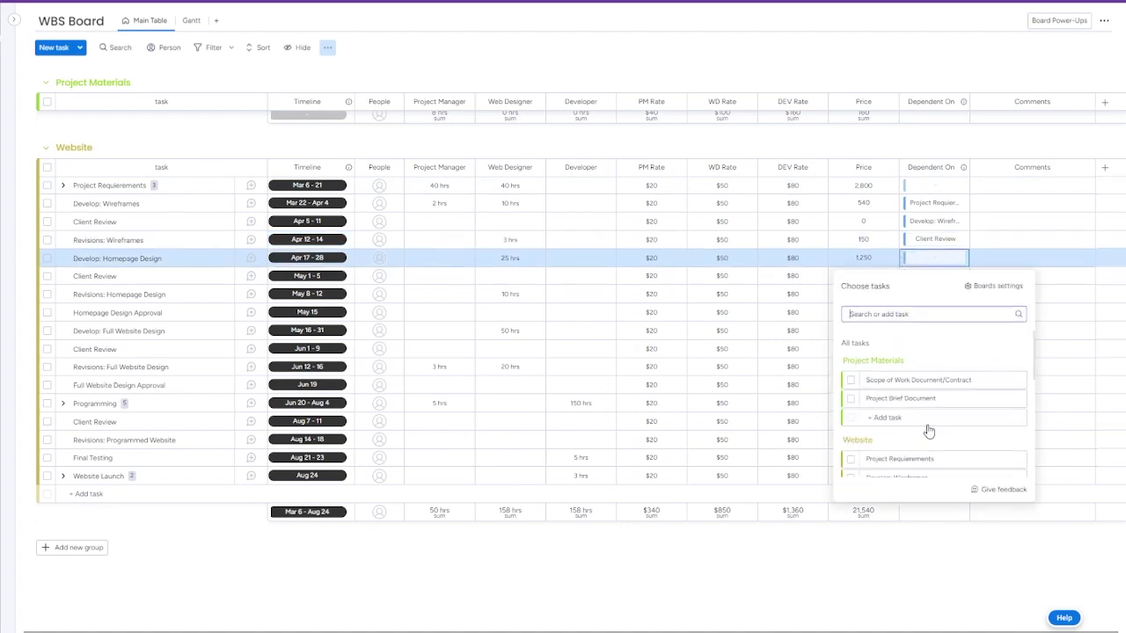
{"action": "scroll", "coordinate": [929, 423], "scroll_direction": "down", "scroll_amount": 3}
{"action": "scroll", "coordinate": [911, 414], "scroll_direction": "up", "scroll_amount": 1}
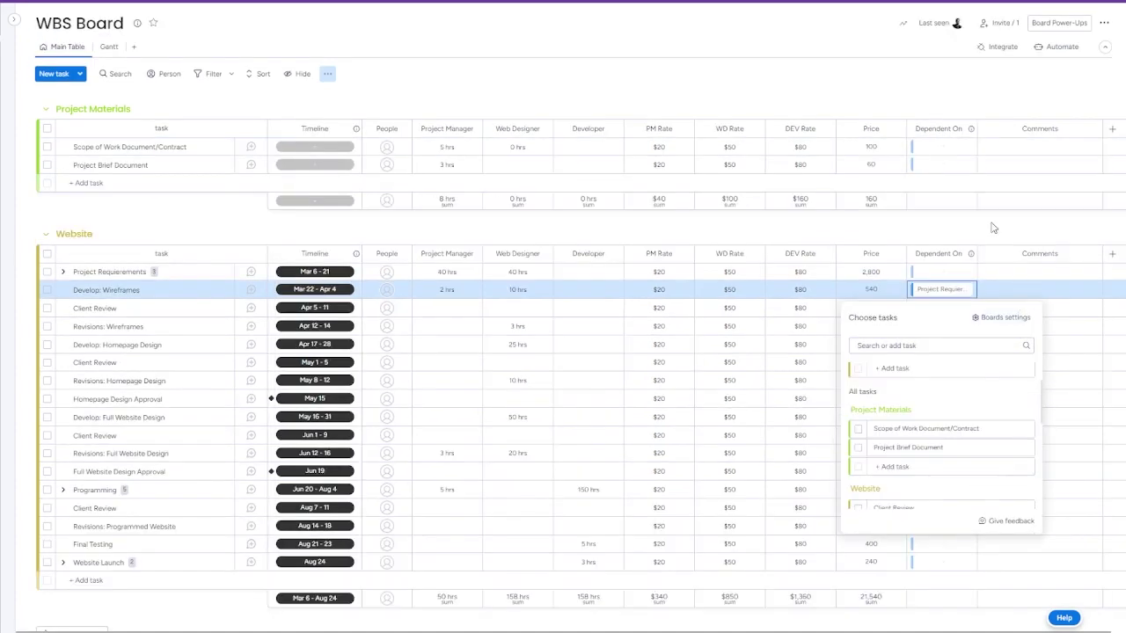
{"action": "left_click", "coordinate": [993, 228]}
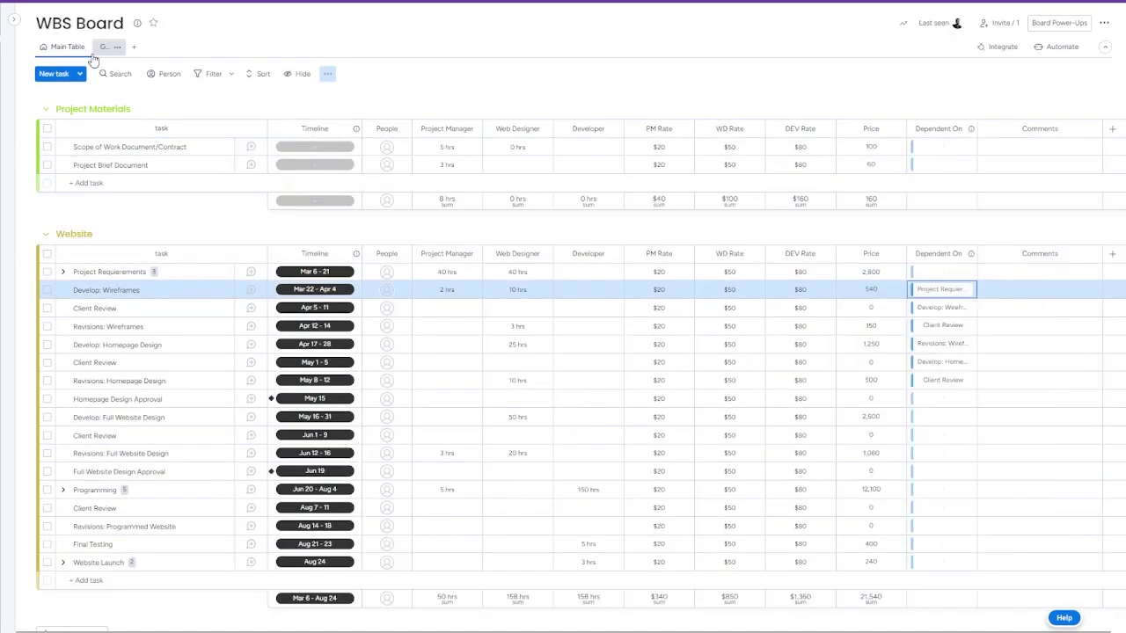
- Open the Gantt view and examine the dependency links between the tasks across the project timeline
{"action": "left_click", "coordinate": [105, 47]}
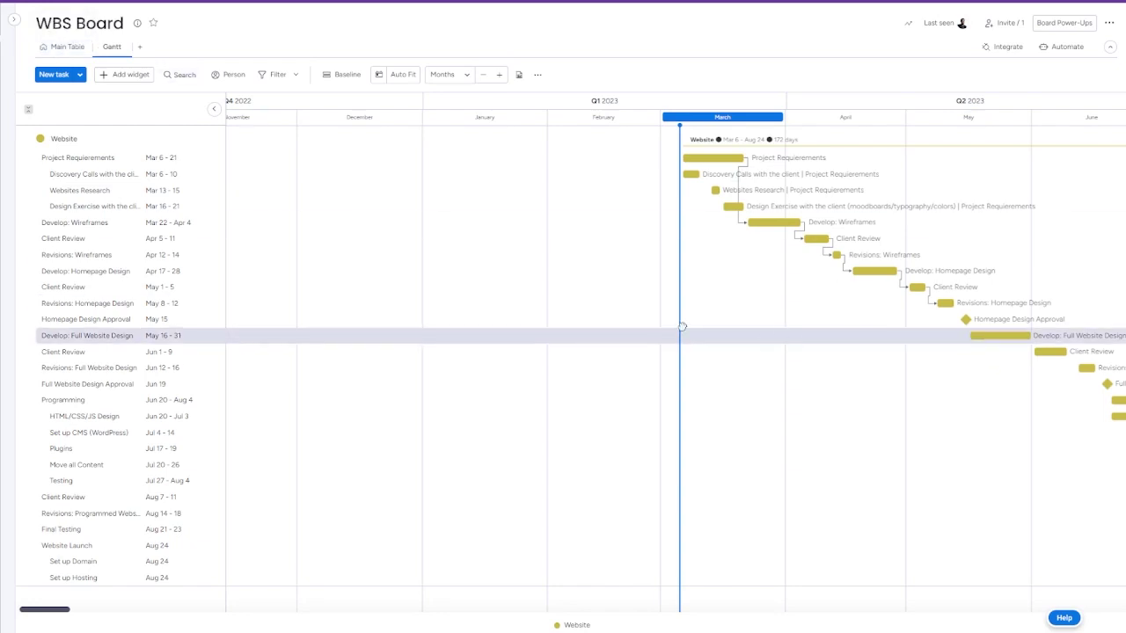
{"action": "left_click_drag", "start_coordinate": [792, 352], "coordinate": [373, 366]}
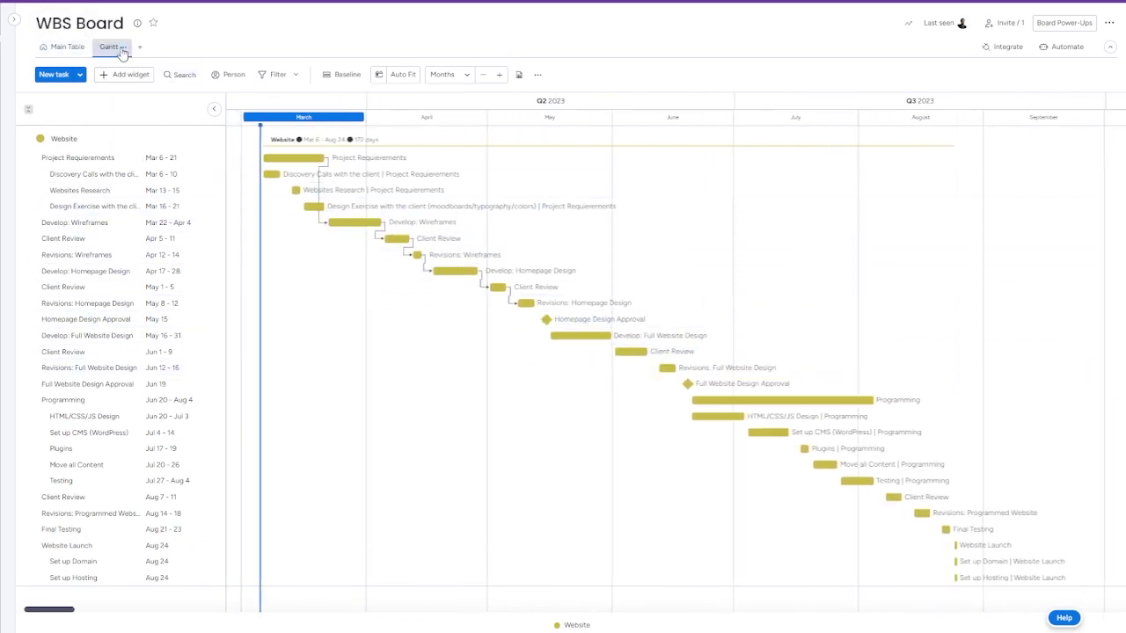